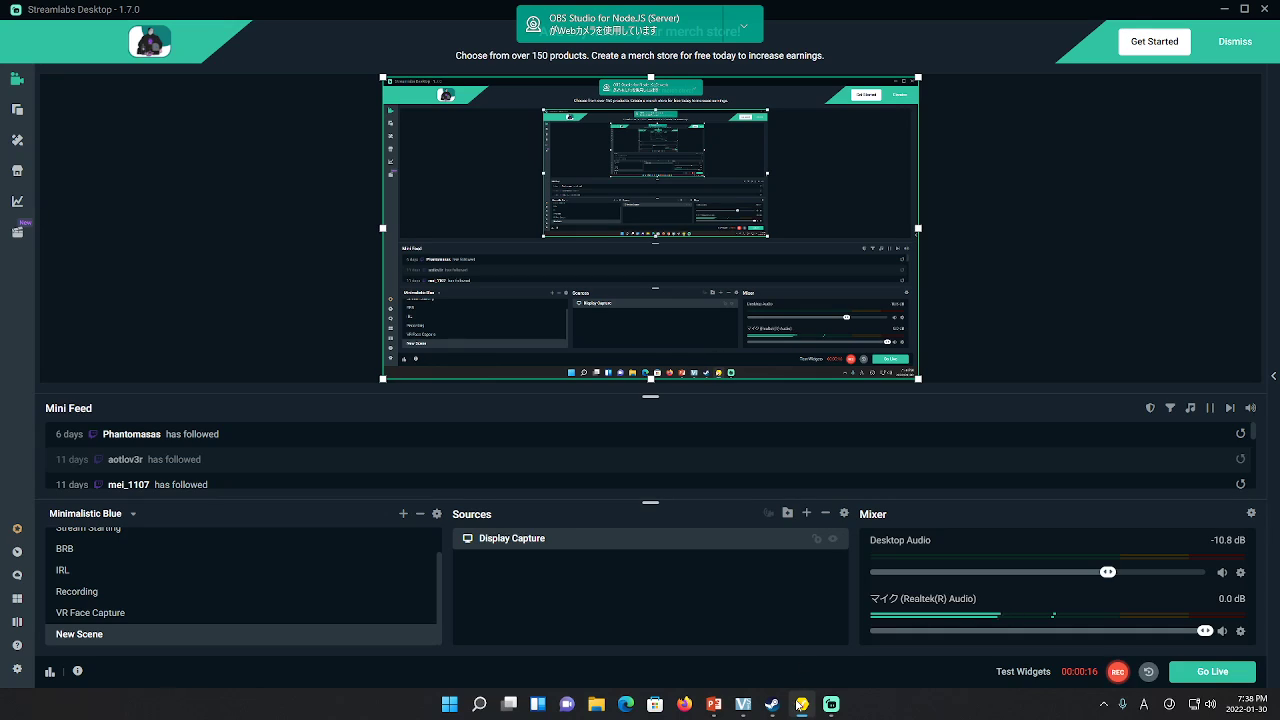
Minimize Streamlabs Desktop so VRoid Studio's Models page is in front
mouse_move(802, 700)
left_click(1223, 10)
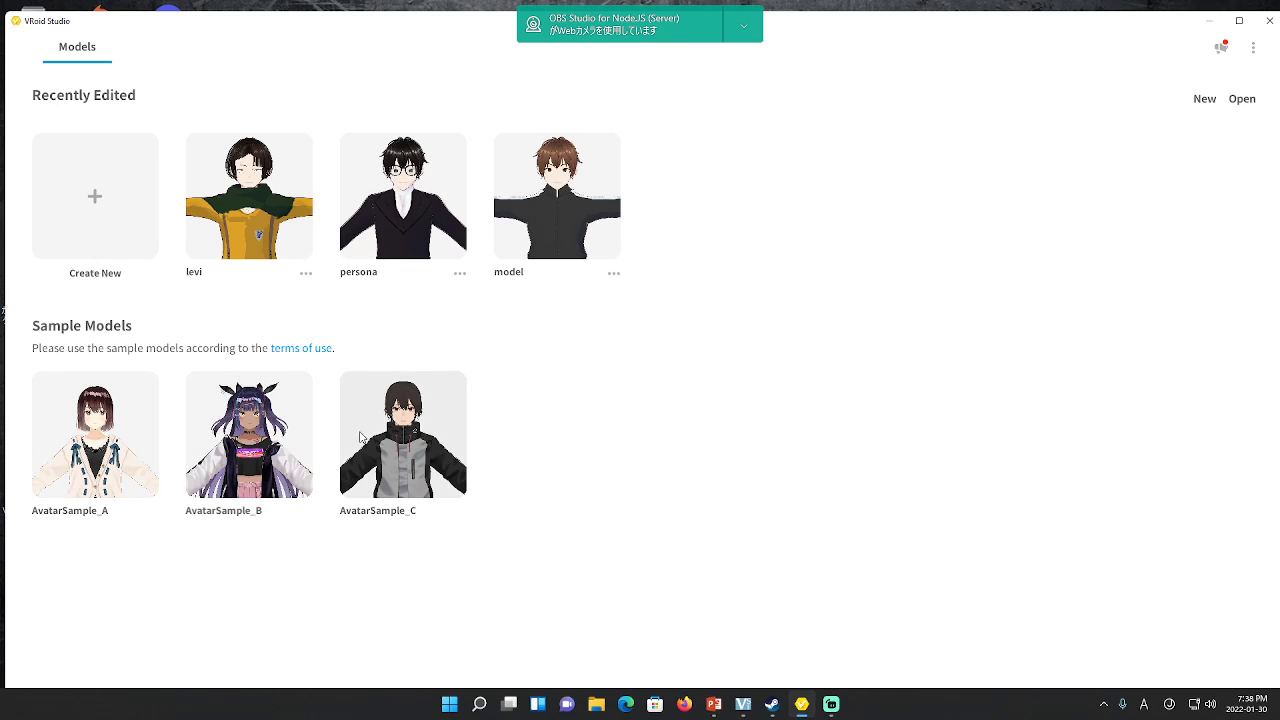
Create a new VRoid model using the Fem base body
left_click(100, 198)
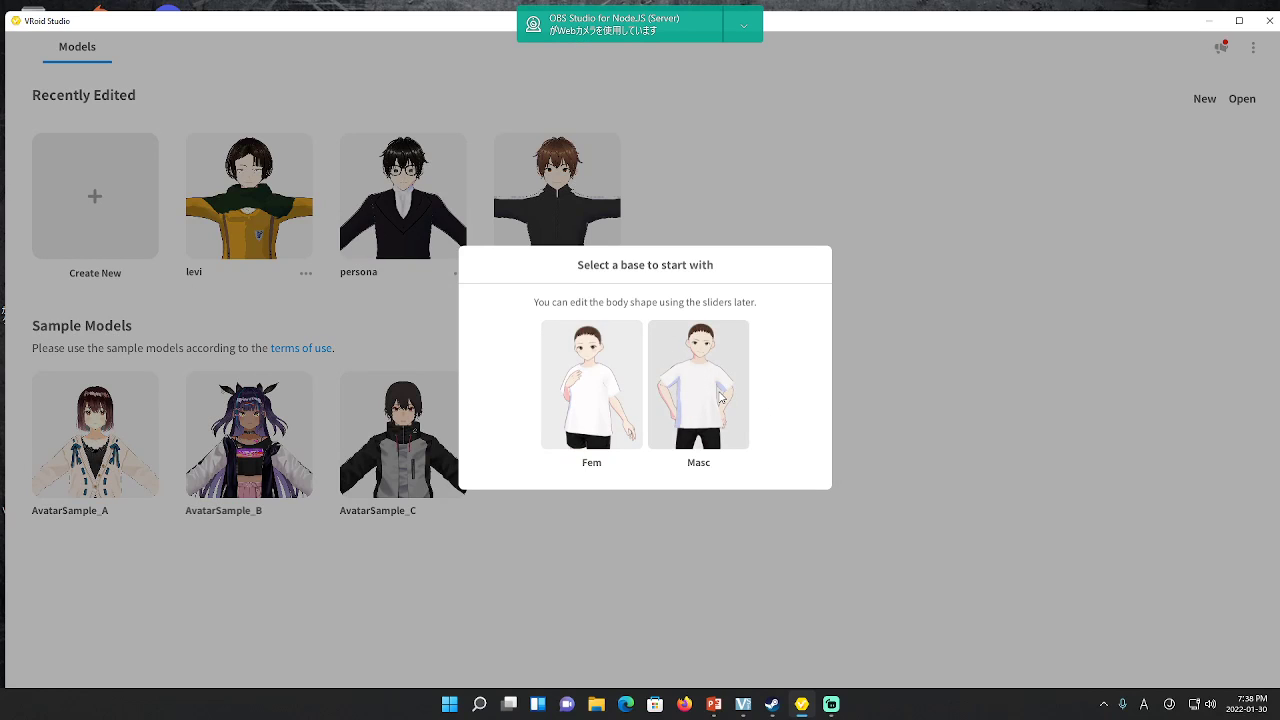
left_click(589, 388)
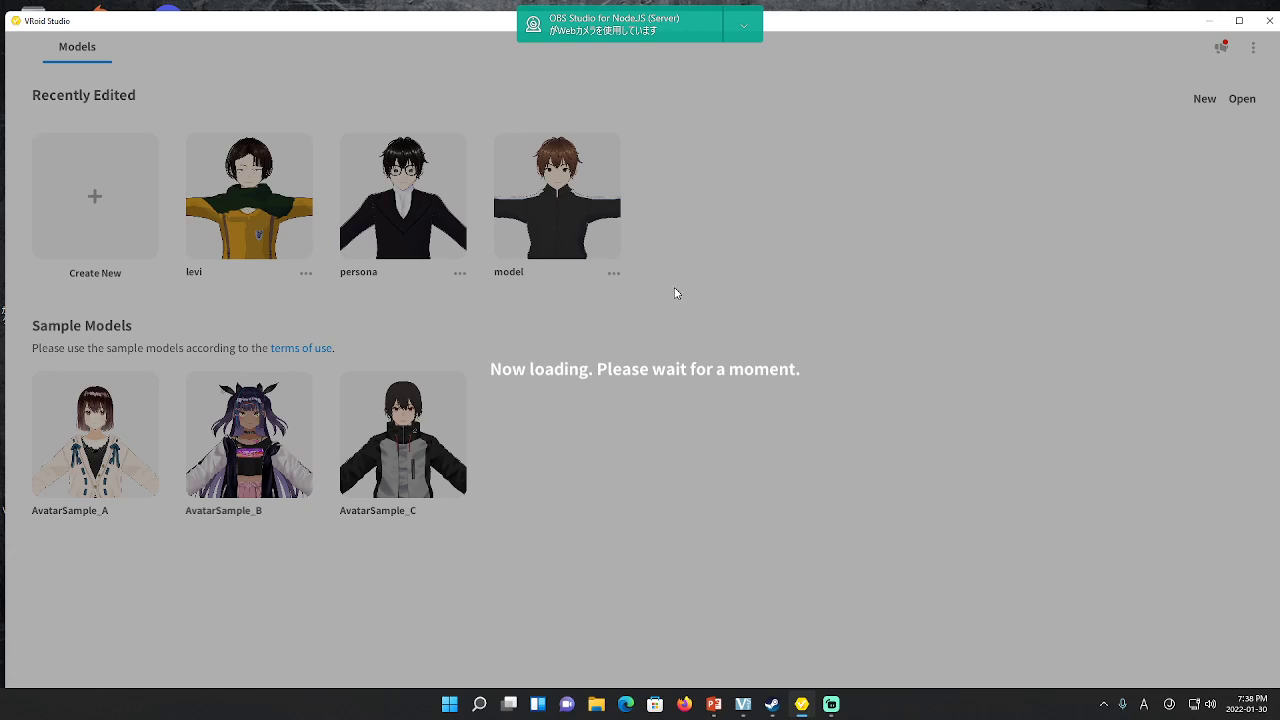
Expand the webcam notice, orbit the default avatar and zoom in on its face
left_click(750, 28)
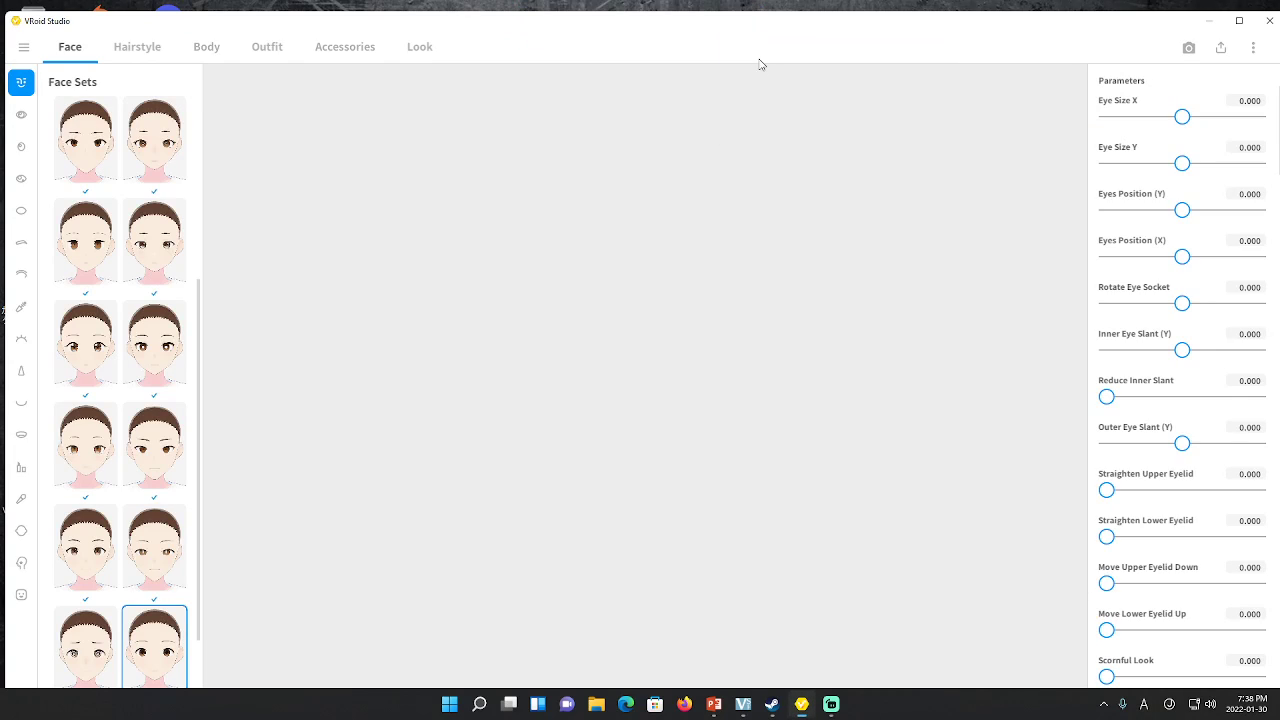
scroll(134, 189, "up", 3)
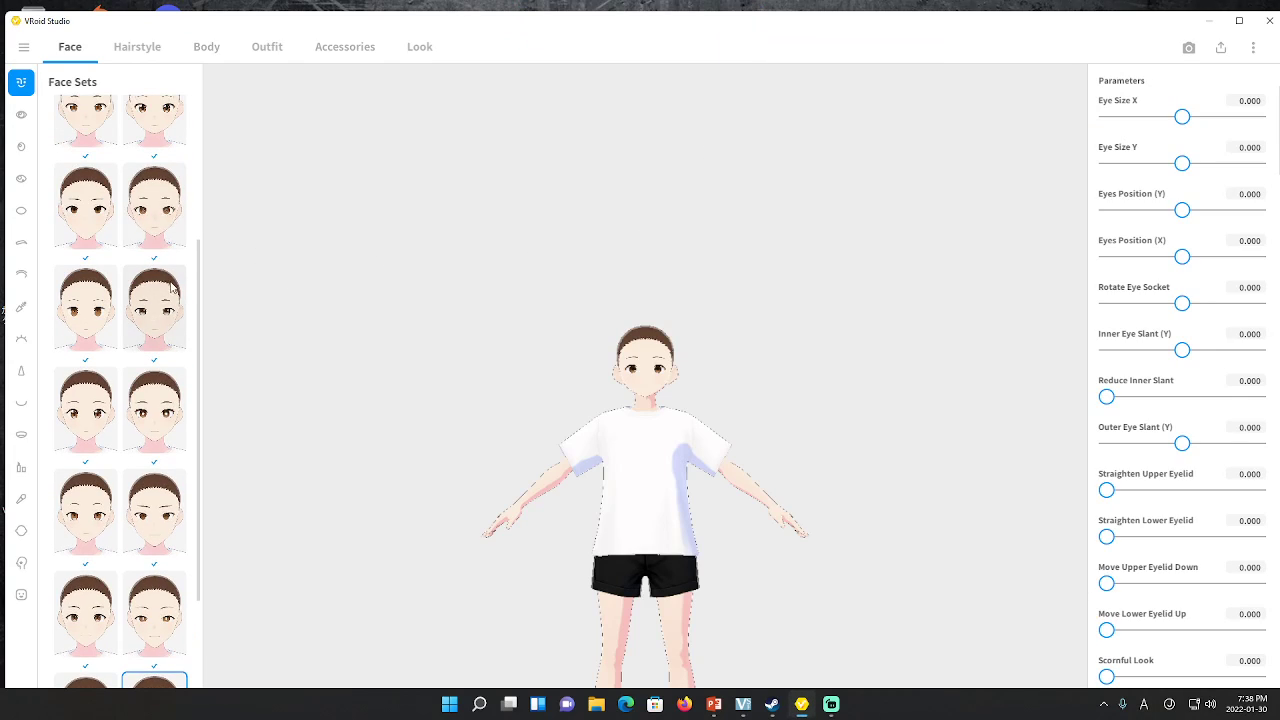
scroll(470, 412, "down", 2)
mouse_move(517, 423)
right_mouse_down()
mouse_move(451, 440)
mouse_move(600, 427)
mouse_move(466, 431)
mouse_move(558, 426)
mouse_move(529, 429)
right_mouse_up()
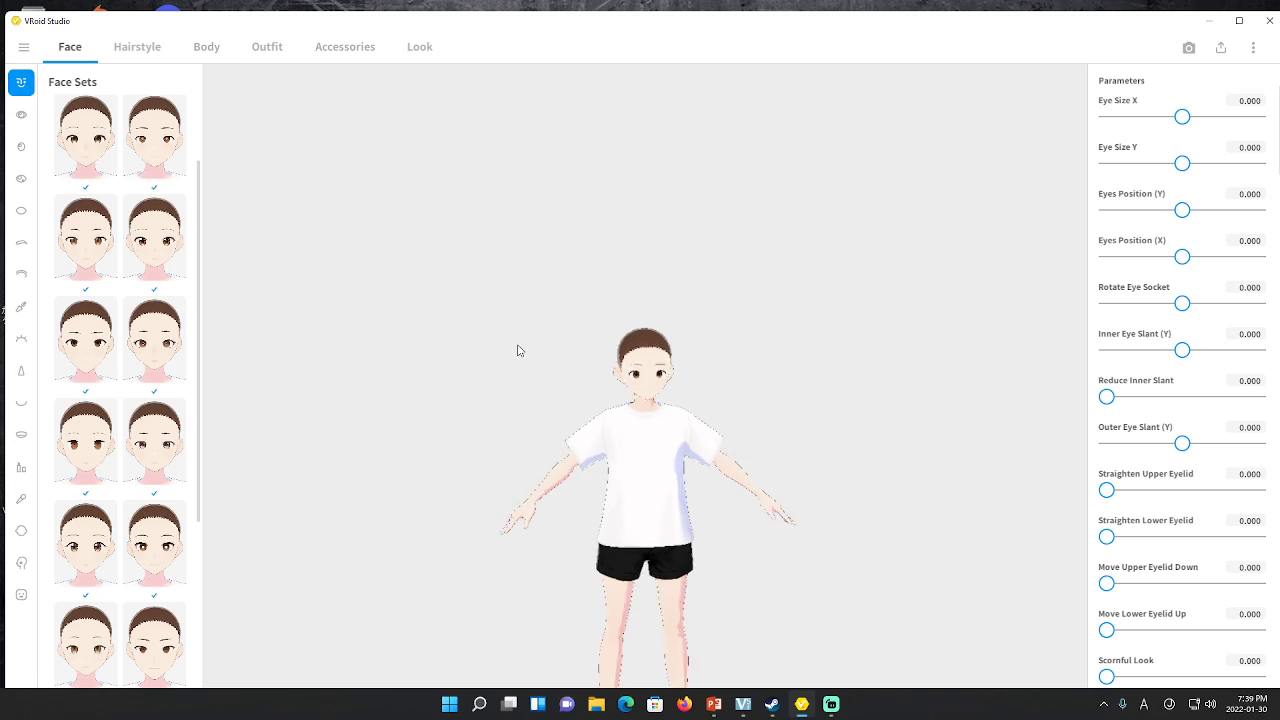
scroll(522, 360, "up", 3)
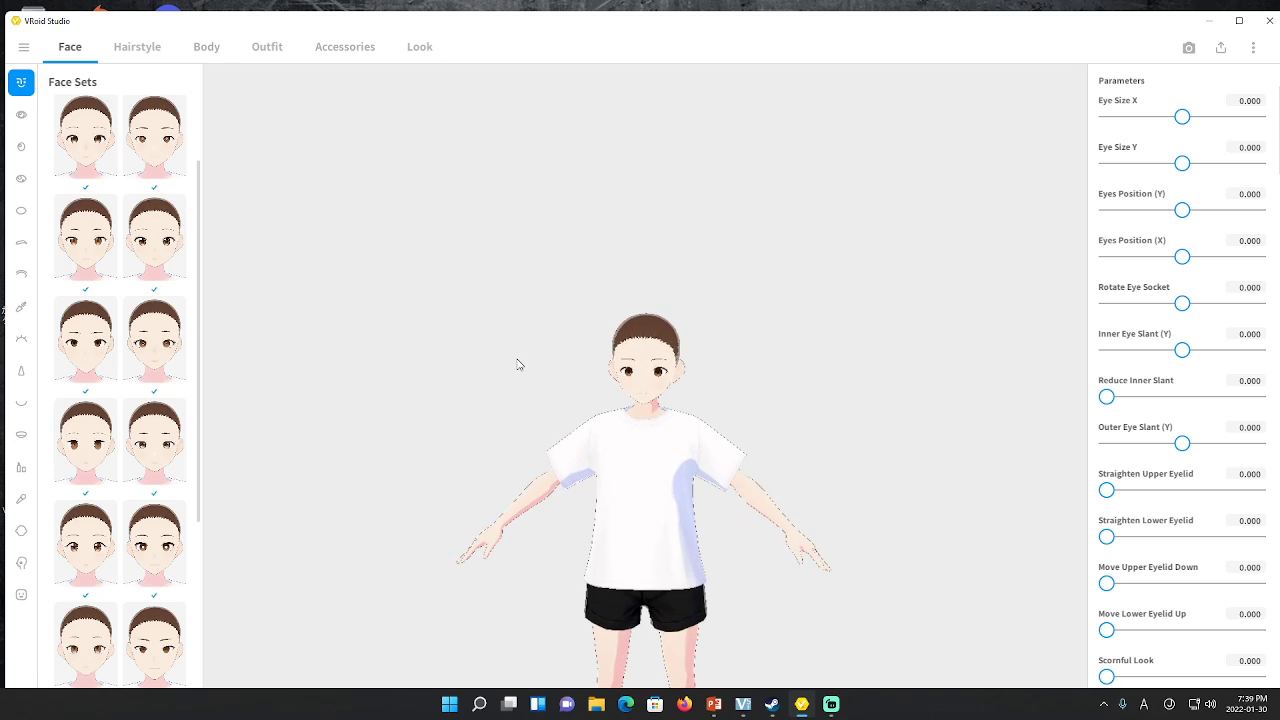
scroll(518, 364, "up", 5)
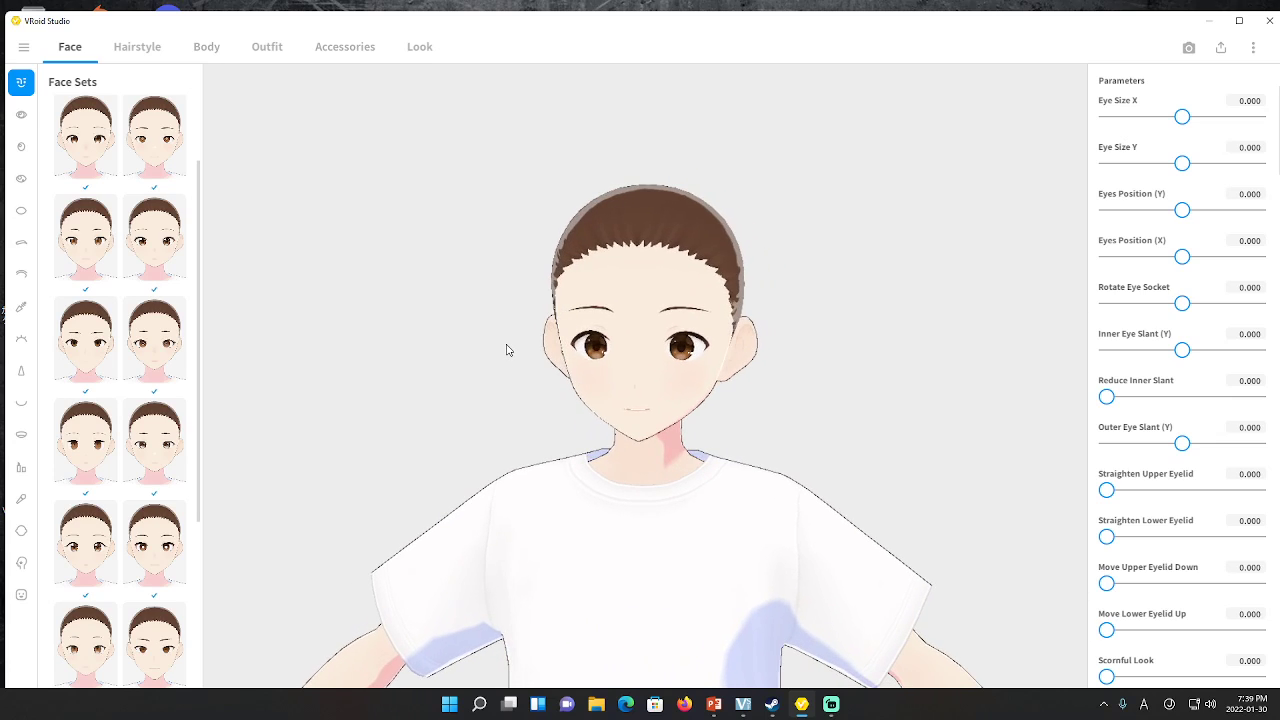
Apply the long brown twin-tail hairstyle preset to the avatar
left_click(137, 47)
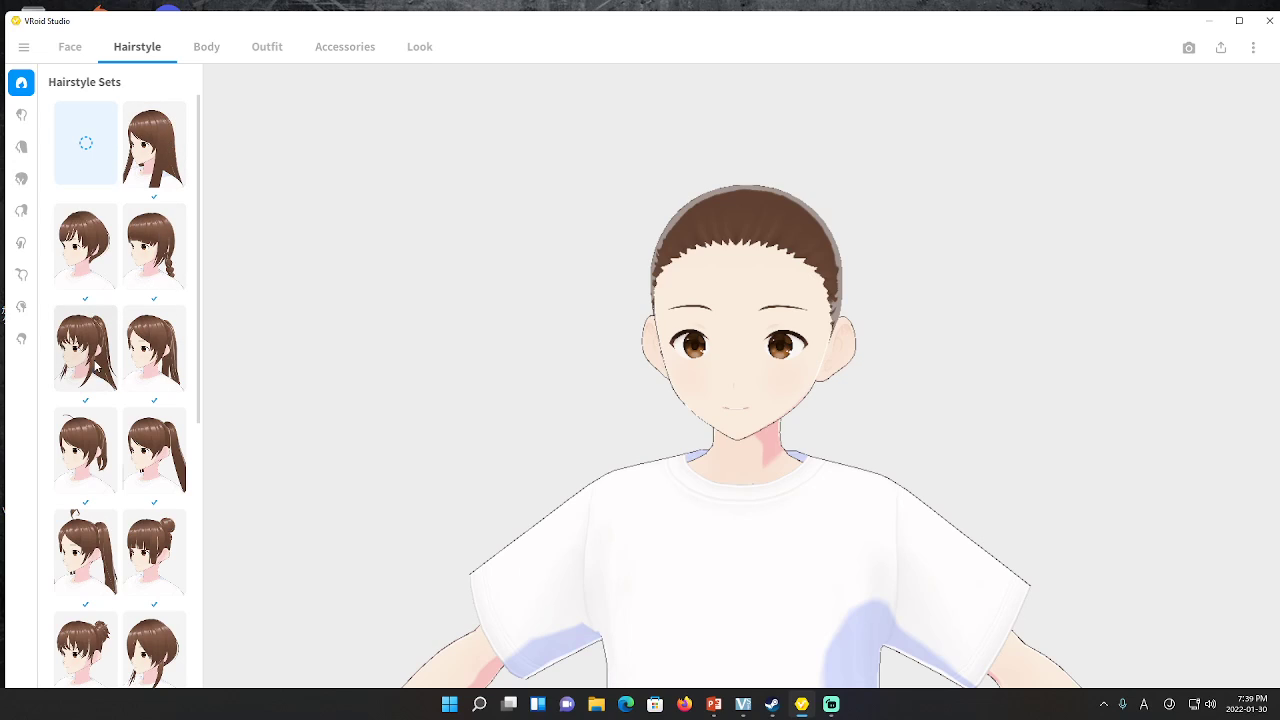
left_click(154, 450)
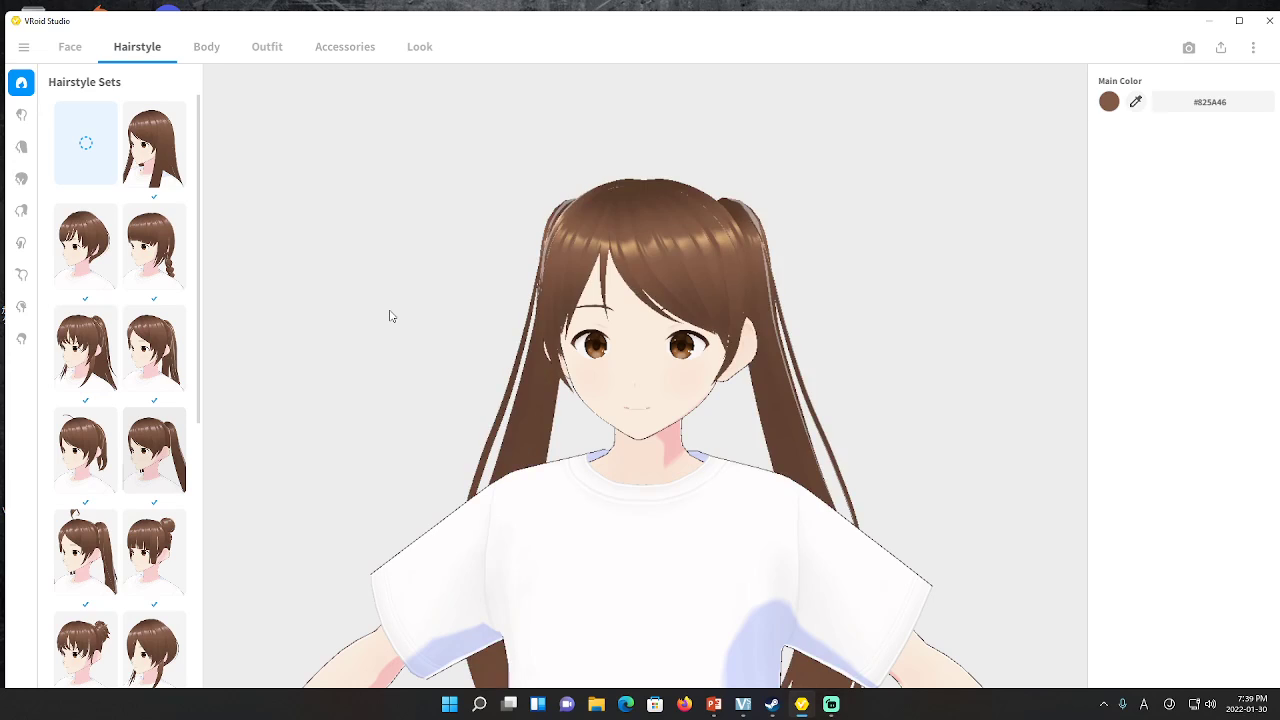
scroll(415, 330, "down", 2)
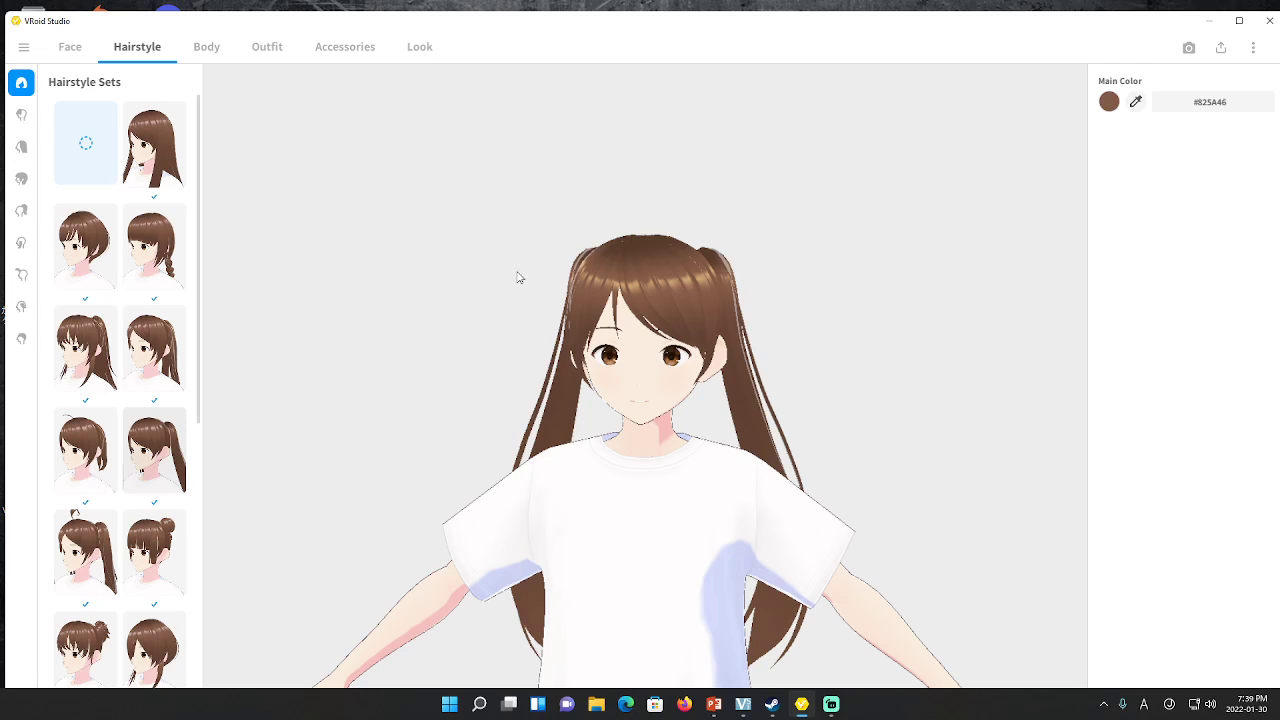
Review the Body parameters: skin color #FAEBDE and every slider at 0.000
left_click(207, 49)
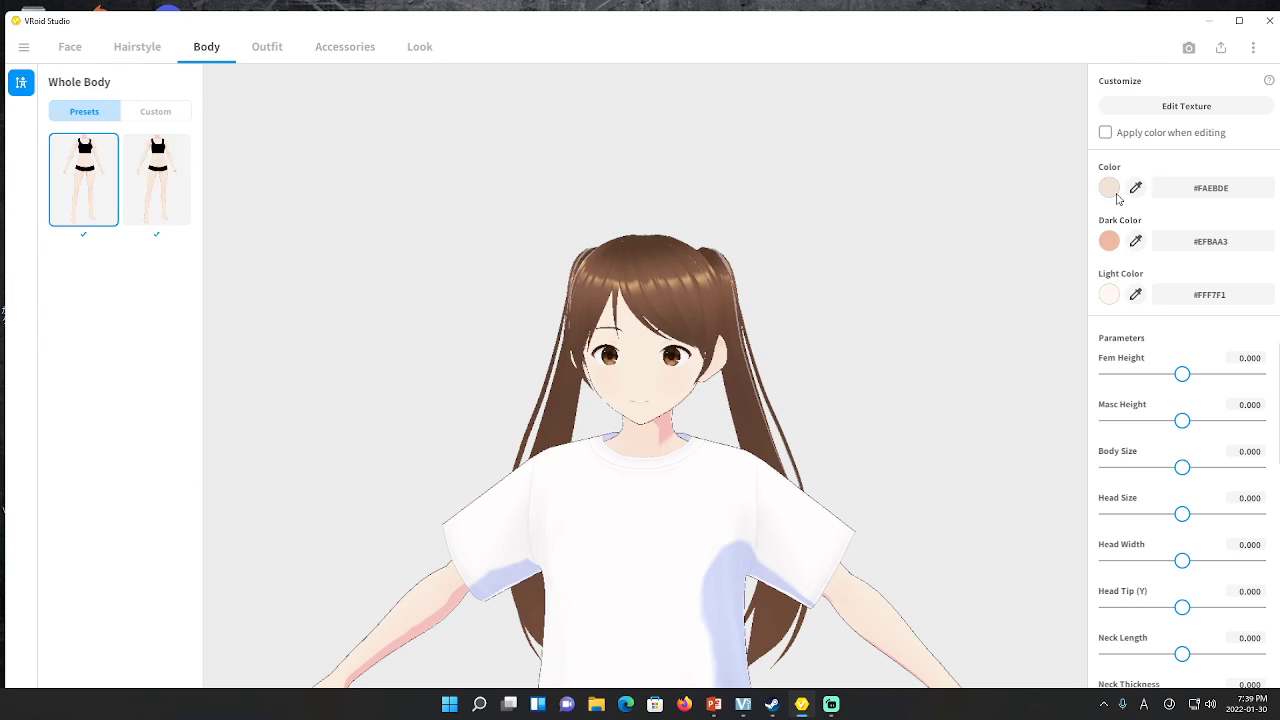
scroll(1141, 400, "down", 4)
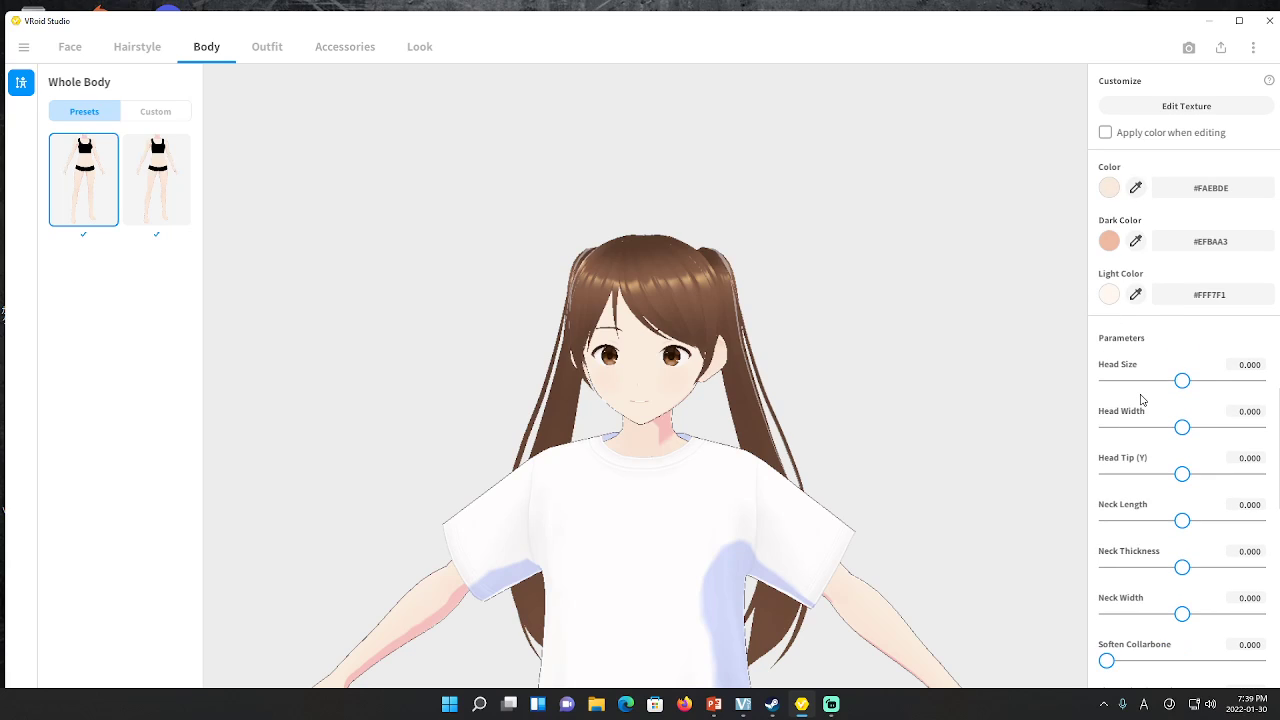
scroll(1125, 510, "down", 4)
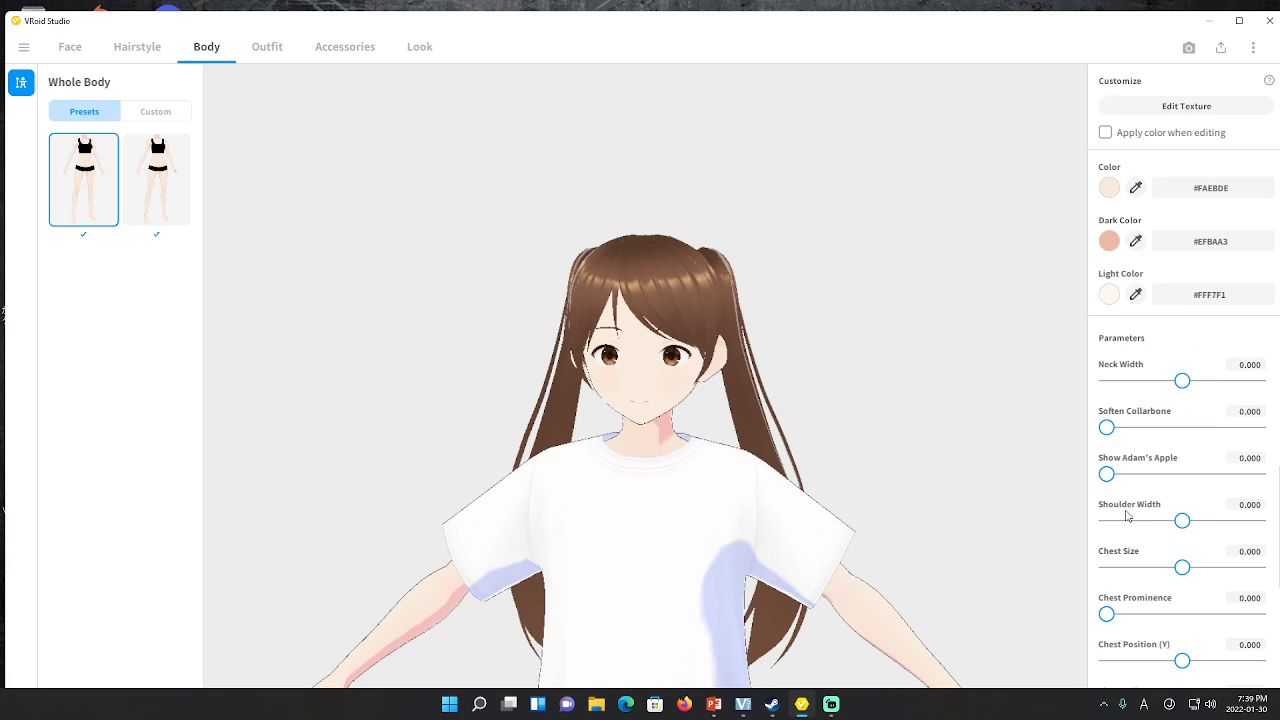
scroll(1131, 545, "down", 1)
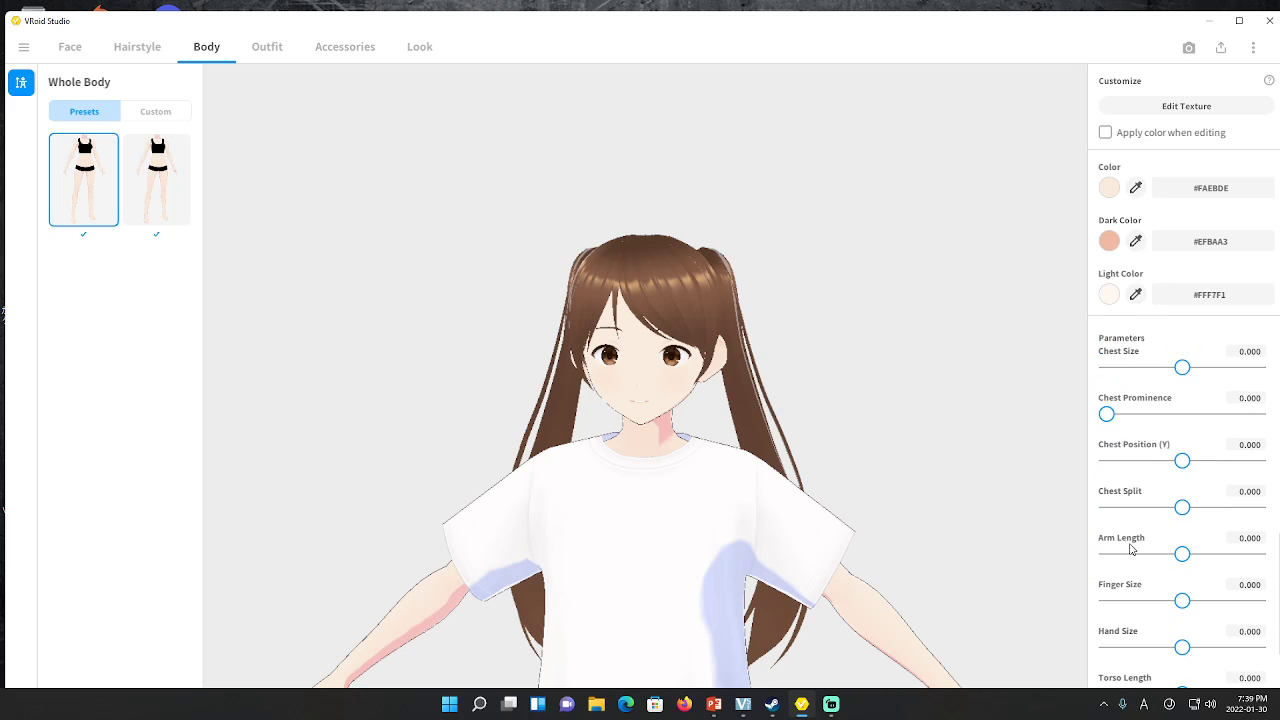
scroll(1131, 553, "down", 2)
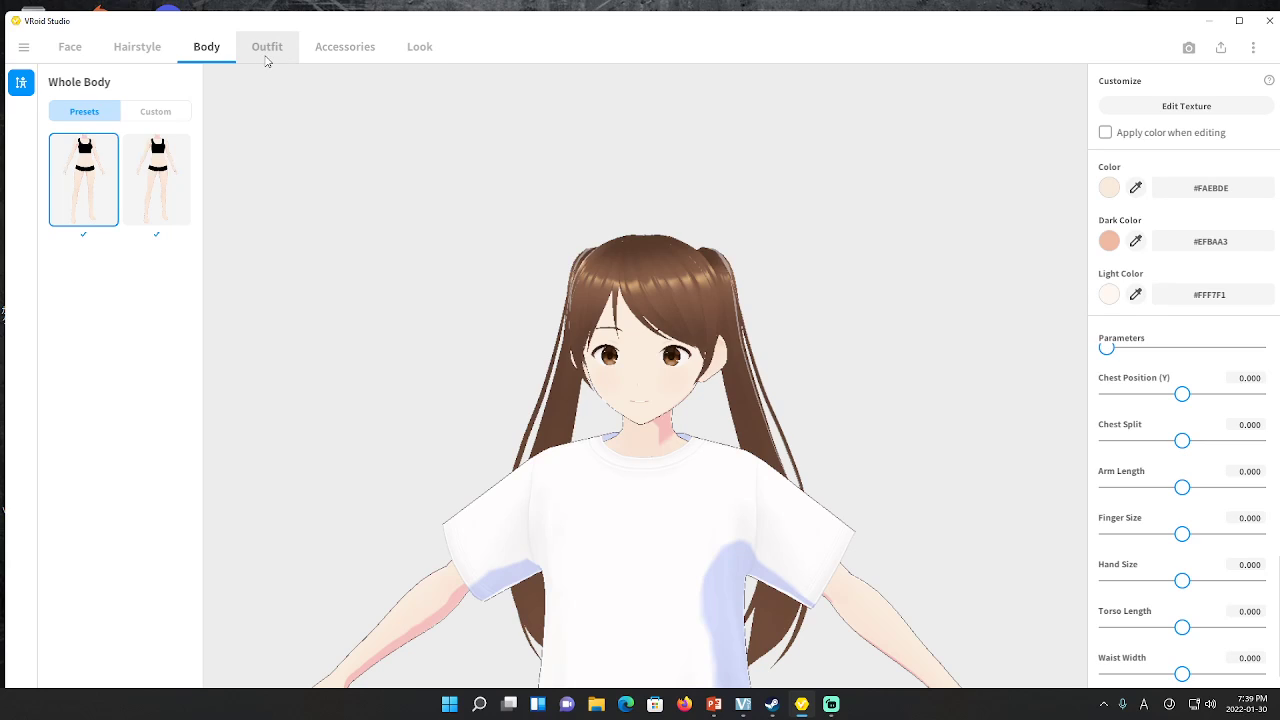
Choose the navy blazer and plaid skirt set from the Outfit section's Whole Sets
left_click(267, 50)
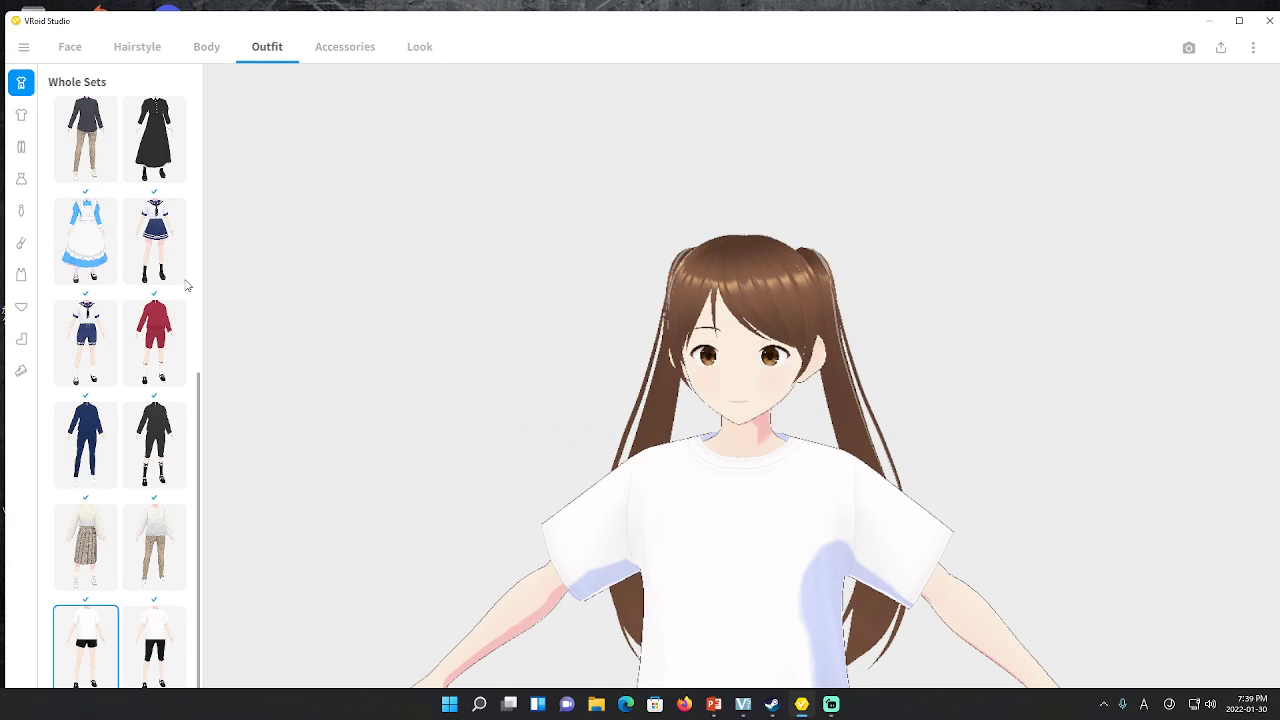
scroll(171, 390, "up", 1)
scroll(170, 405, "up", 4)
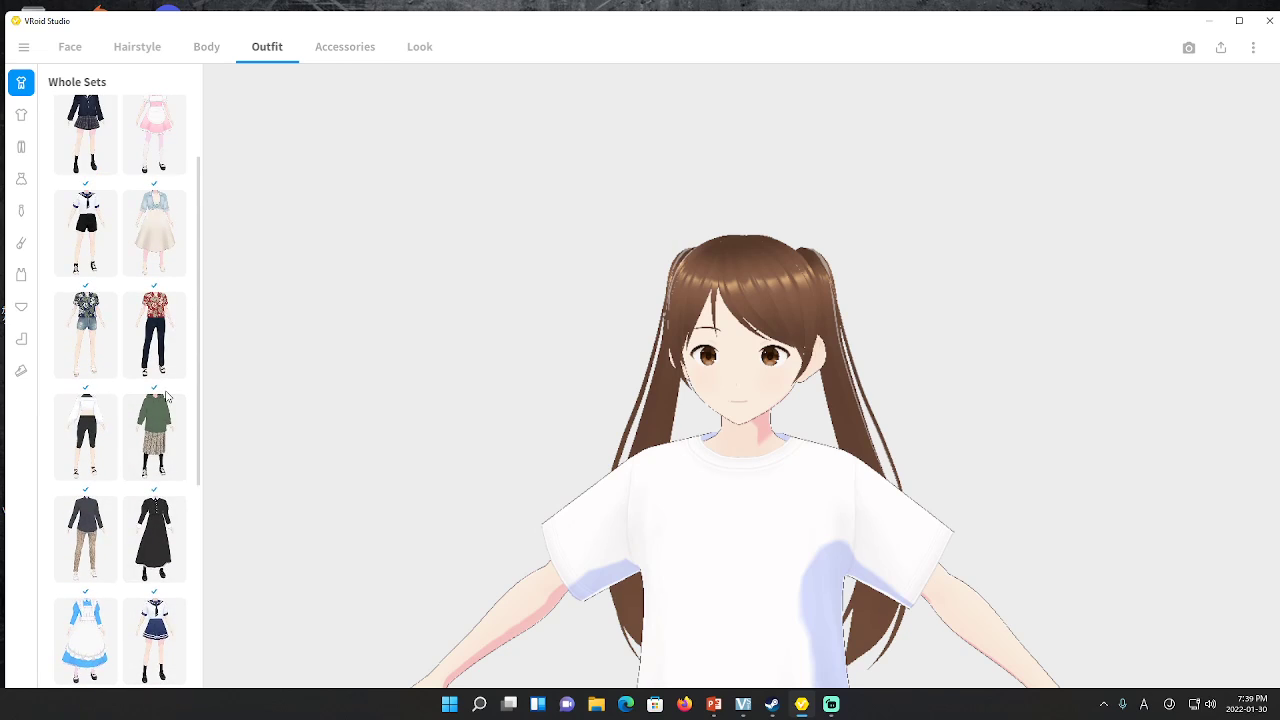
scroll(170, 397, "down", 5)
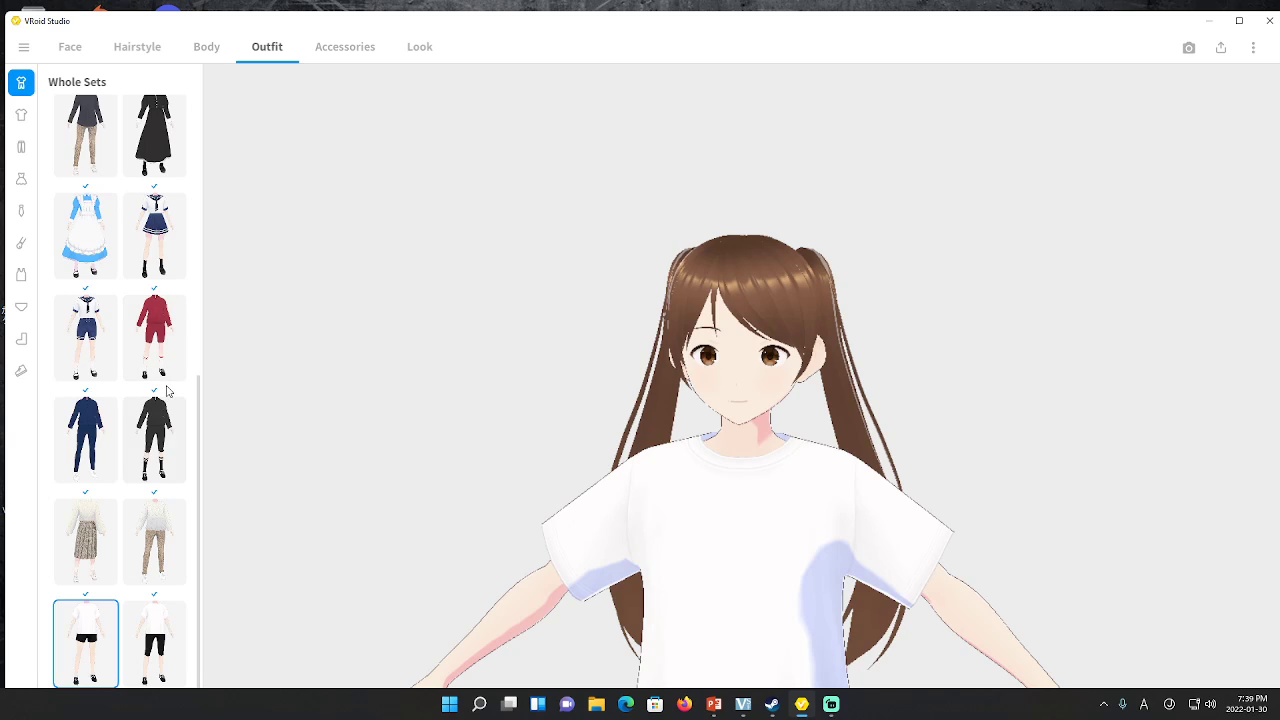
scroll(140, 455, "up", 5)
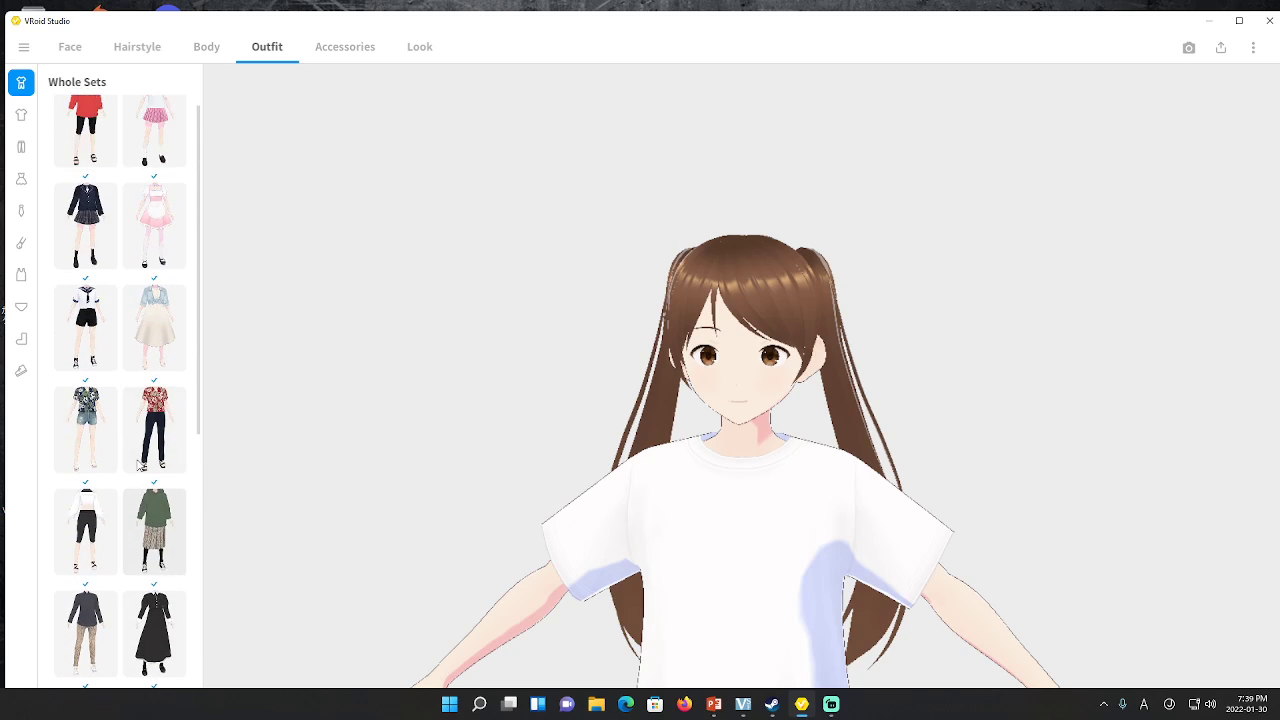
left_click(85, 245)
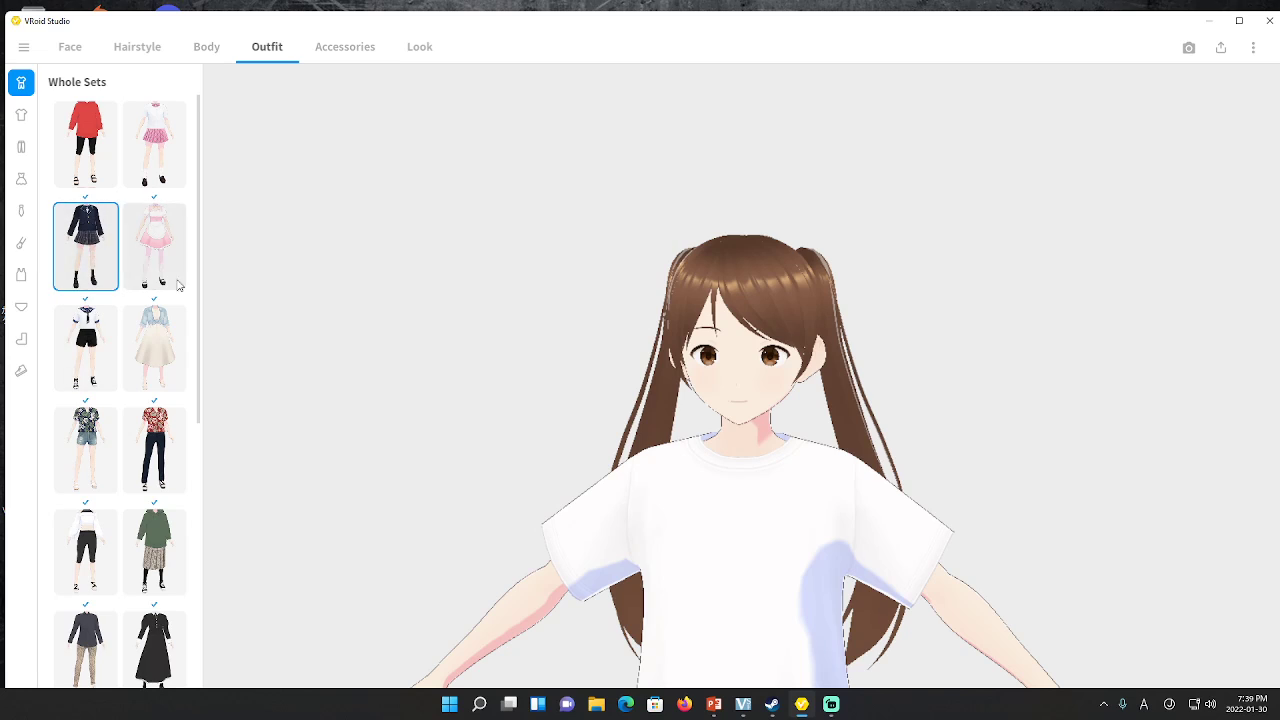
scroll(471, 408, "down", 3)
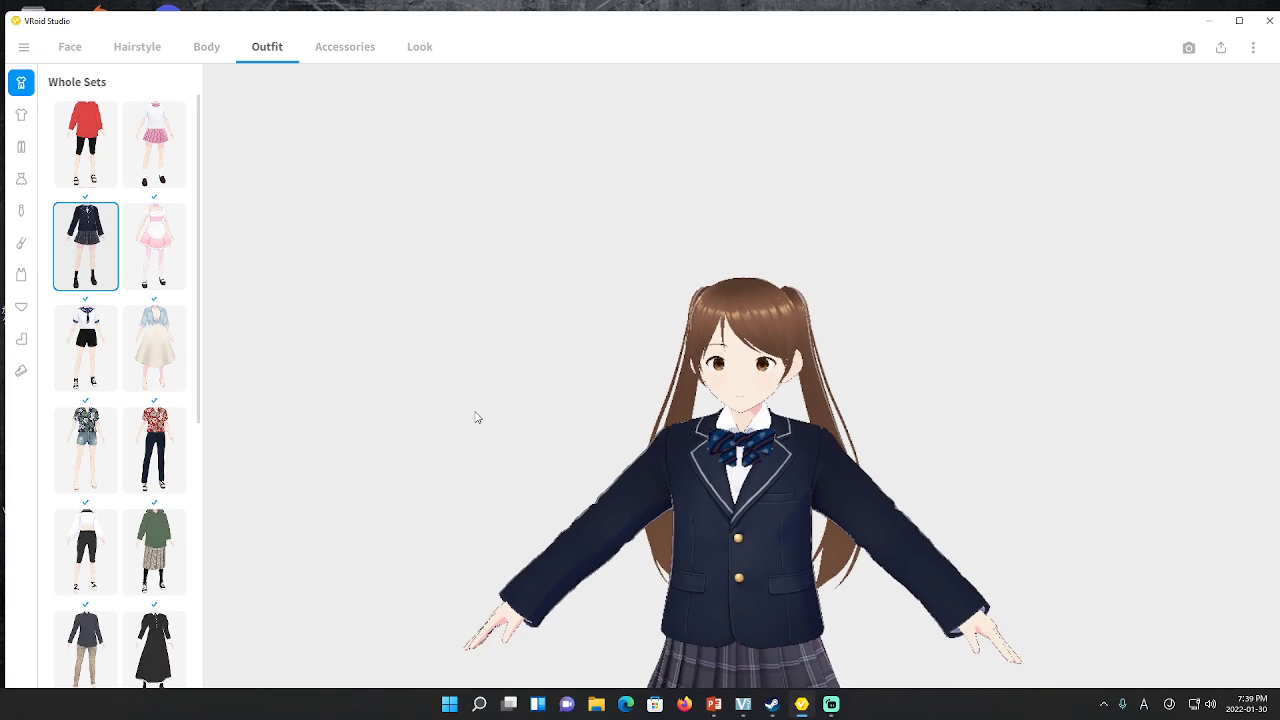
scroll(480, 418, "down", 5)
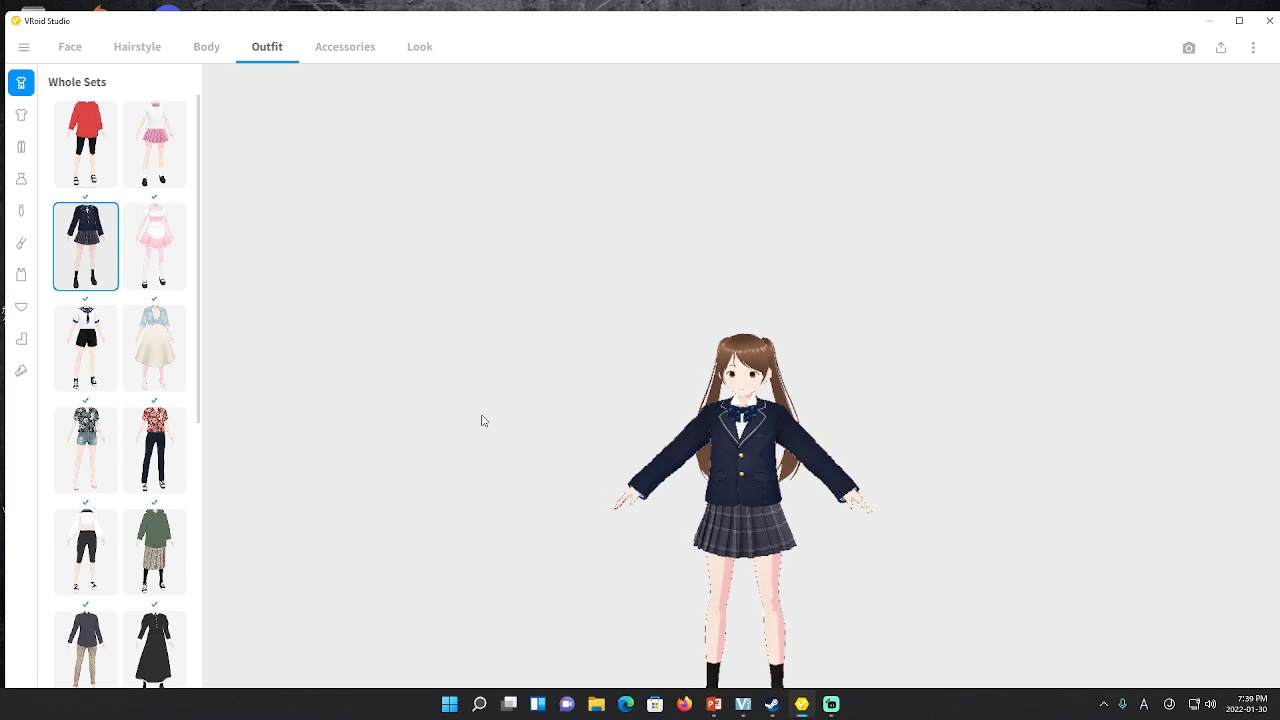
scroll(481, 420, "up", 3)
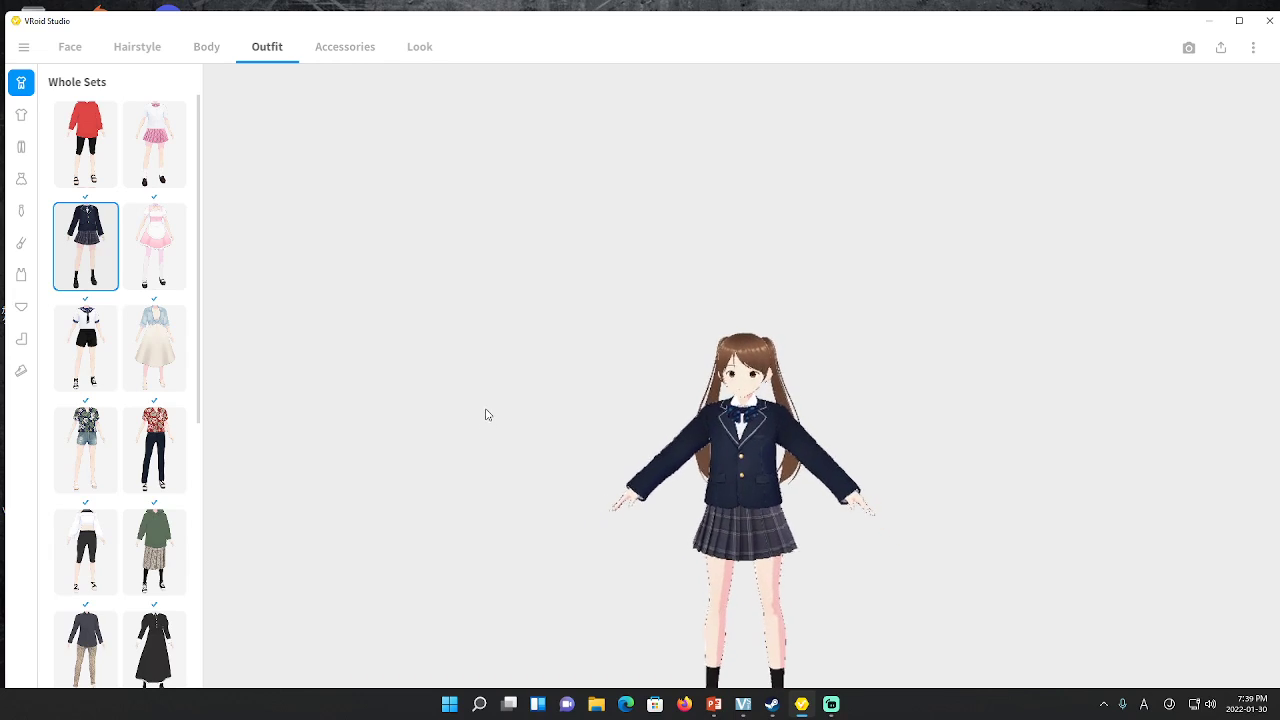
Browse the Furry Ears and Glasses accessory lists without adding any
left_click(345, 47)
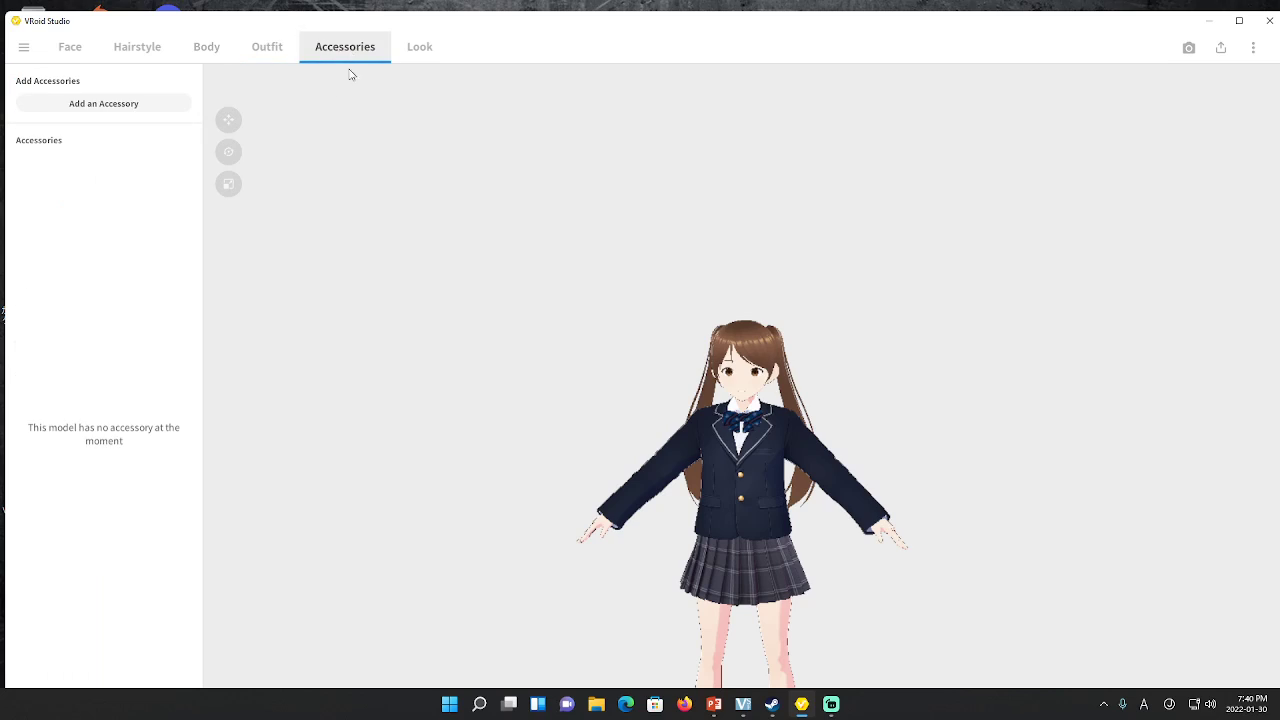
left_click(122, 106)
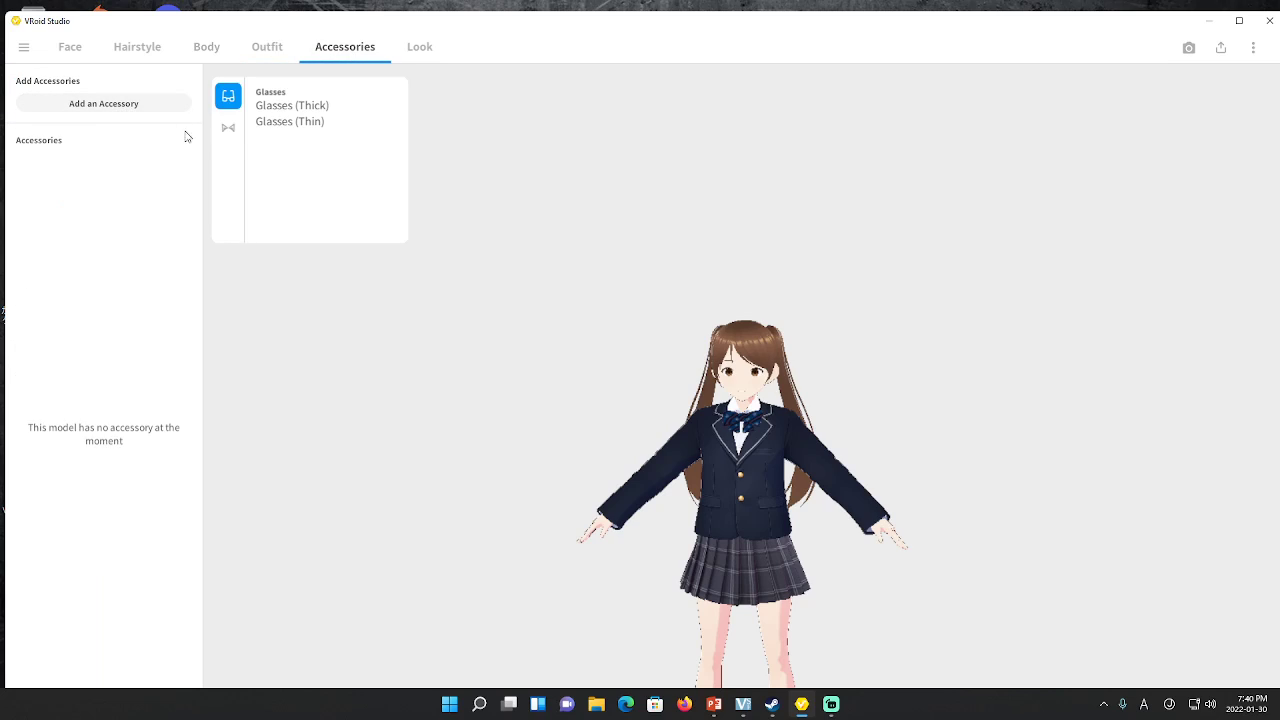
left_click(228, 127)
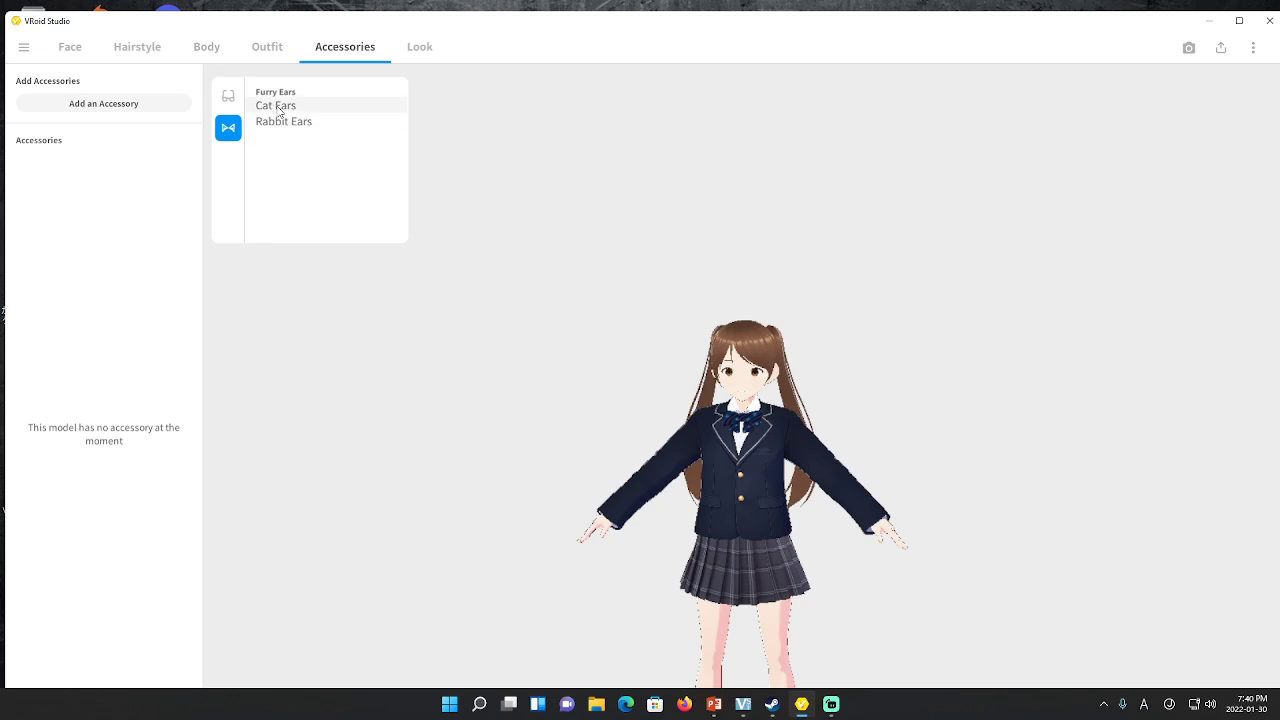
left_click(228, 95)
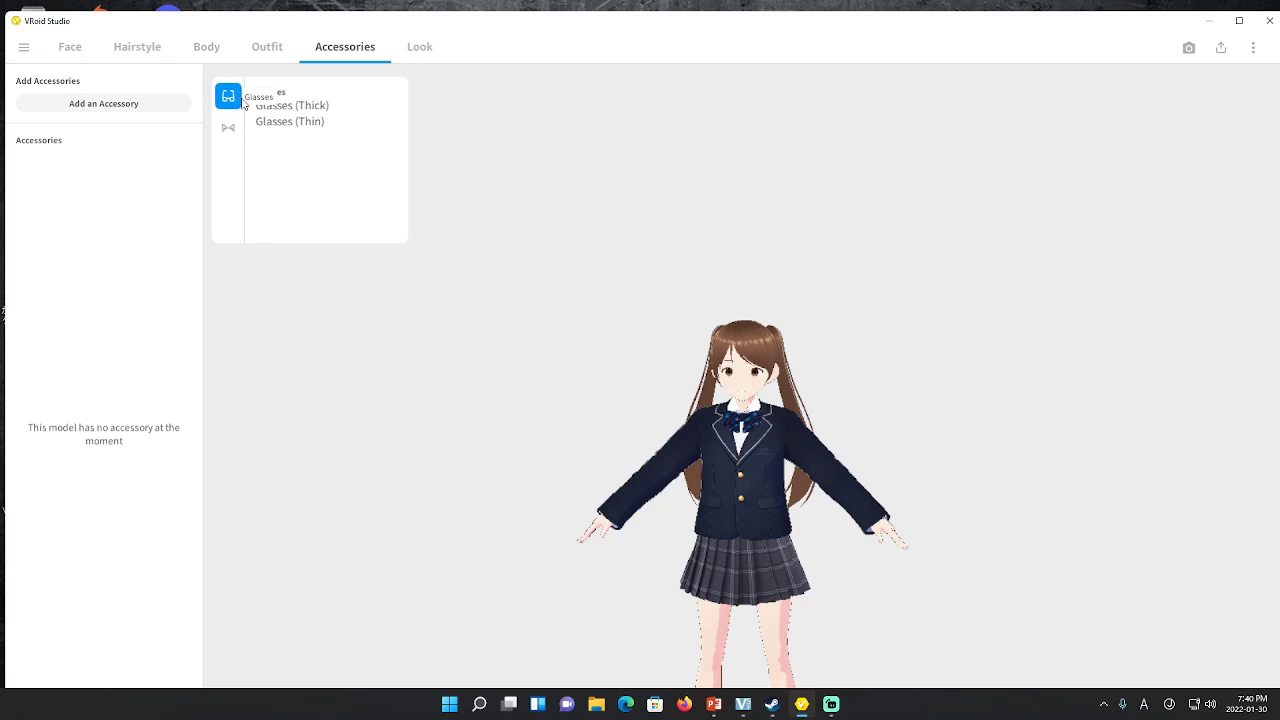
Raise Hair Outline Width to 0.250 under Look > Outline and orbit to check it
left_click(418, 52)
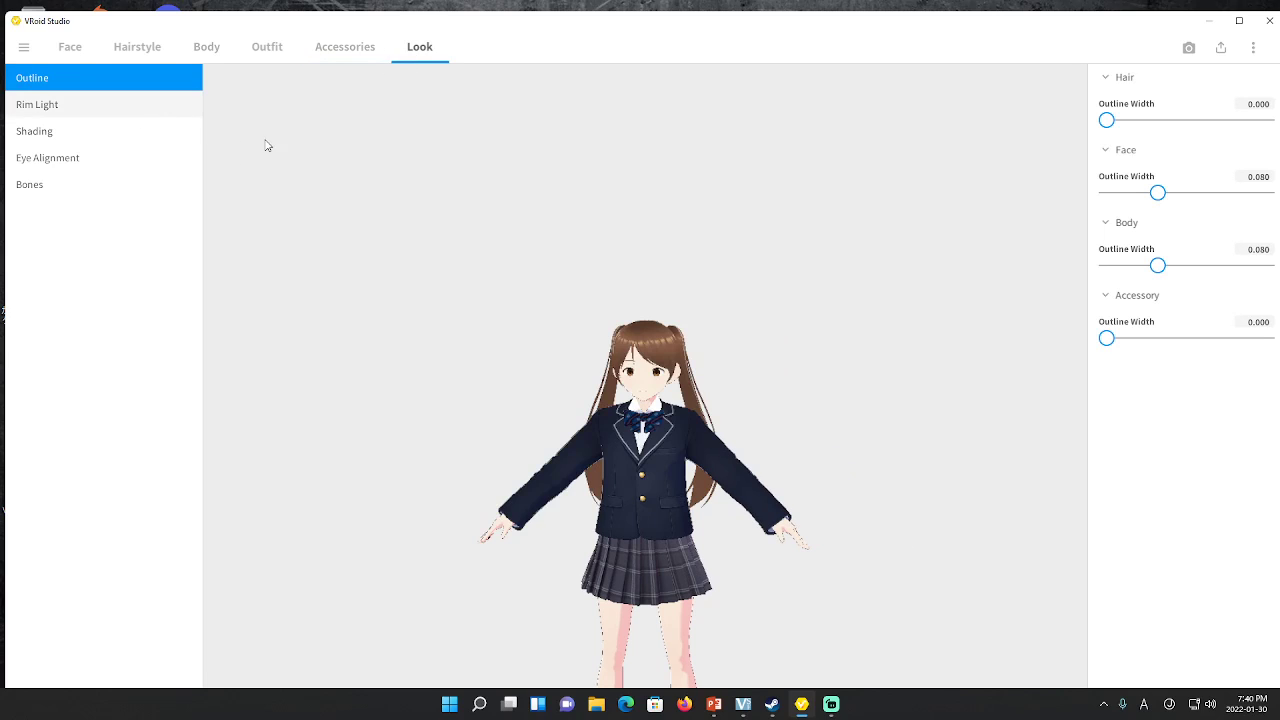
scroll(507, 294, "up", 2)
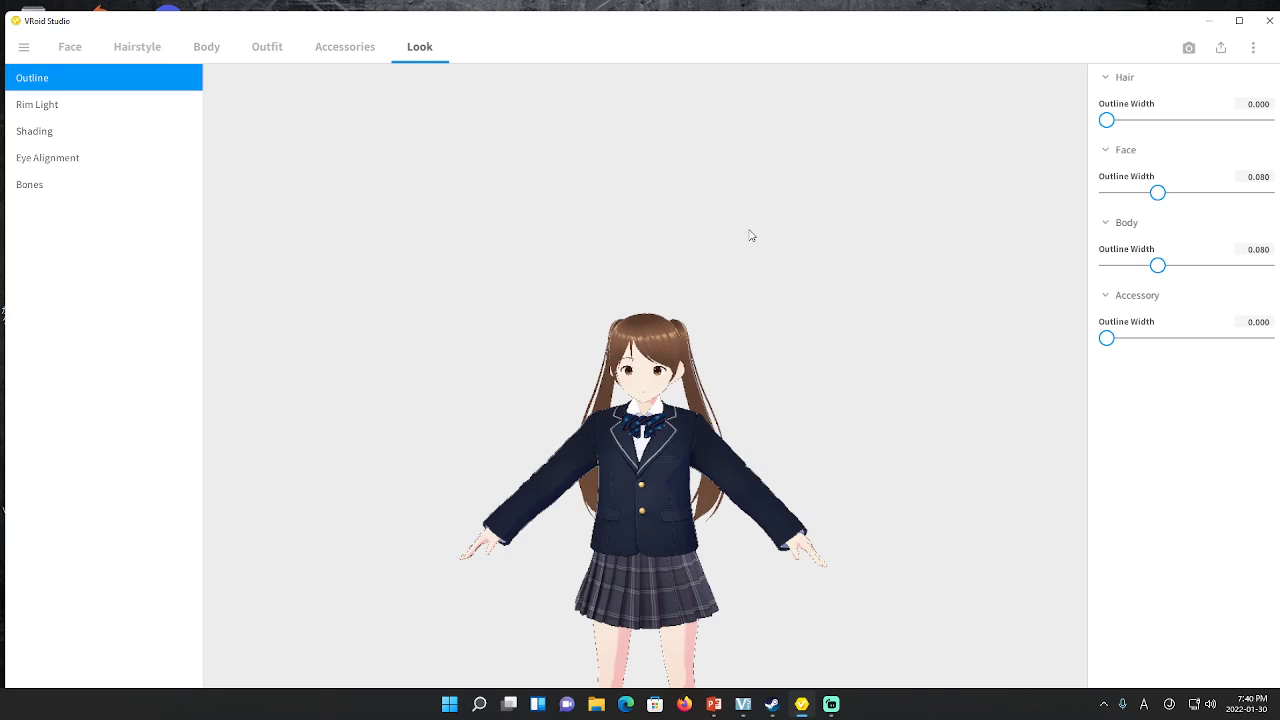
left_click_drag(1106, 120, 1272, 121)
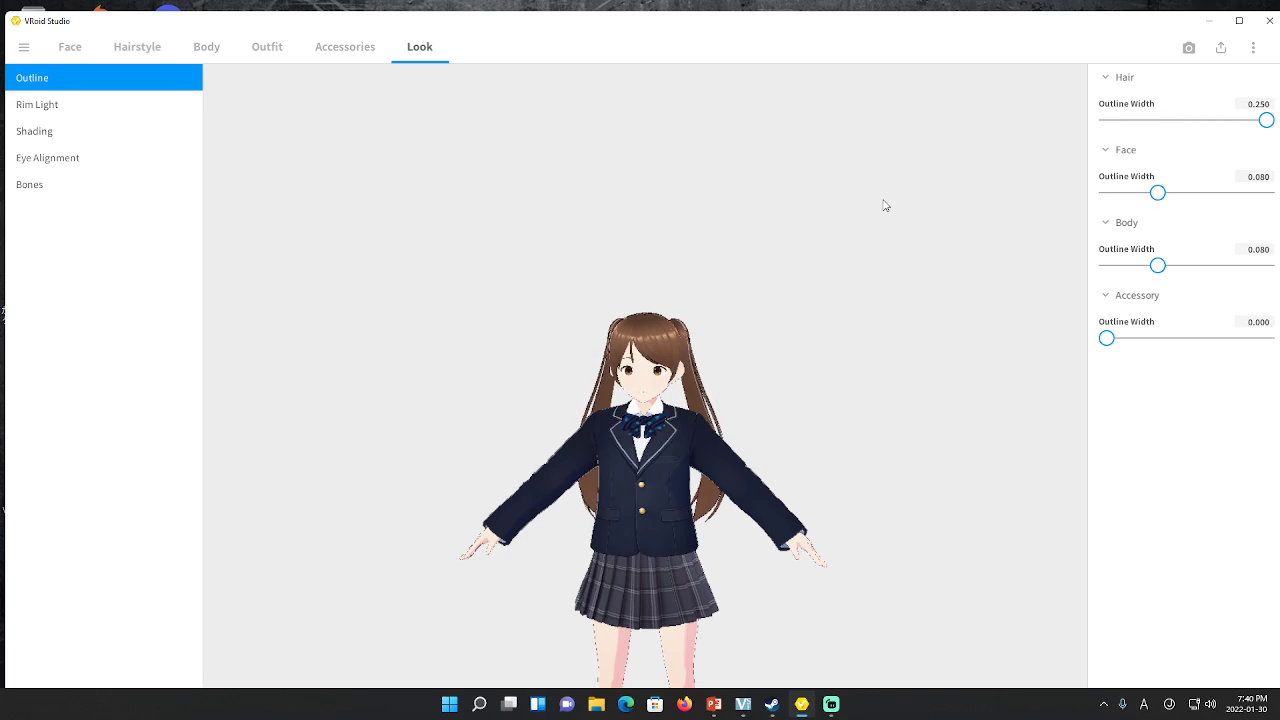
left_click_drag(884, 205, 897, 229)
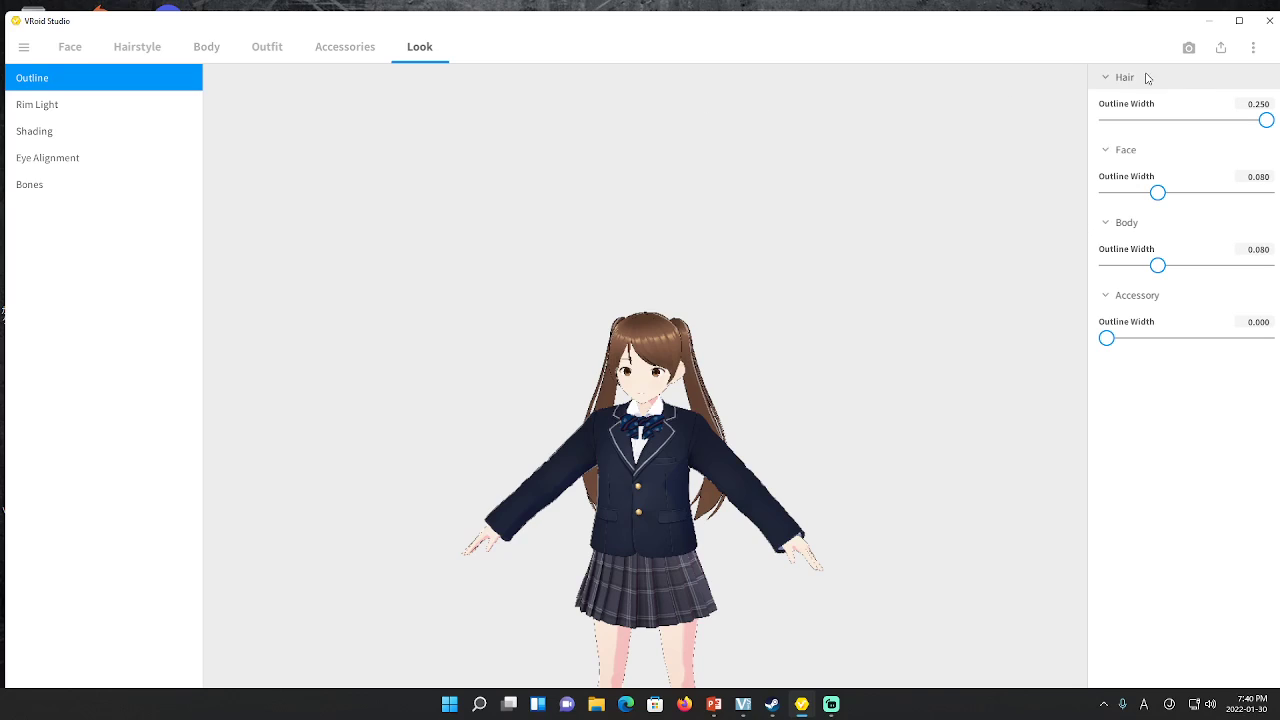
Open Export as VRM, listing 33205 polygons, 15 materials and 123 bones
left_click(1223, 48)
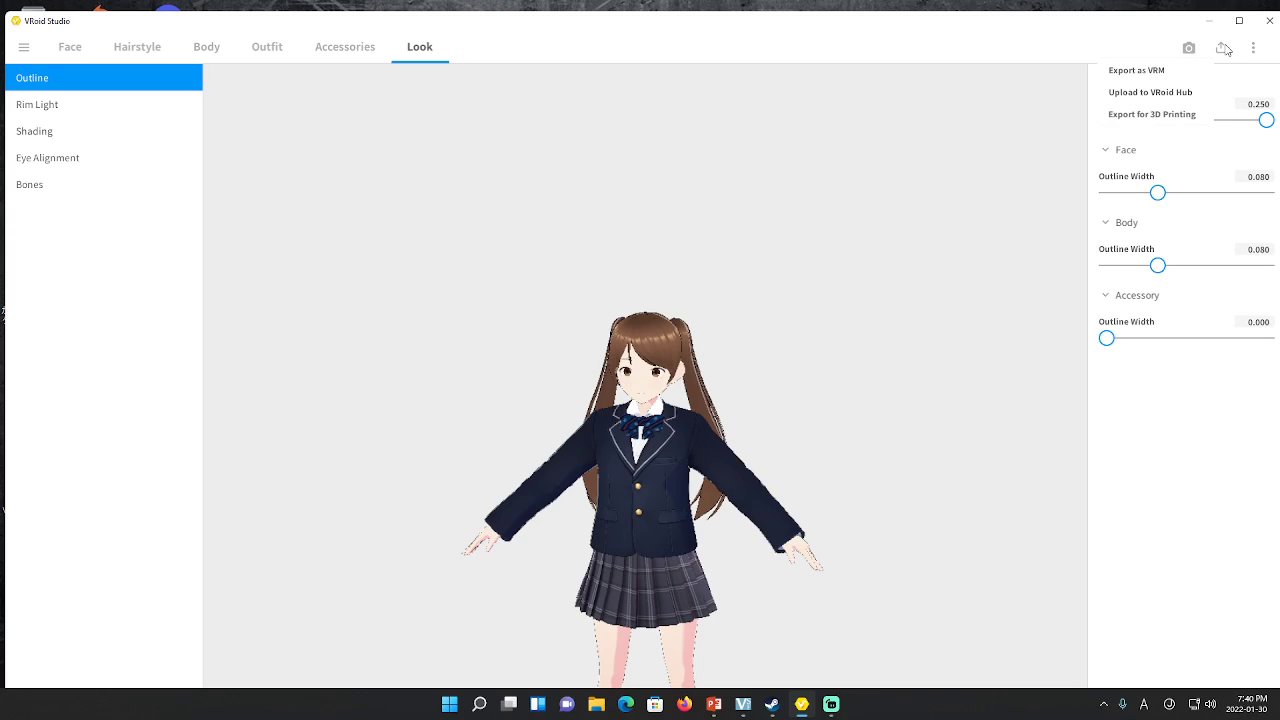
left_click(1145, 73)
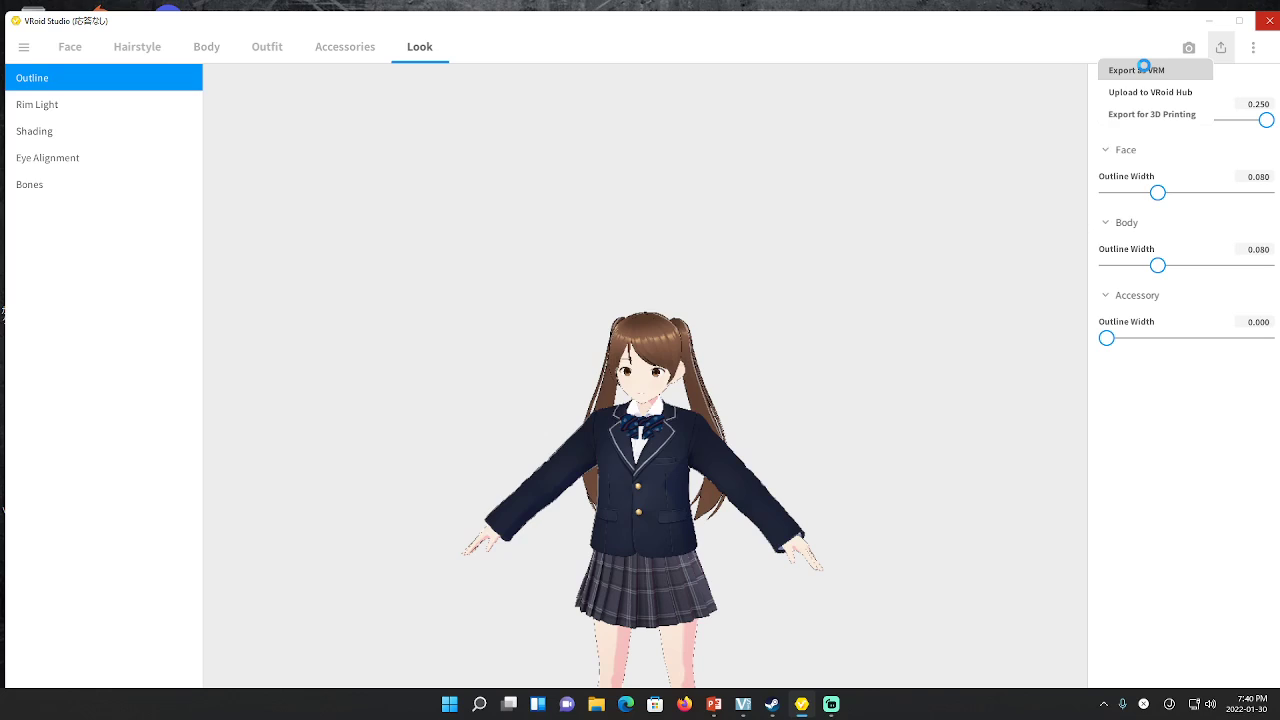
left_click(1144, 69)
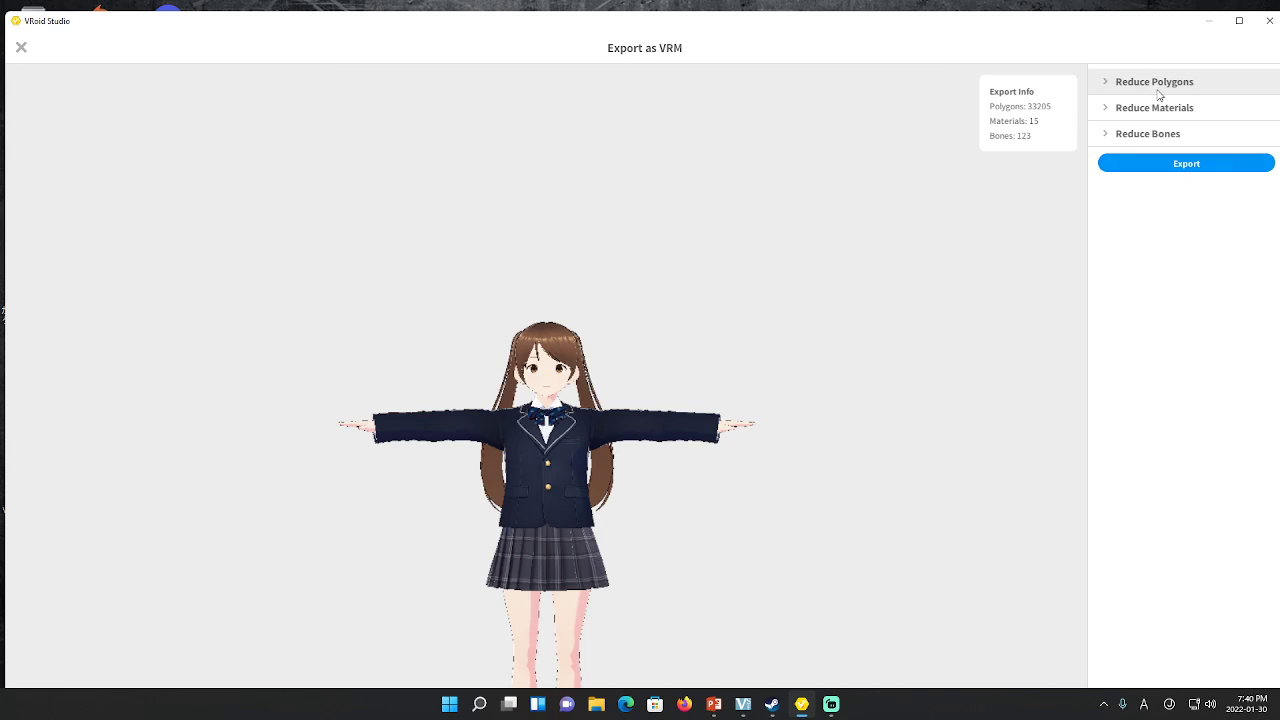
Enter 'for presentation' as the VRM title and fill in the creator's name
left_click(1187, 165)
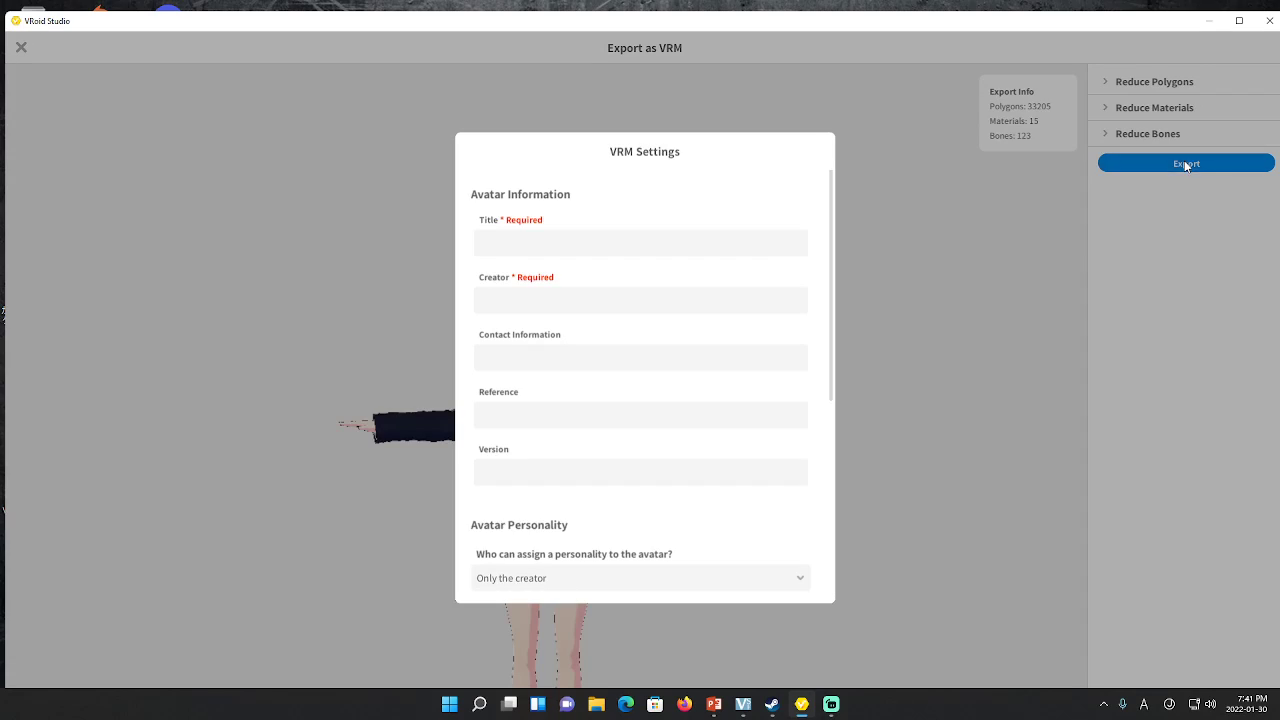
left_click(630, 249)
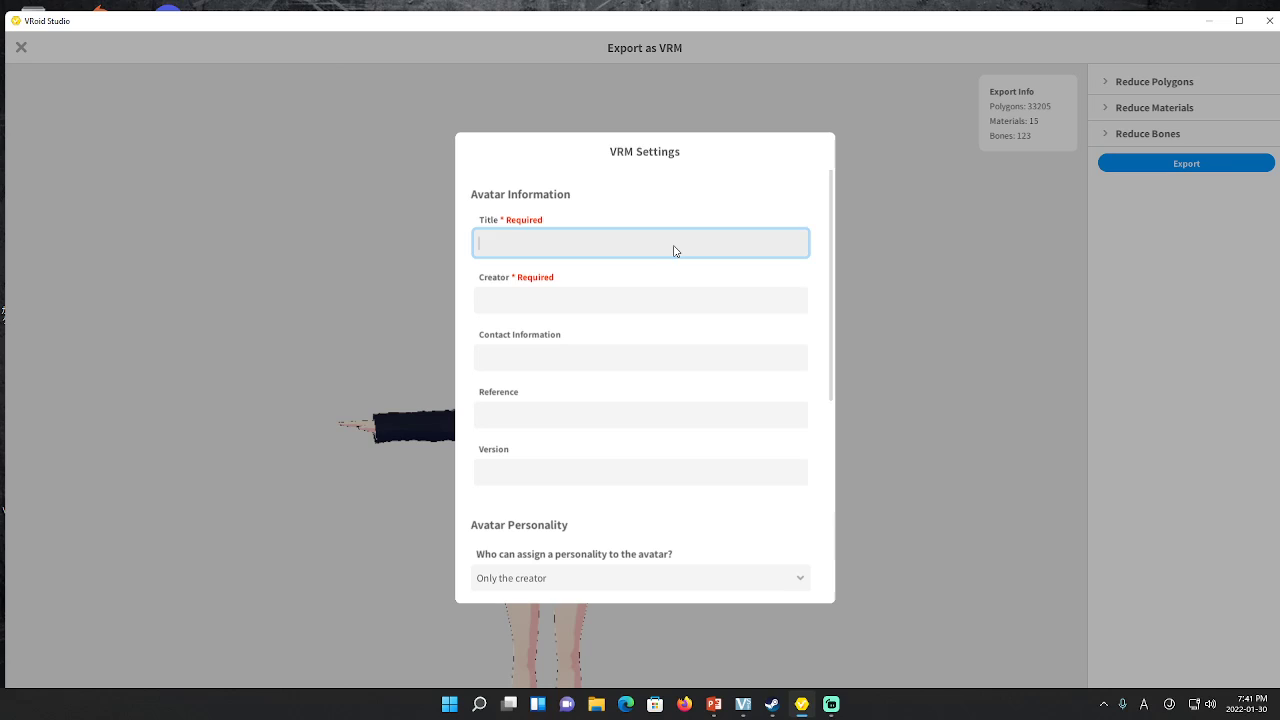
type("for presentation")
left_click(676, 300)
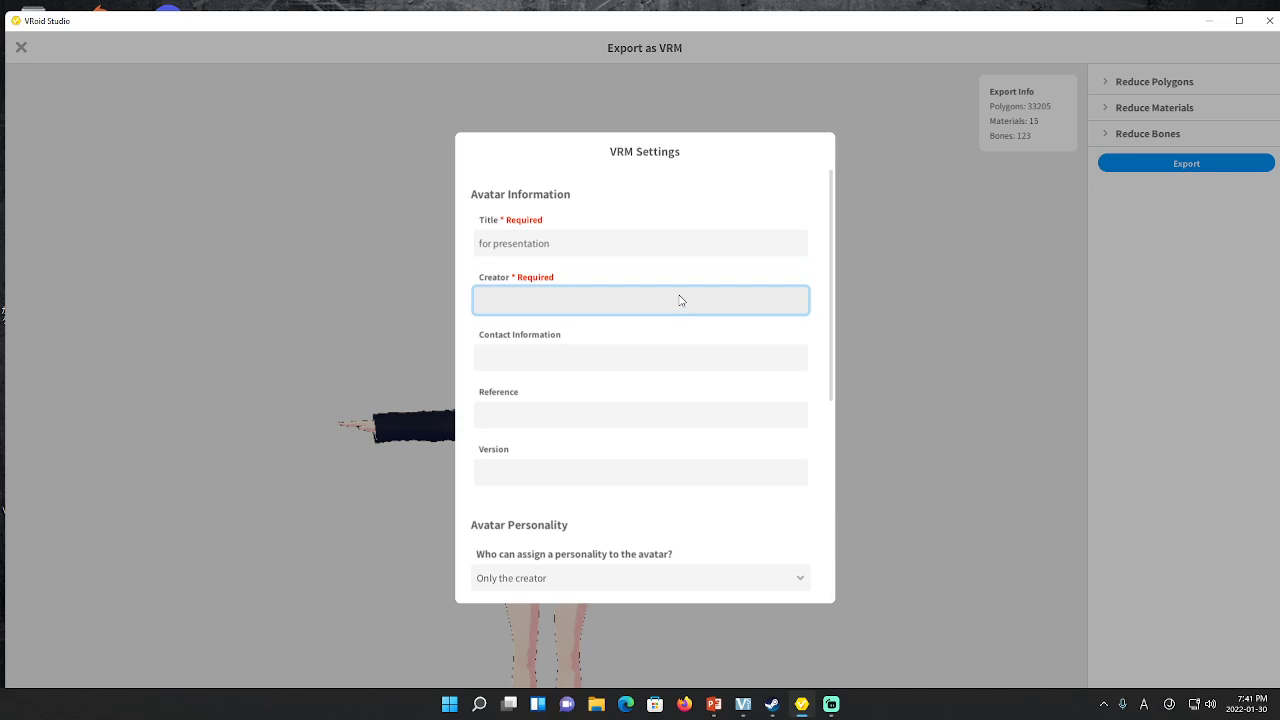
type("David")
scroll(682, 300, "down", 4)
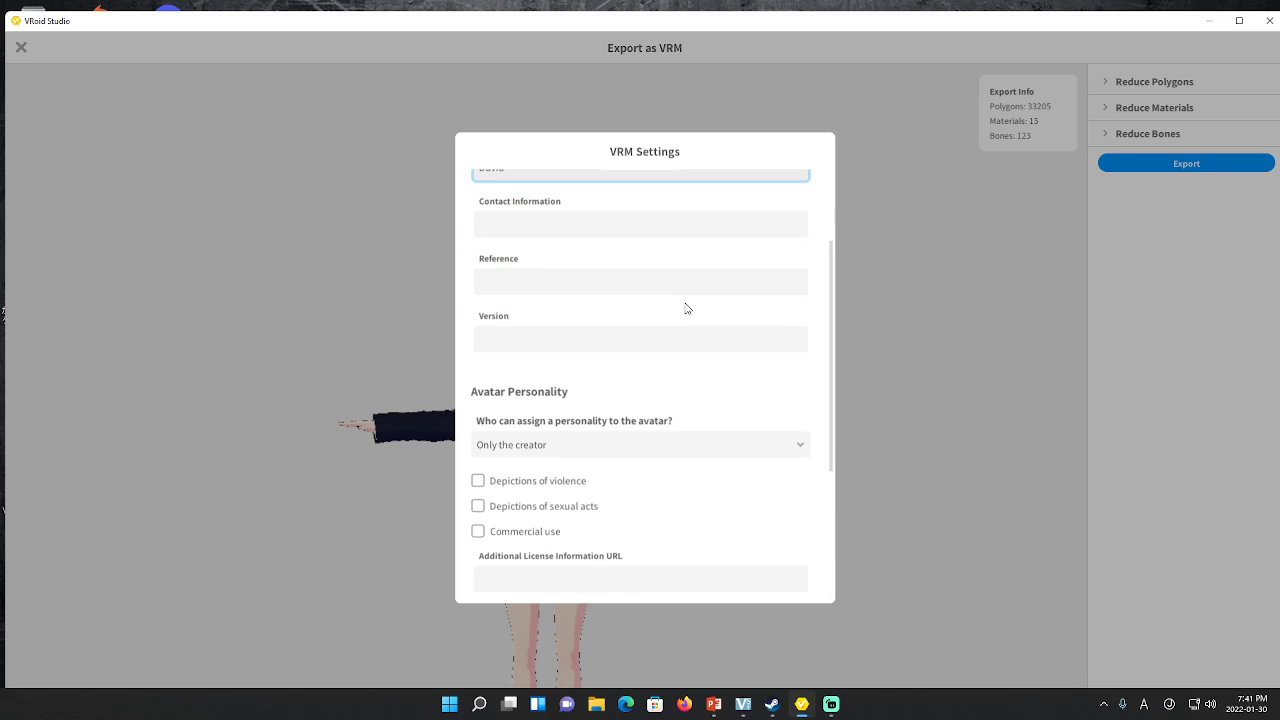
scroll(690, 308, "up", 4)
scroll(682, 316, "down", 4)
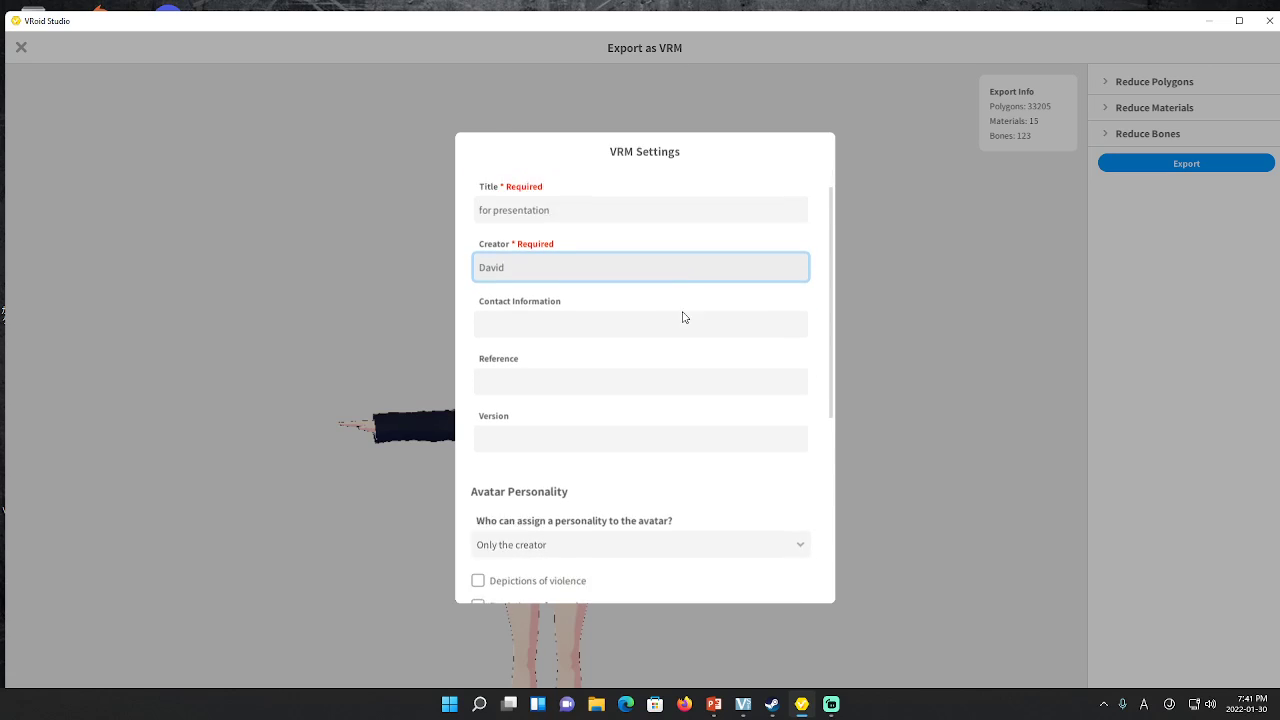
scroll(719, 313, "down", 3)
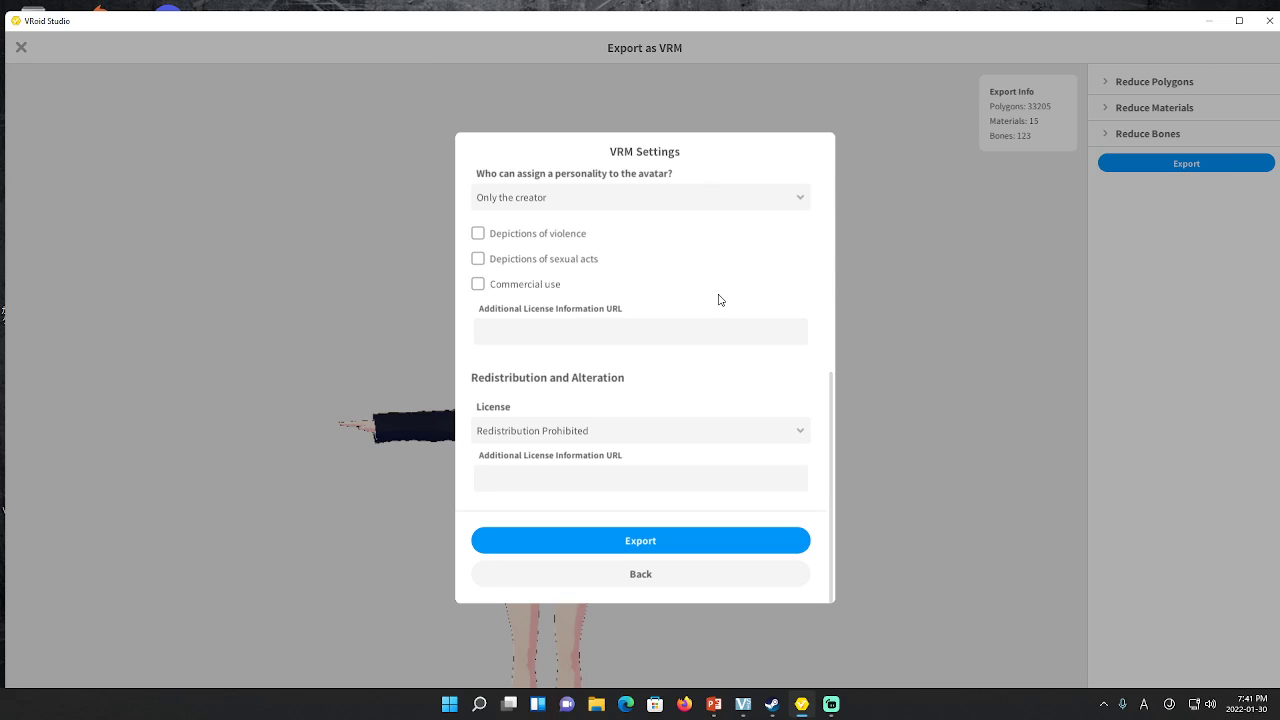
Export the avatar as 'for presentation.vrm' in Documents with the vrm file type
left_click(659, 537)
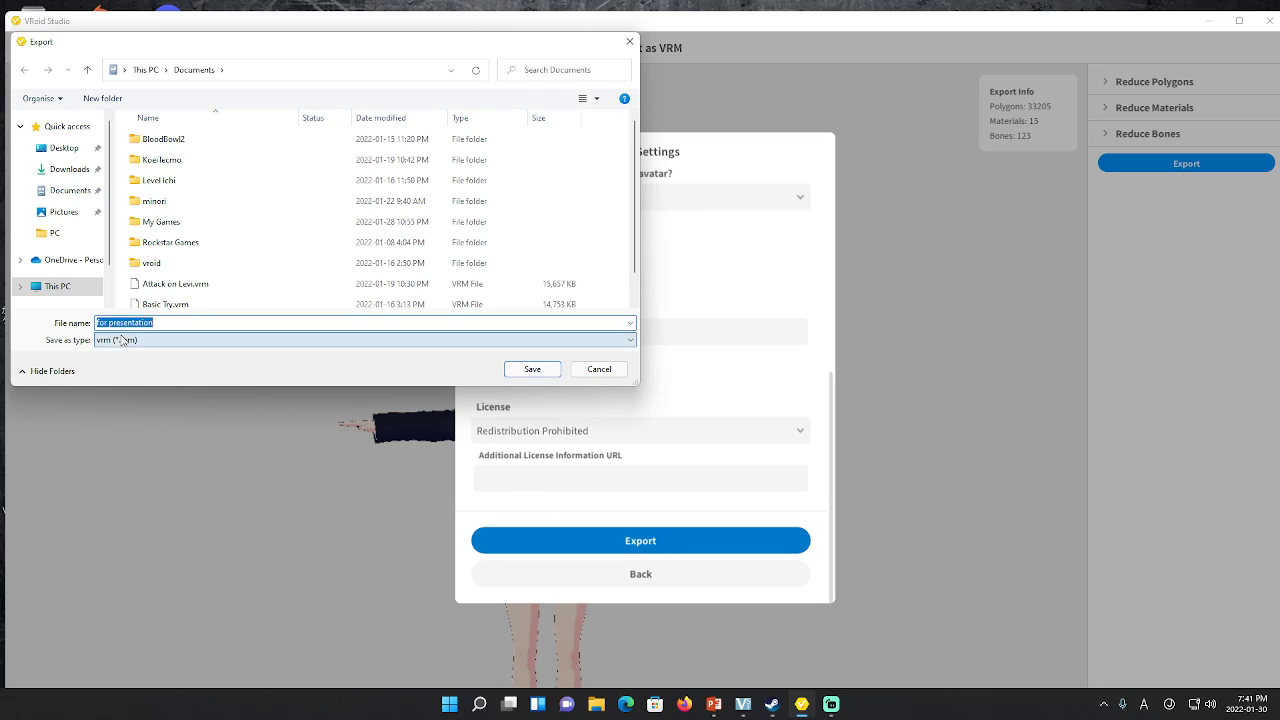
scroll(240, 255, "down", 1)
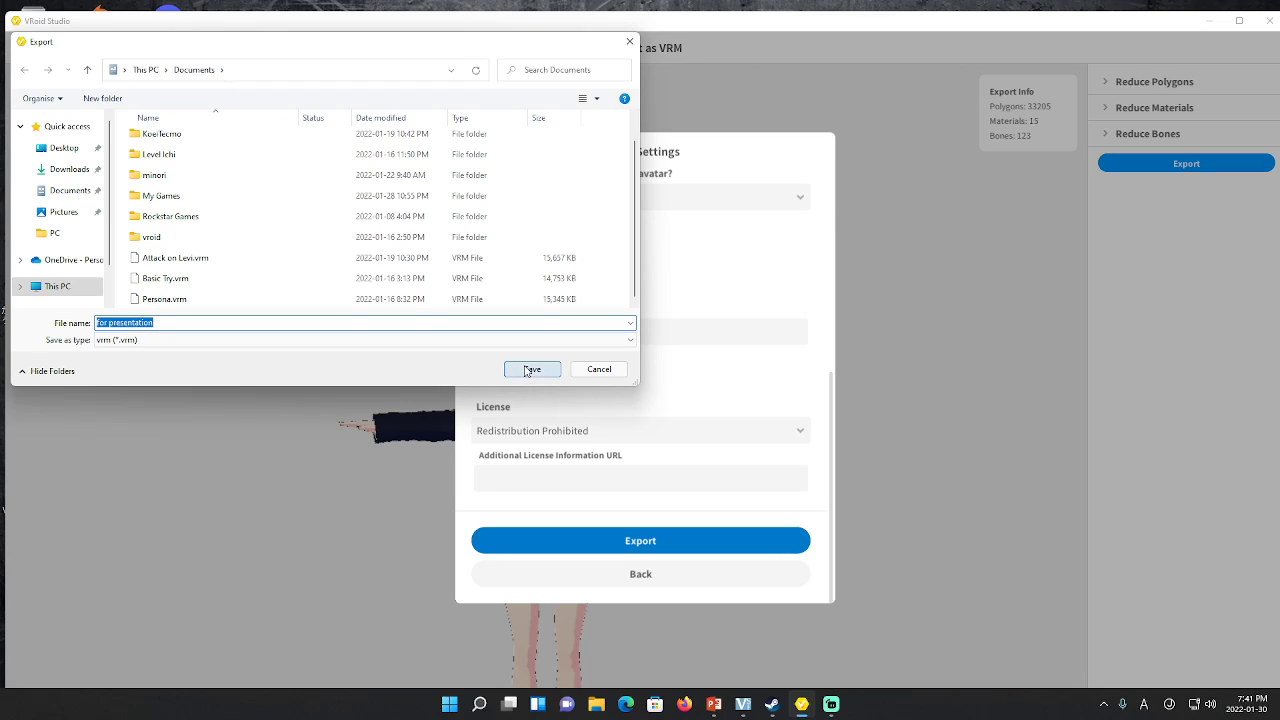
left_click(185, 341)
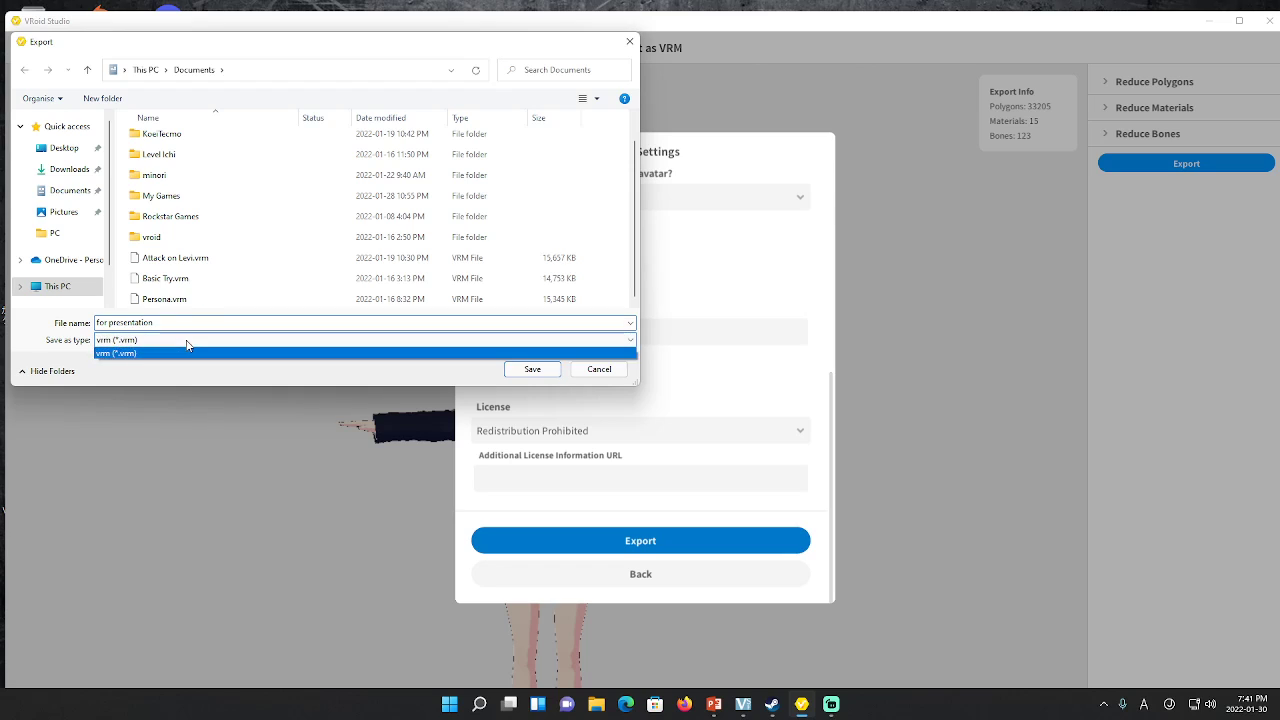
left_click(187, 350)
left_click(530, 369)
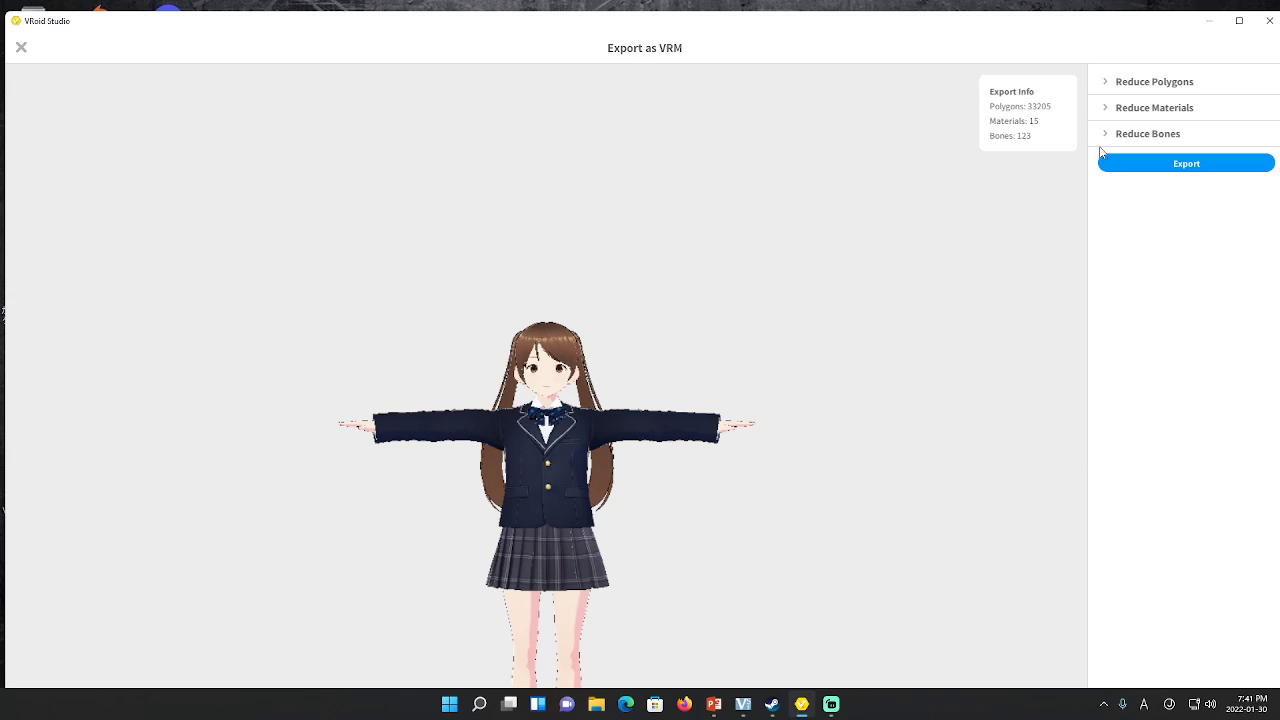
Close VRoid Studio, saving the project in Documents under a new file name
left_click(1267, 24)
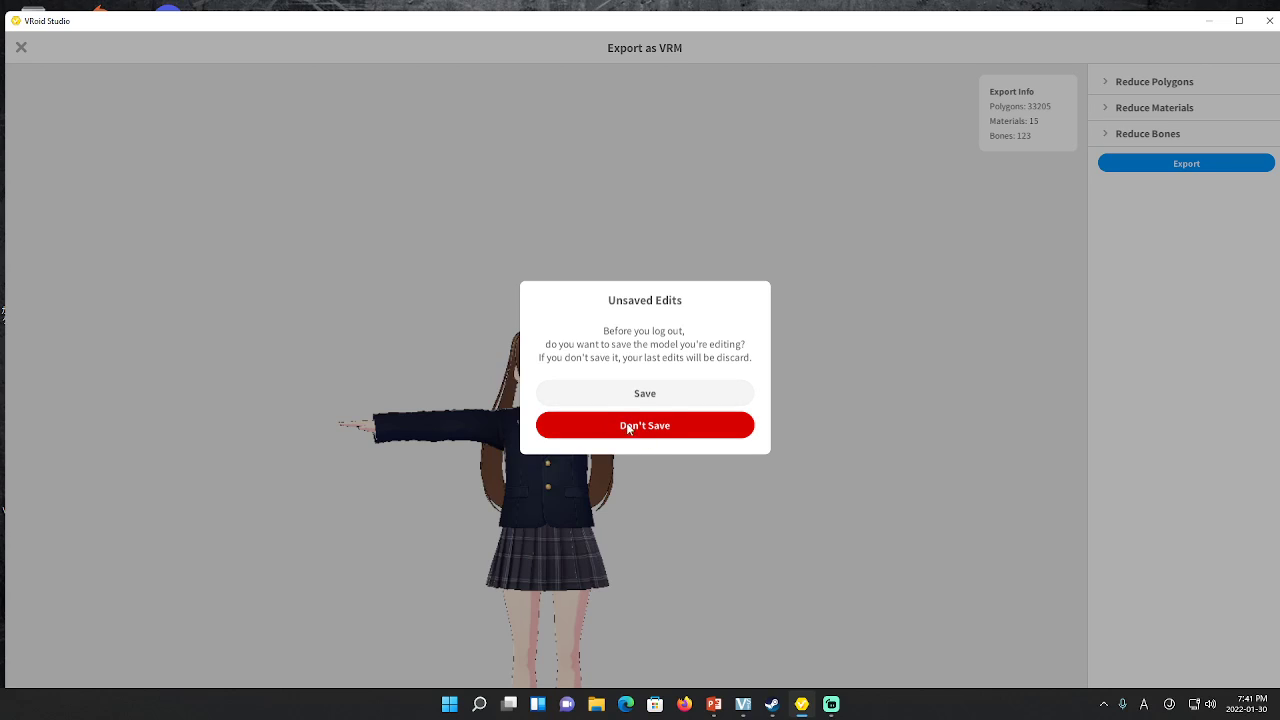
left_click(638, 396)
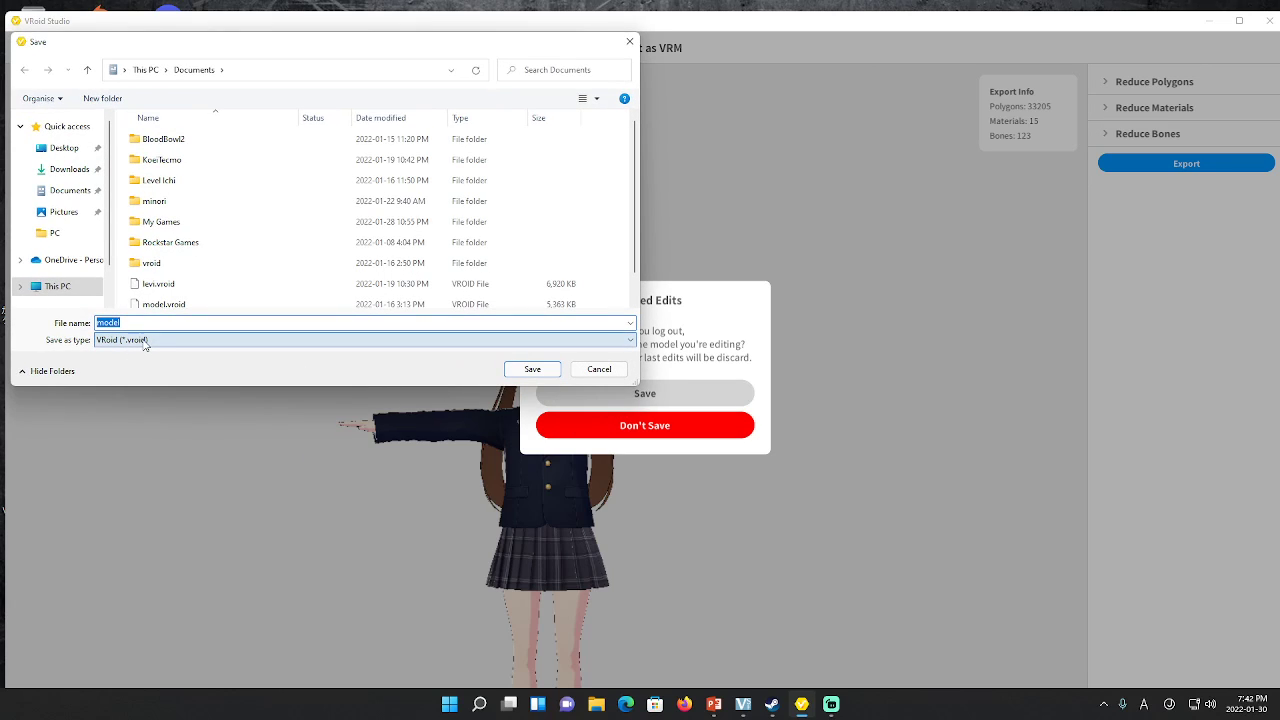
left_click(132, 324)
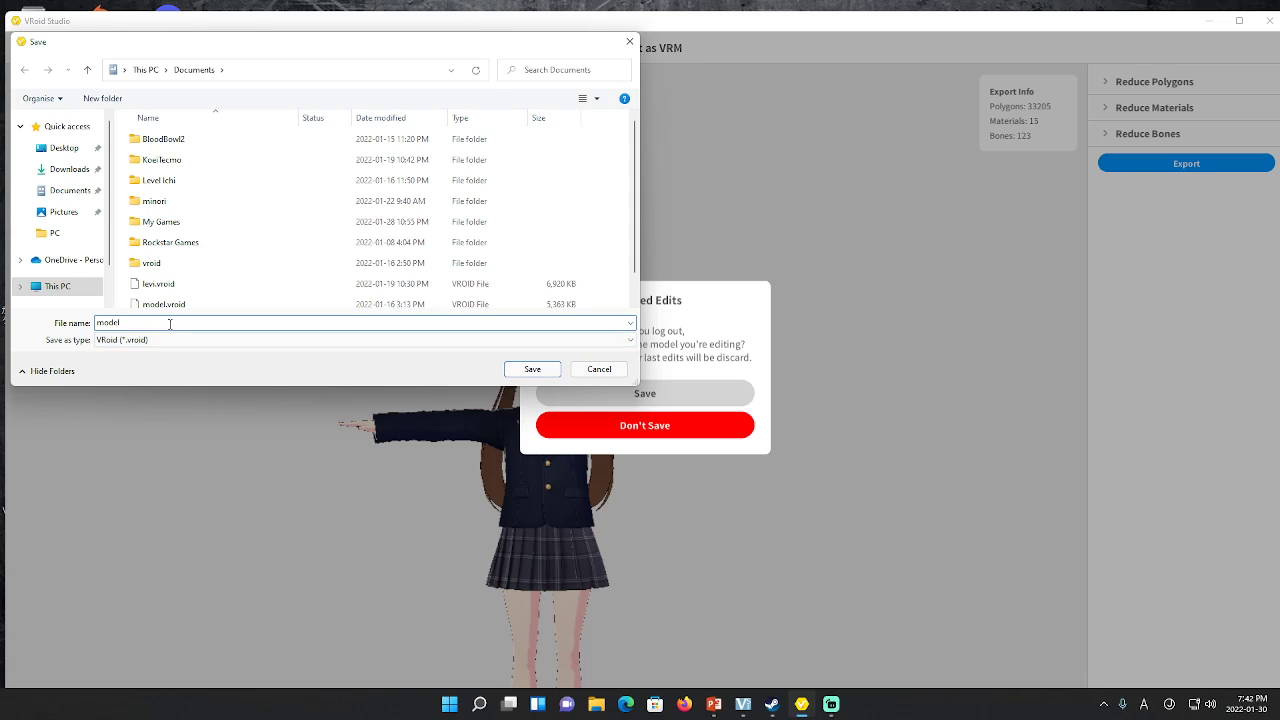
key("BackSpace")
key("BackSpace")
key("BackSpace")
key("BackSpace")
key("BackSpace")
type("p")
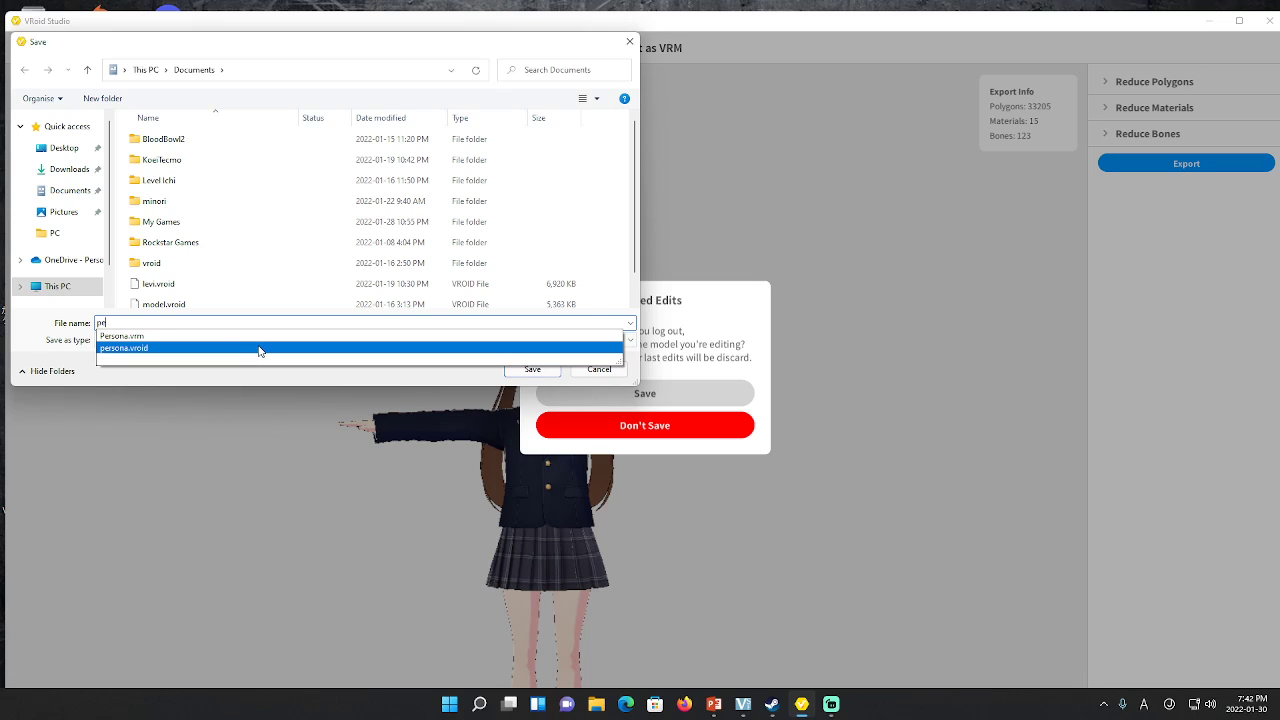
type("er")
key("BackSpace")
key("BackSpace")
type("resentation")
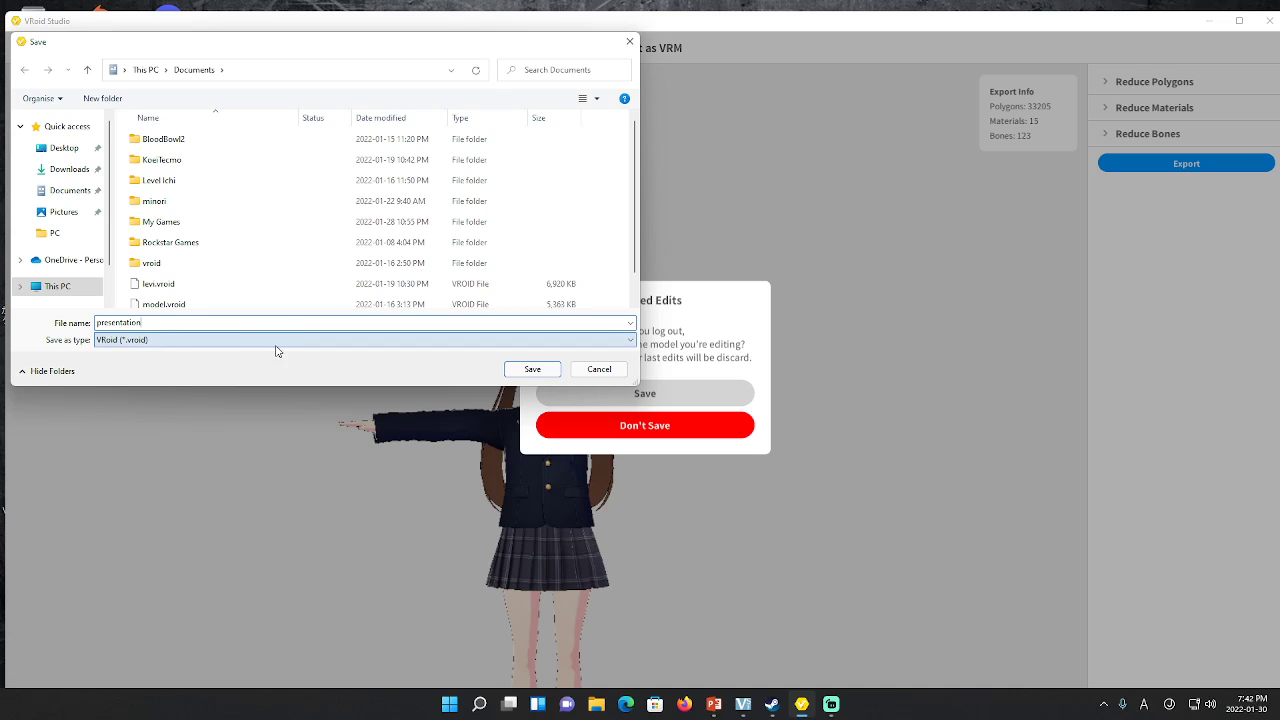
left_click(522, 368)
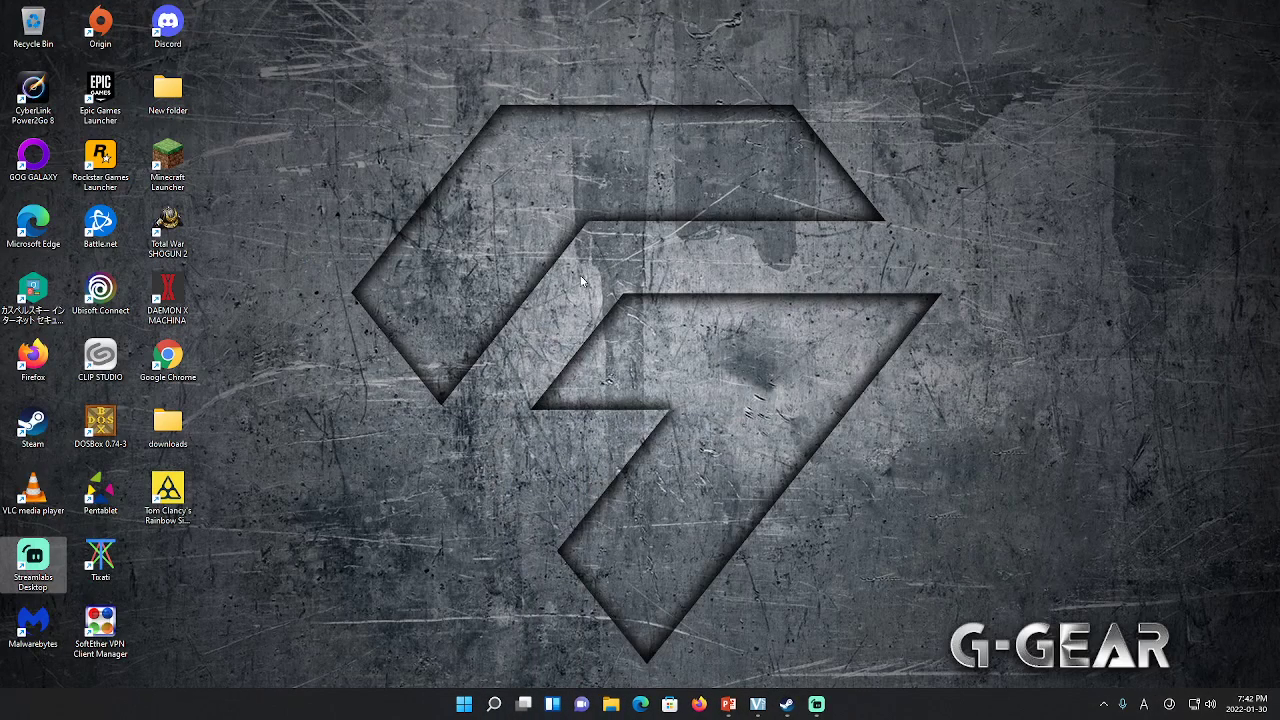
Close Steam from its taskbar thumbnail, leaving VSeeFace, Streamlabs and PowerPoint running
mouse_move(809, 697)
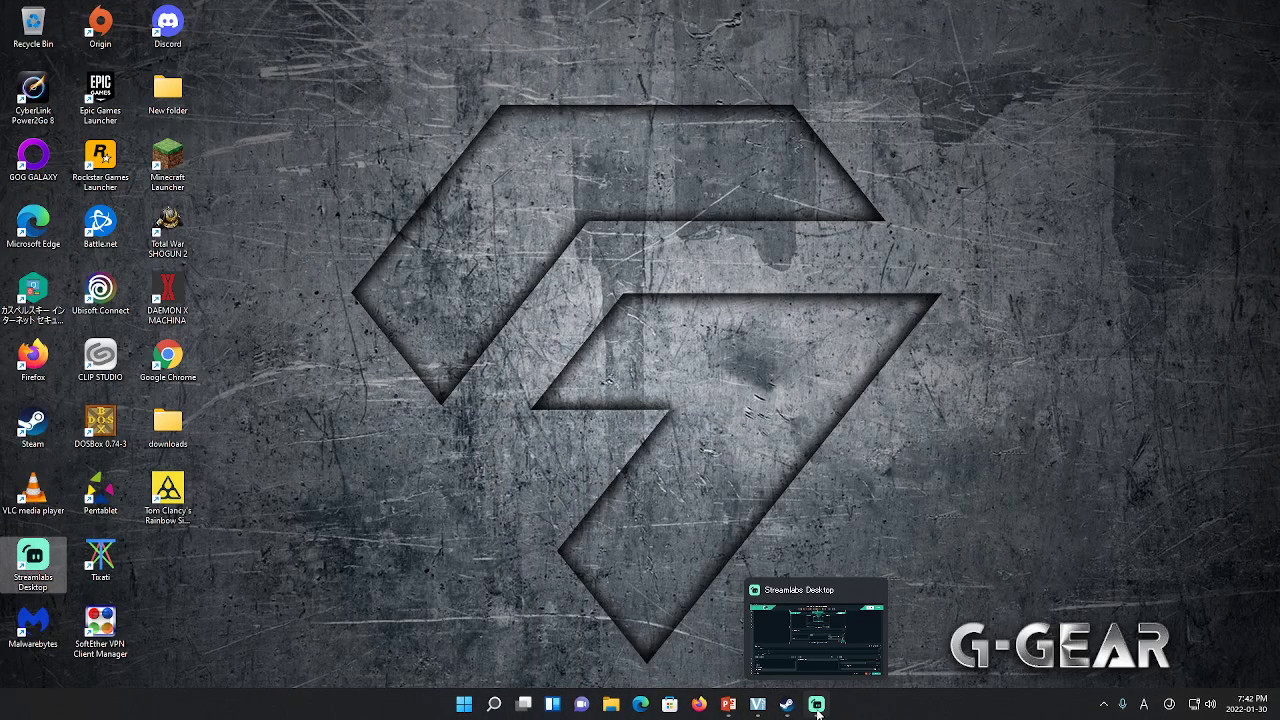
mouse_move(726, 707)
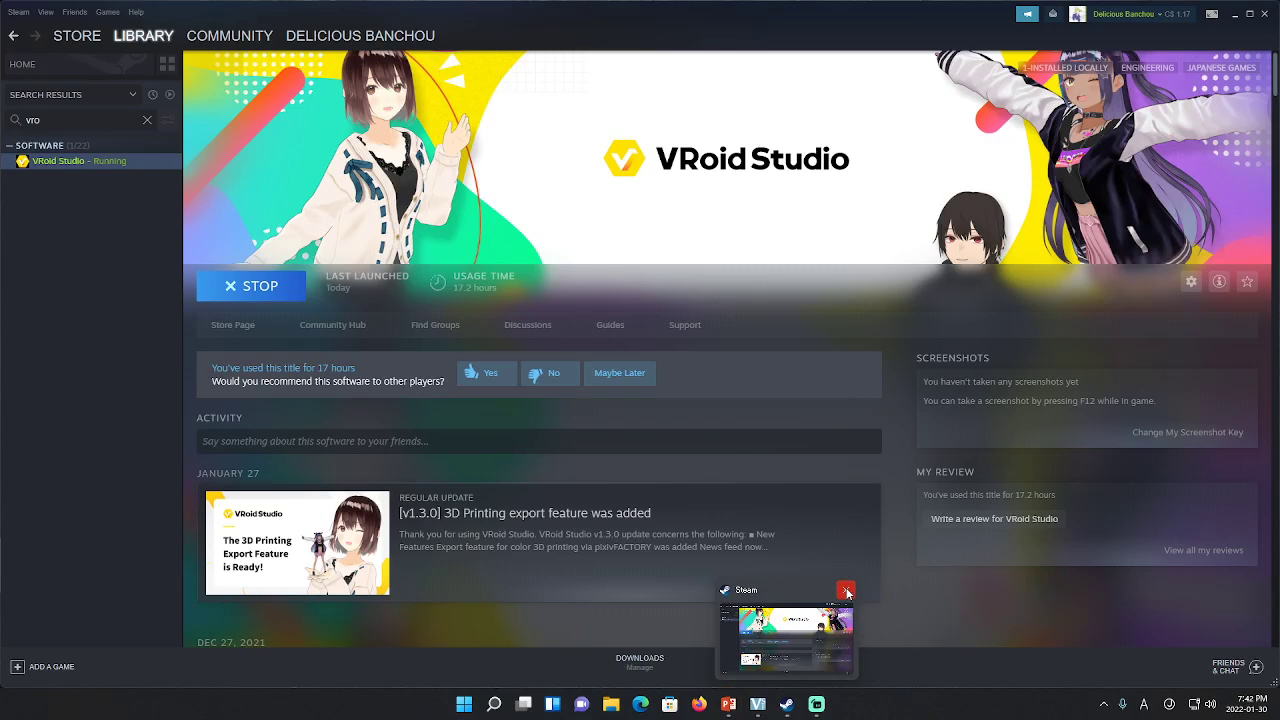
left_click(847, 592)
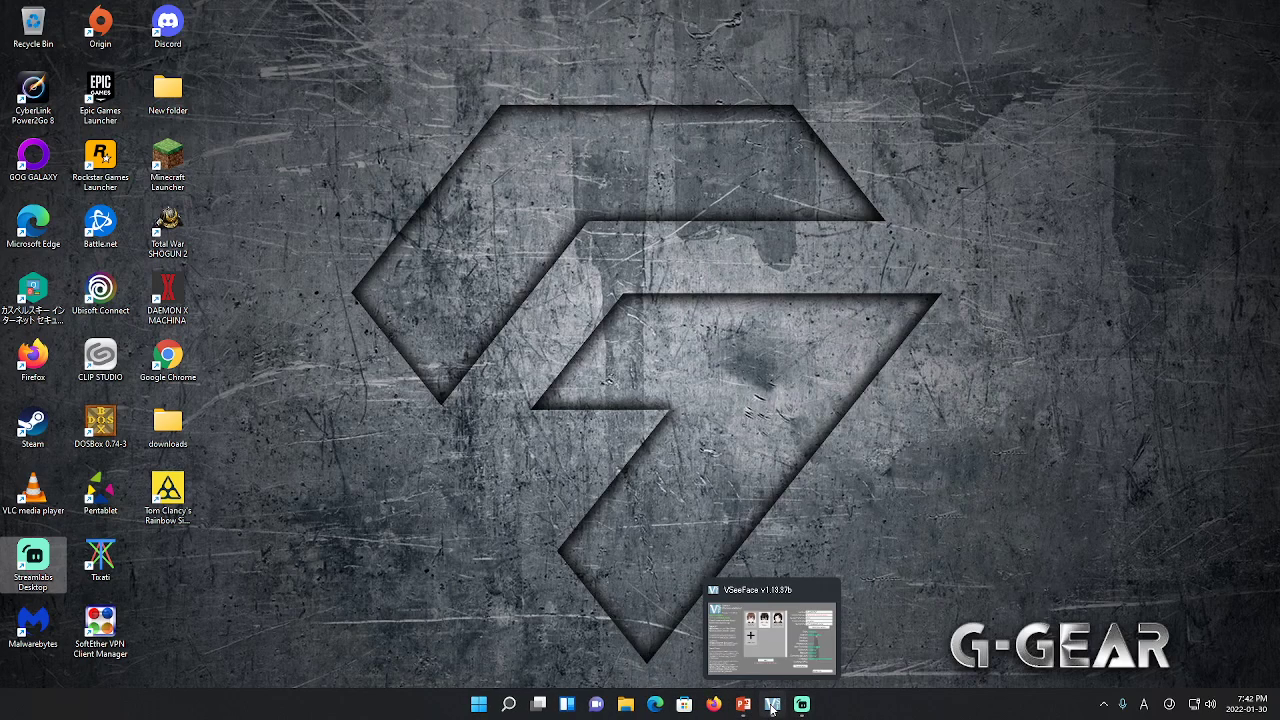
Load the 'for presentation.vrm' avatar in VSeeFace and start it with face tracking
left_click(772, 704)
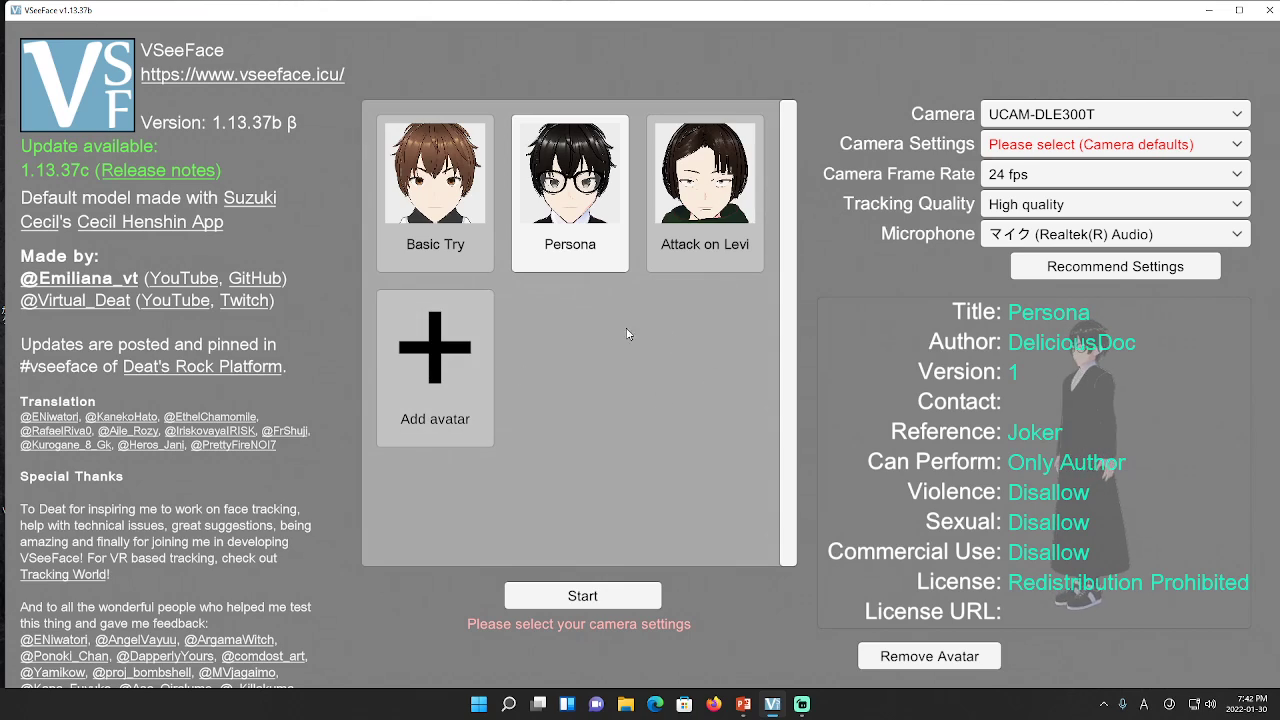
left_click(437, 364)
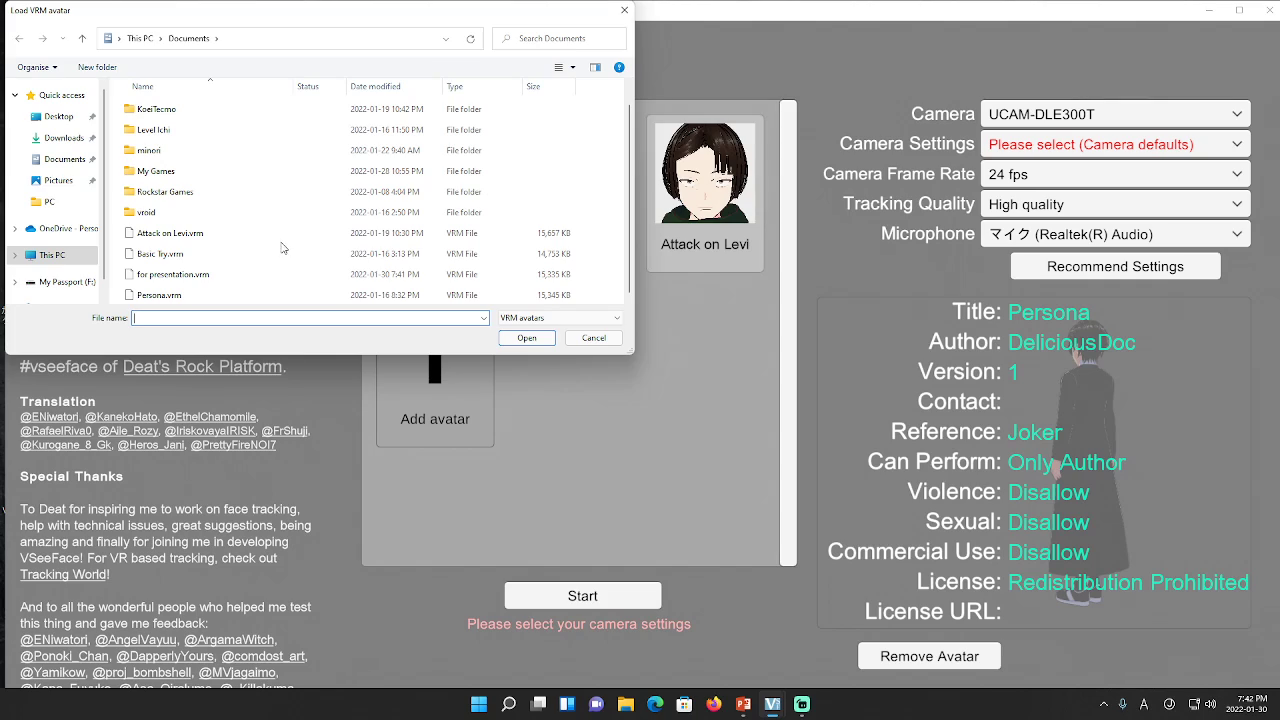
left_click(173, 280)
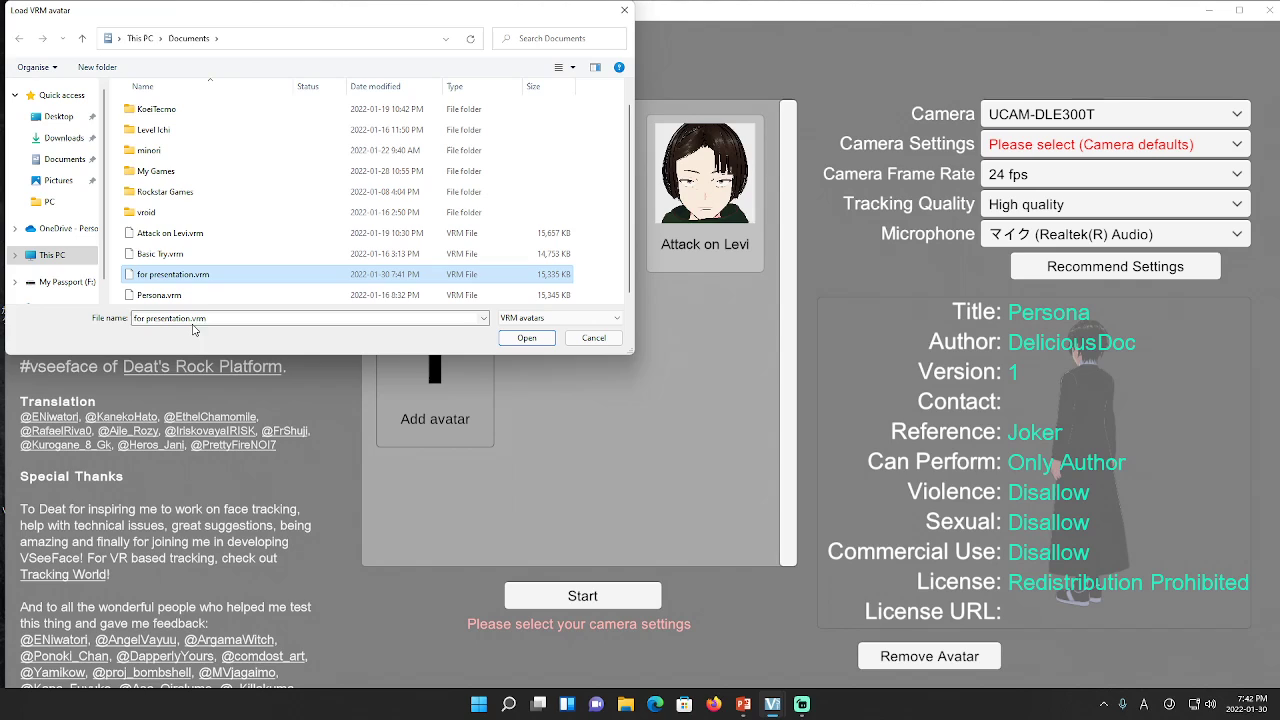
left_click(527, 338)
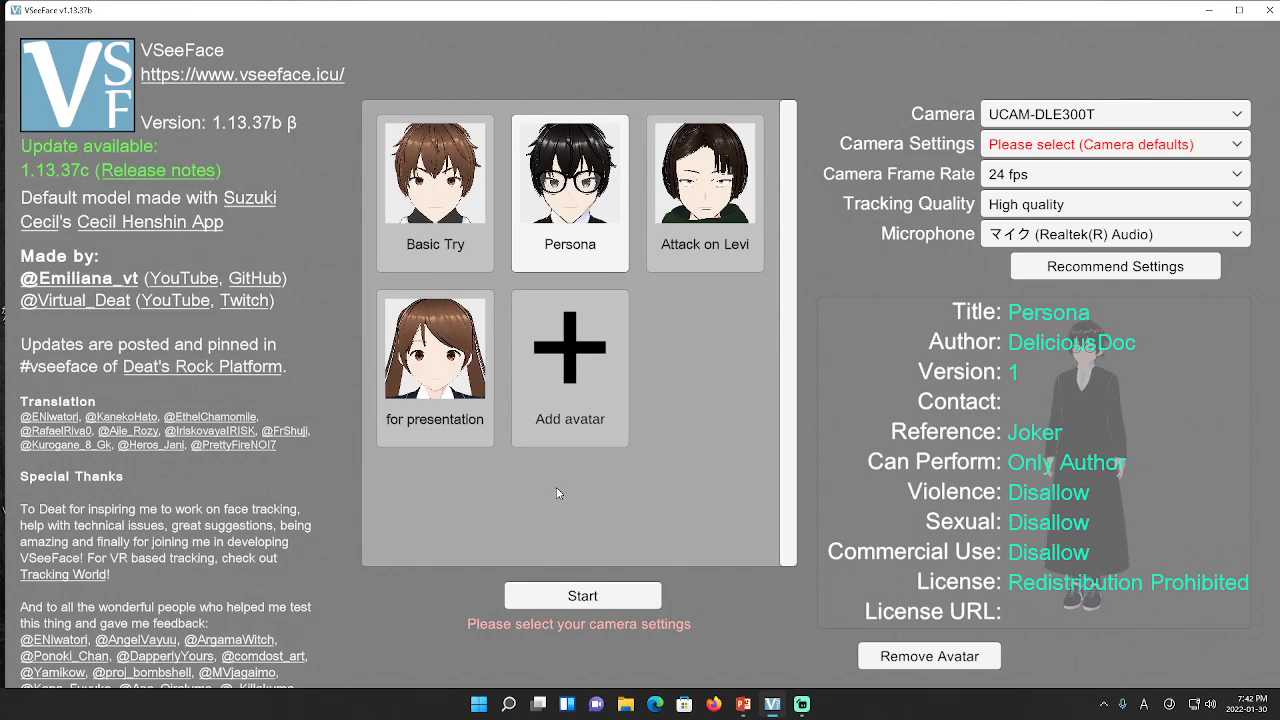
left_click(461, 413)
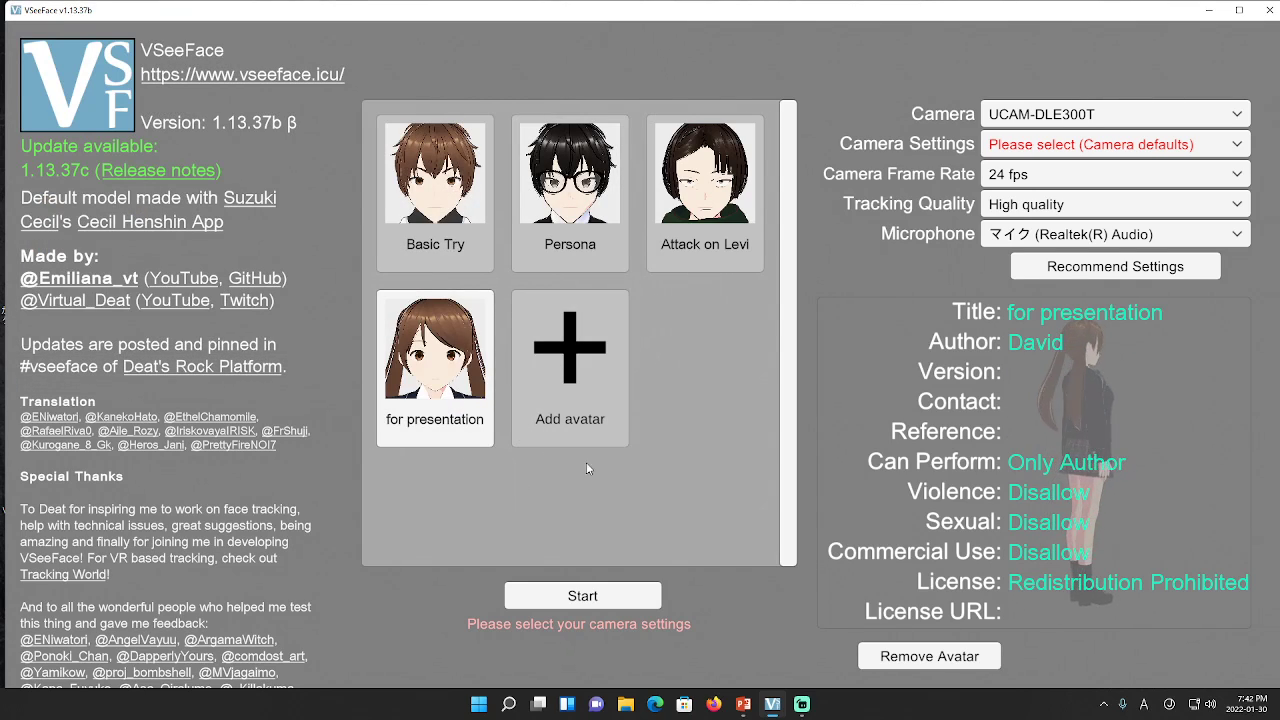
left_click(601, 597)
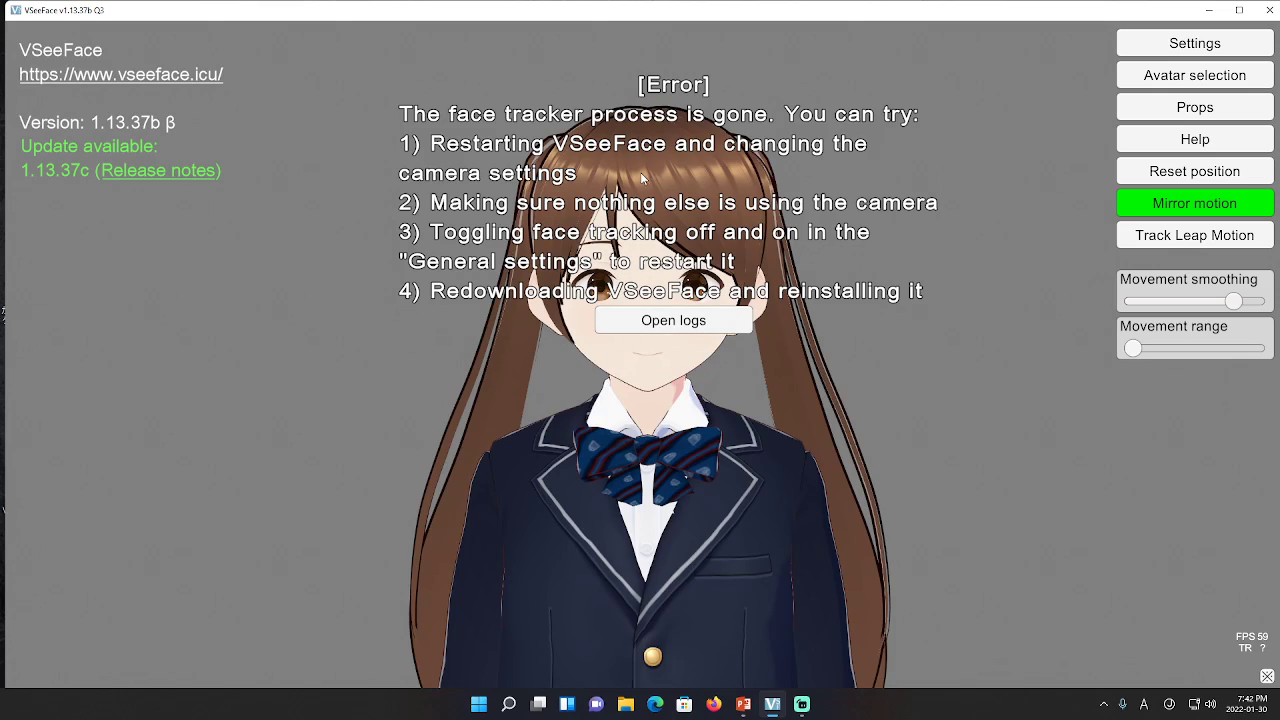
left_click(806, 705)
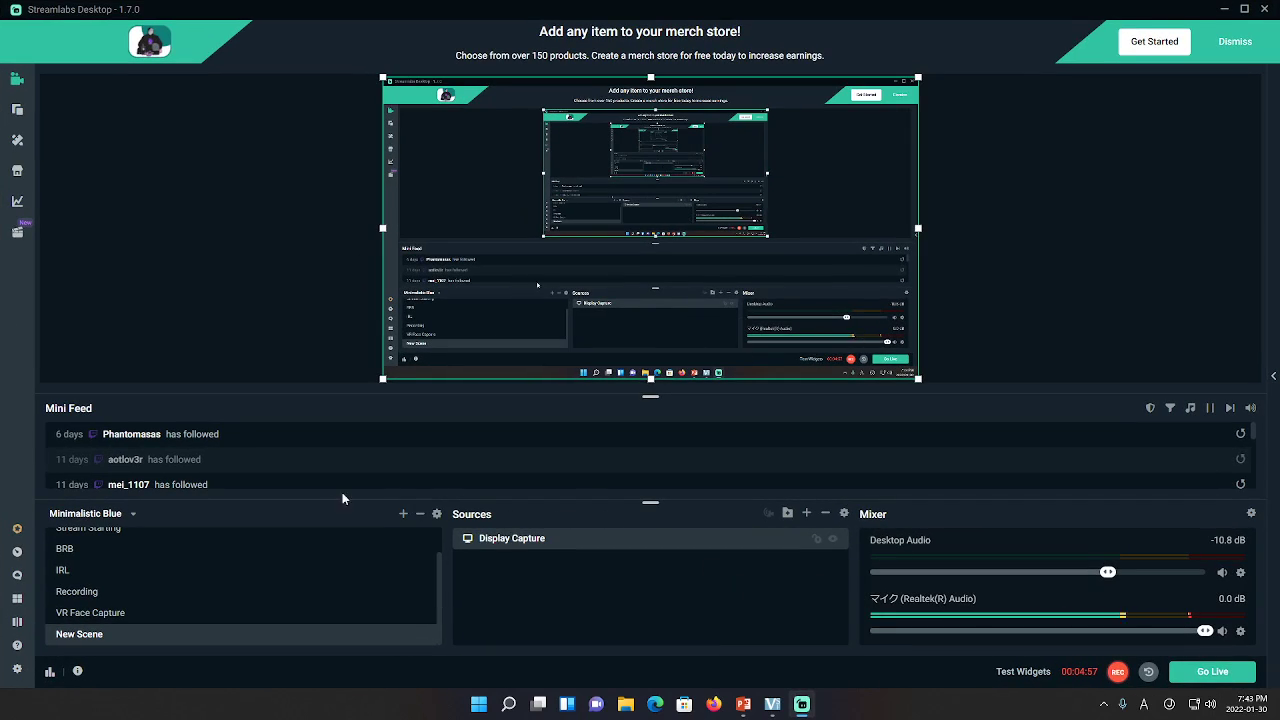
scroll(217, 600, "up", 2)
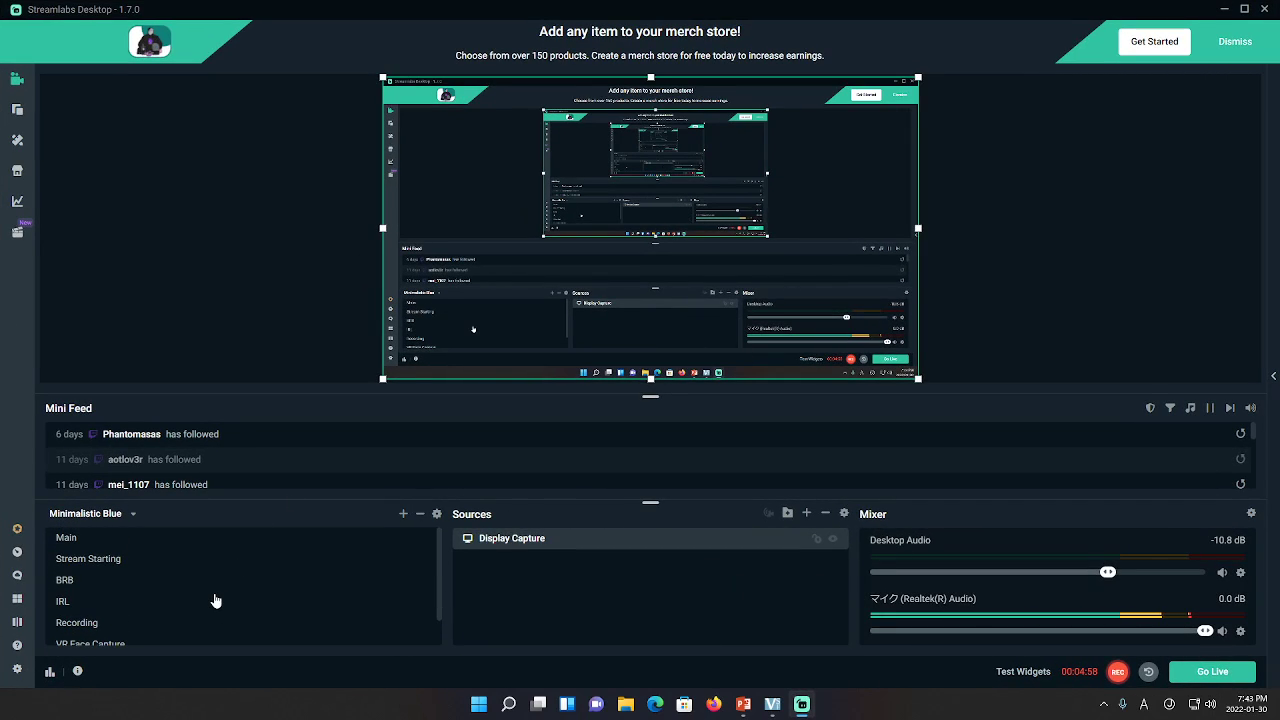
left_click(114, 542)
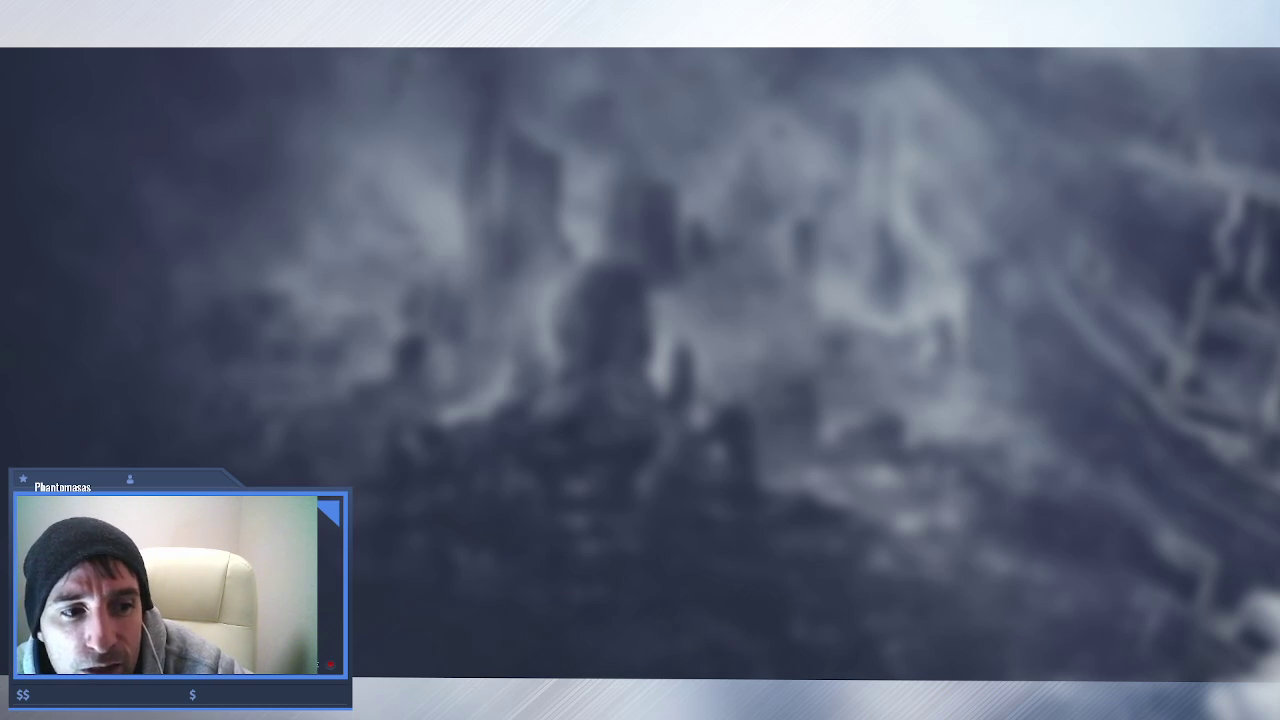
left_click(189, 636)
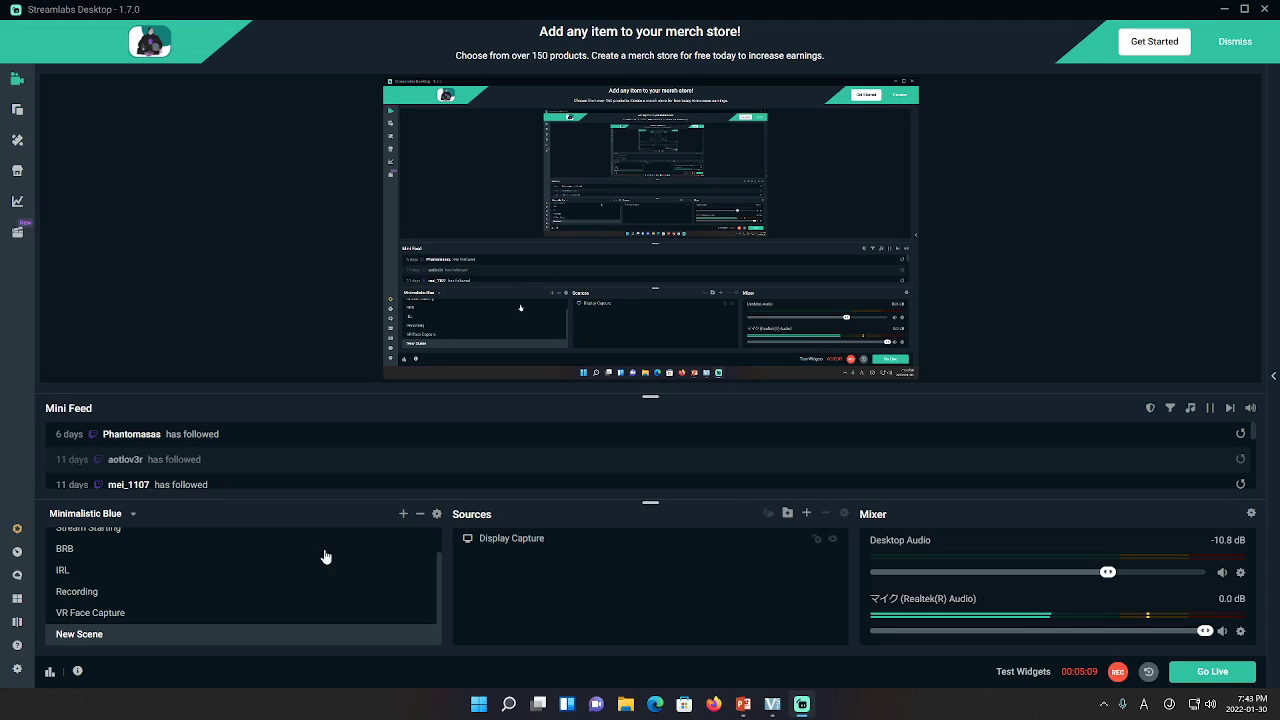
scroll(237, 569, "up", 1)
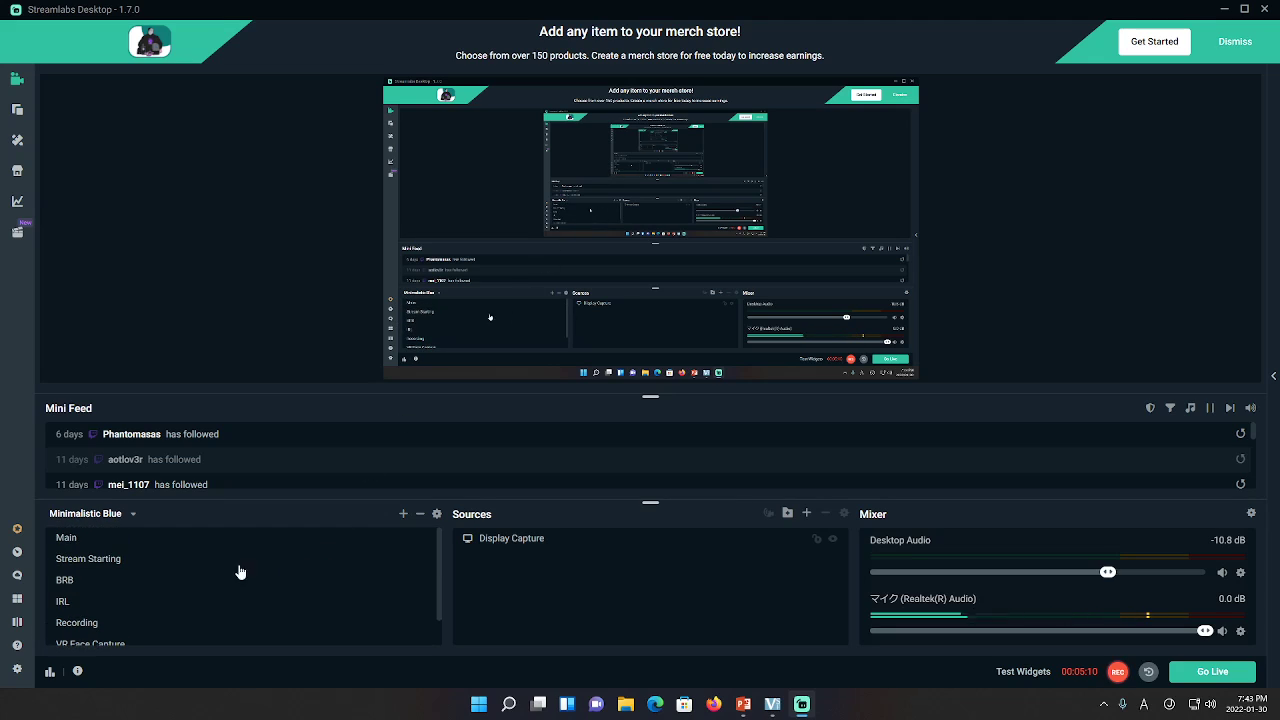
left_click(67, 538)
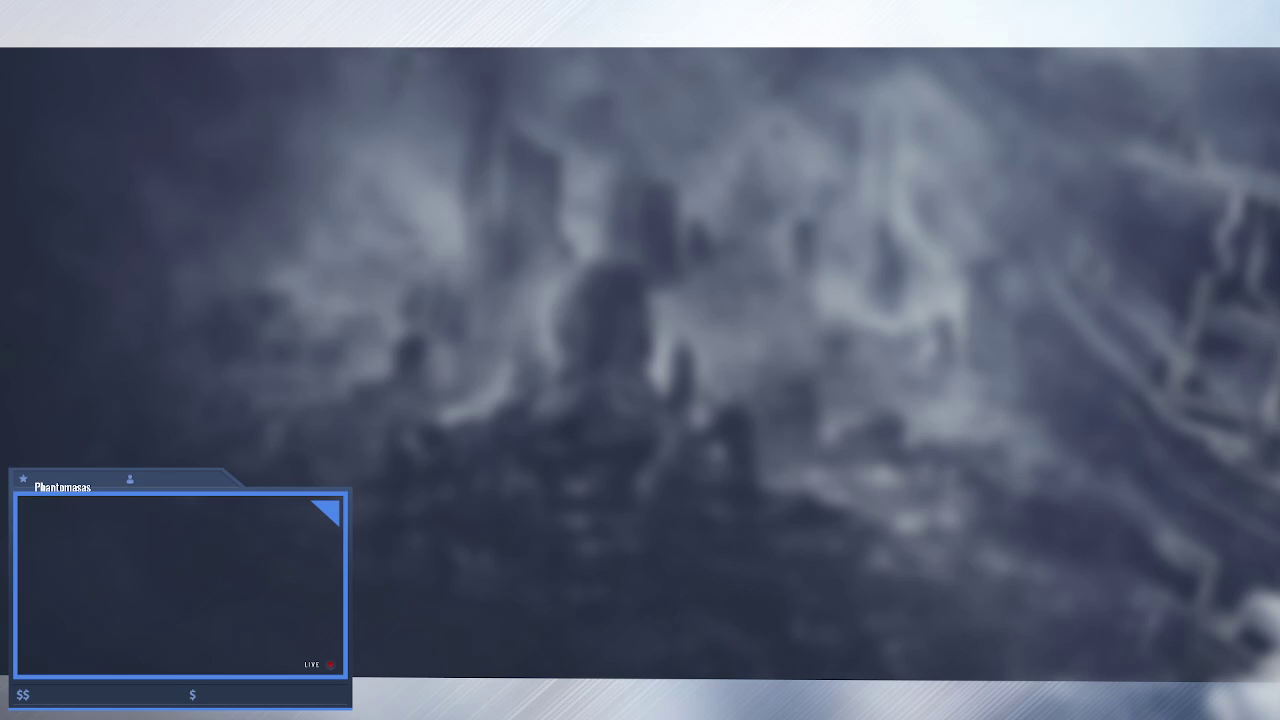
left_click(157, 637)
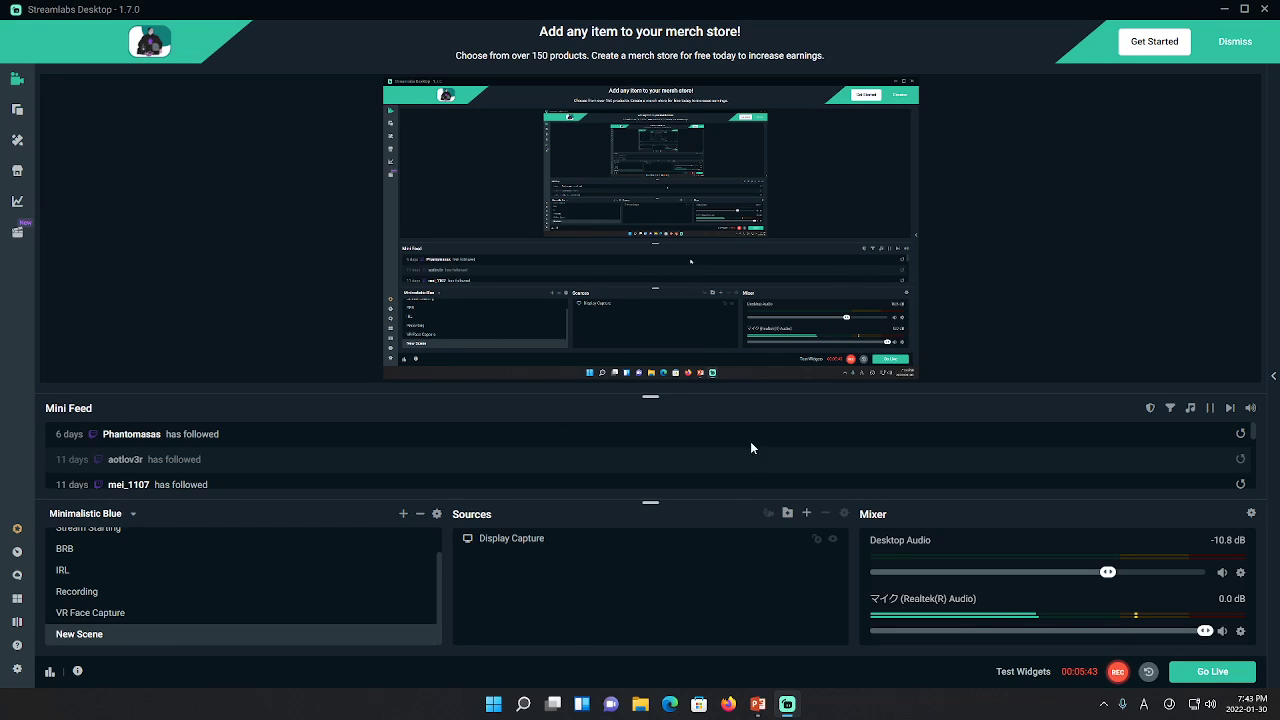
Search for 'vsee' in Windows Search and launch VSeeFace.exe
left_click(523, 704)
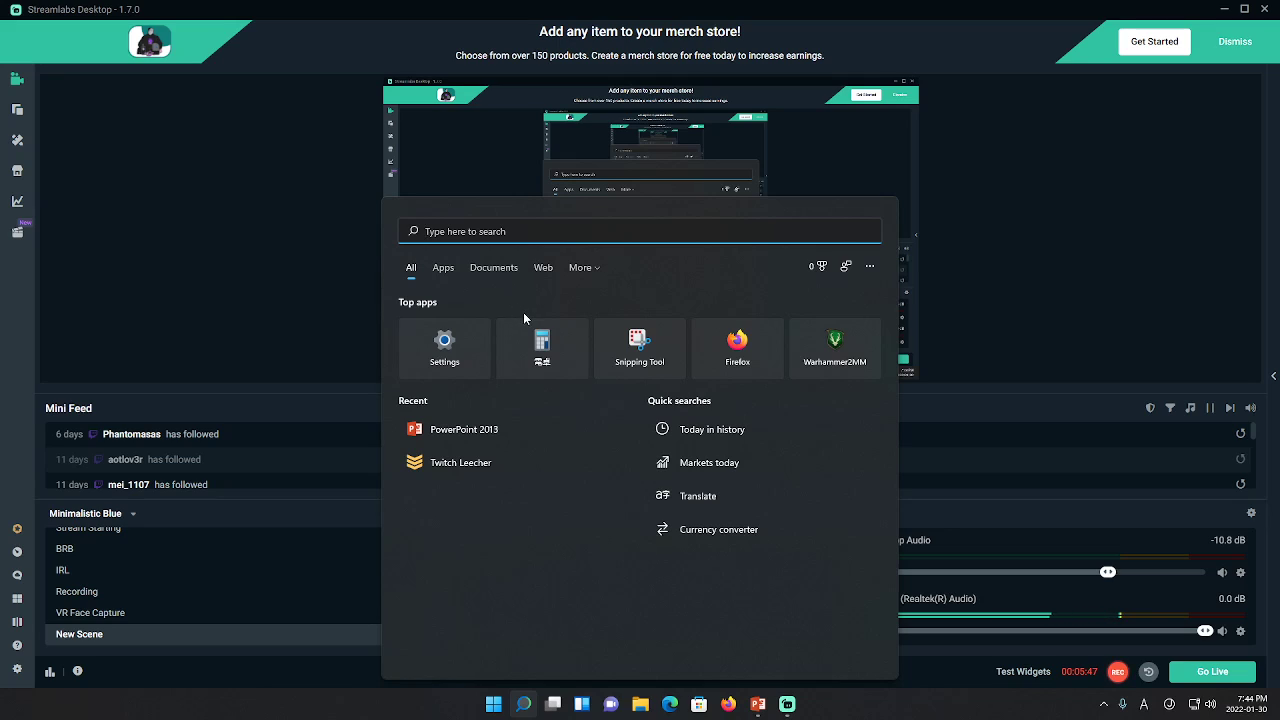
type("vseeFace.exe")
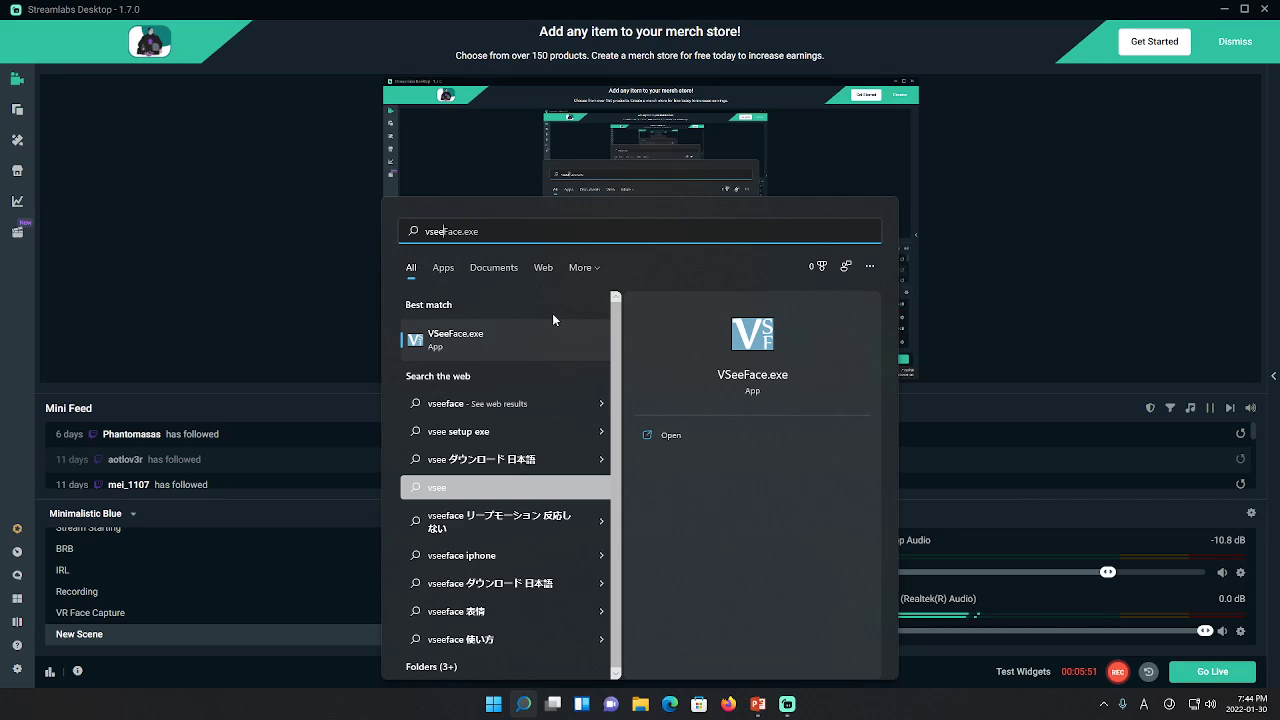
key("Return")
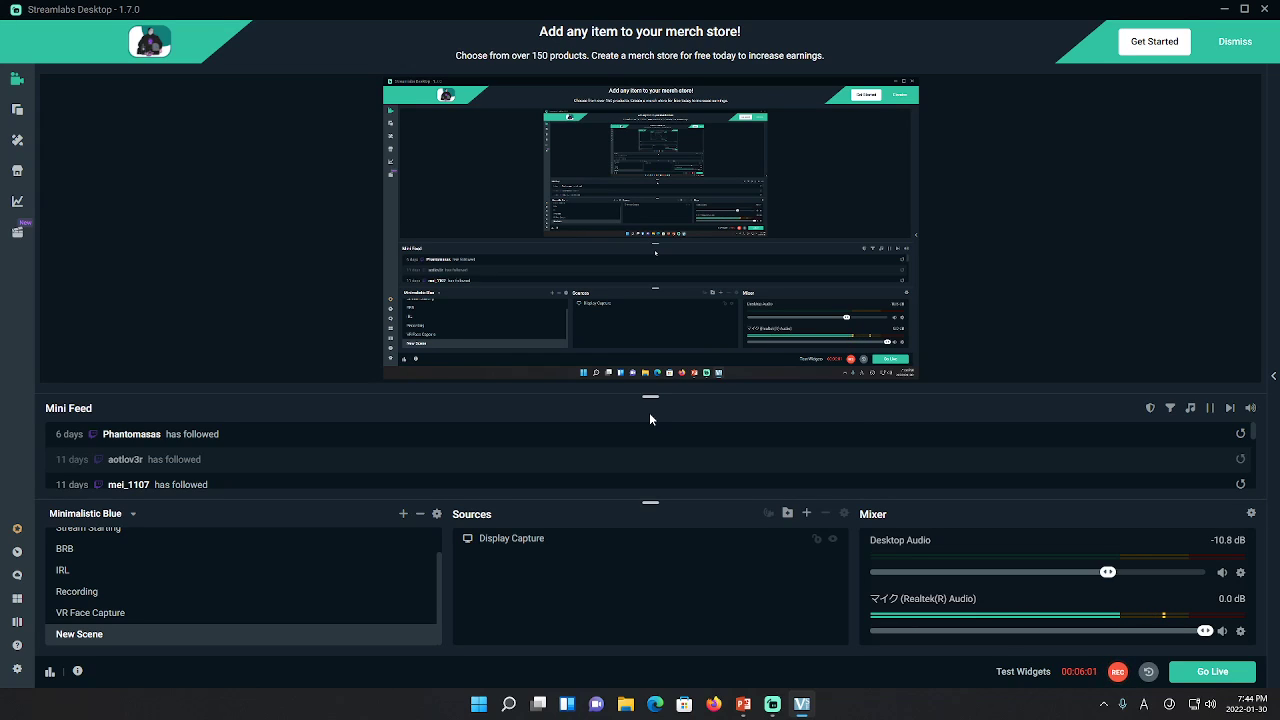
Start the 'for presentation' avatar, allow webcam access in Kaspersky, and hide the webcam notification
key("alt+Tab")
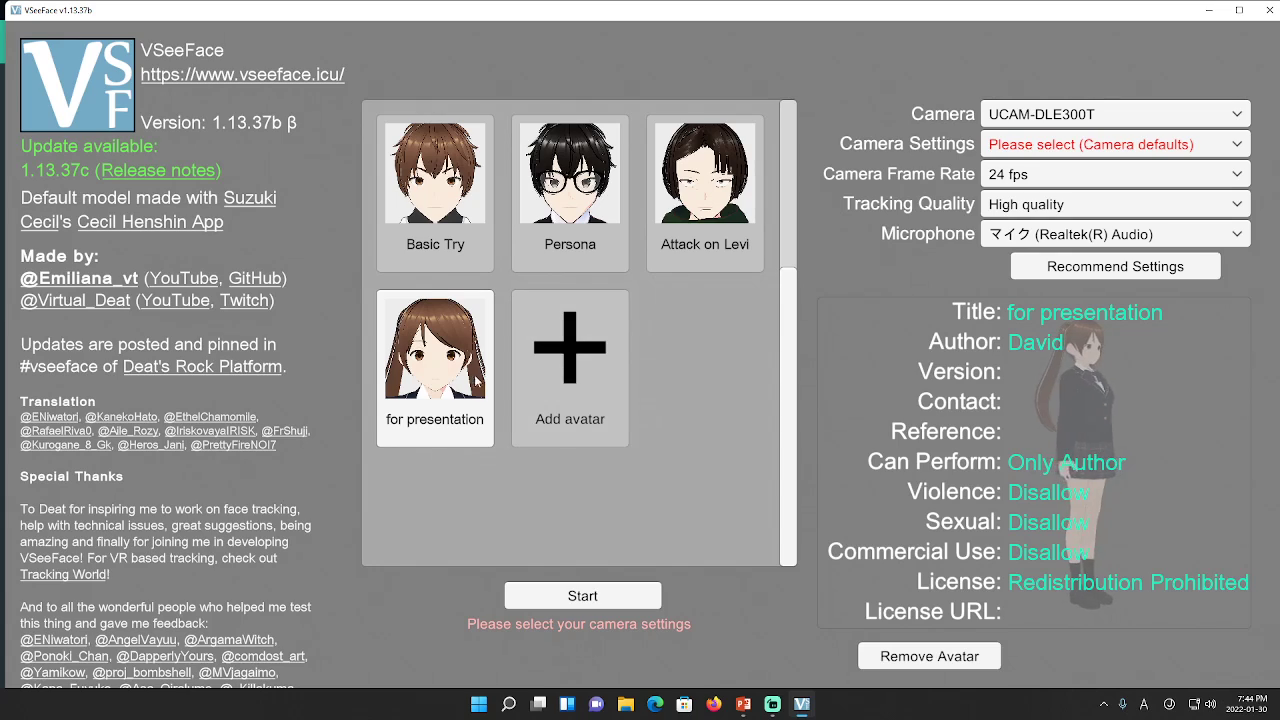
left_click(595, 598)
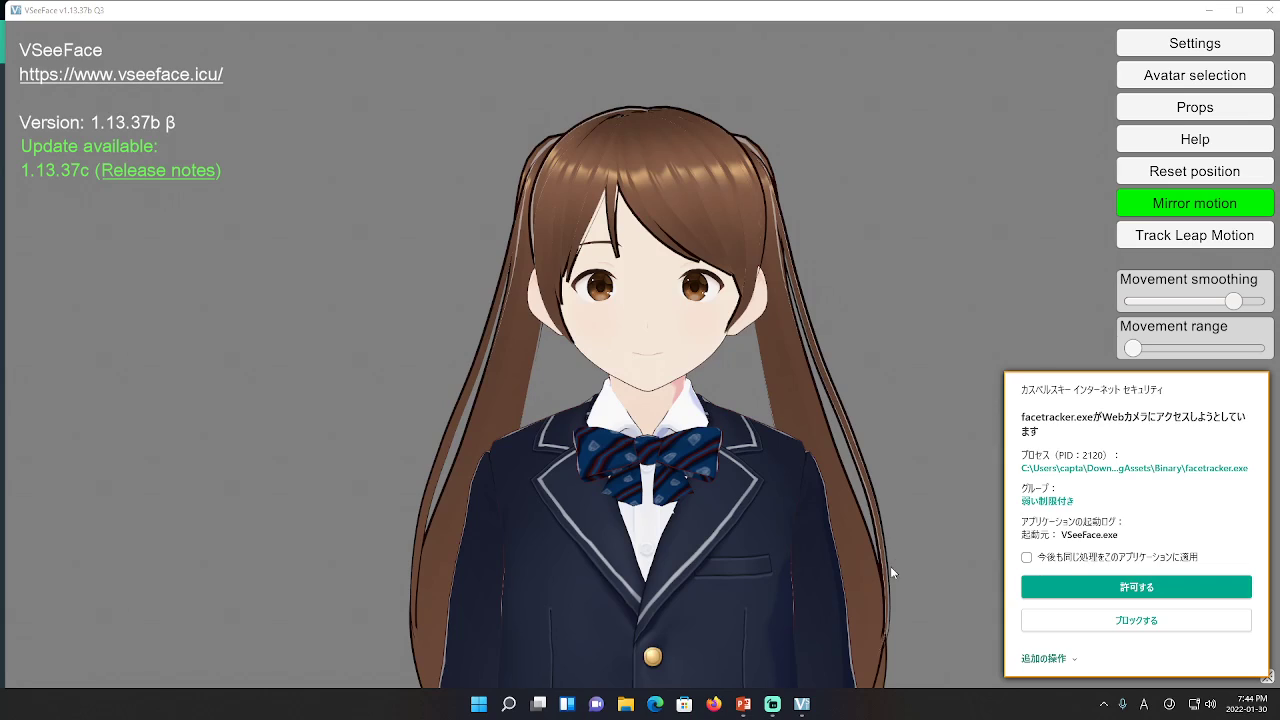
left_click(1110, 589)
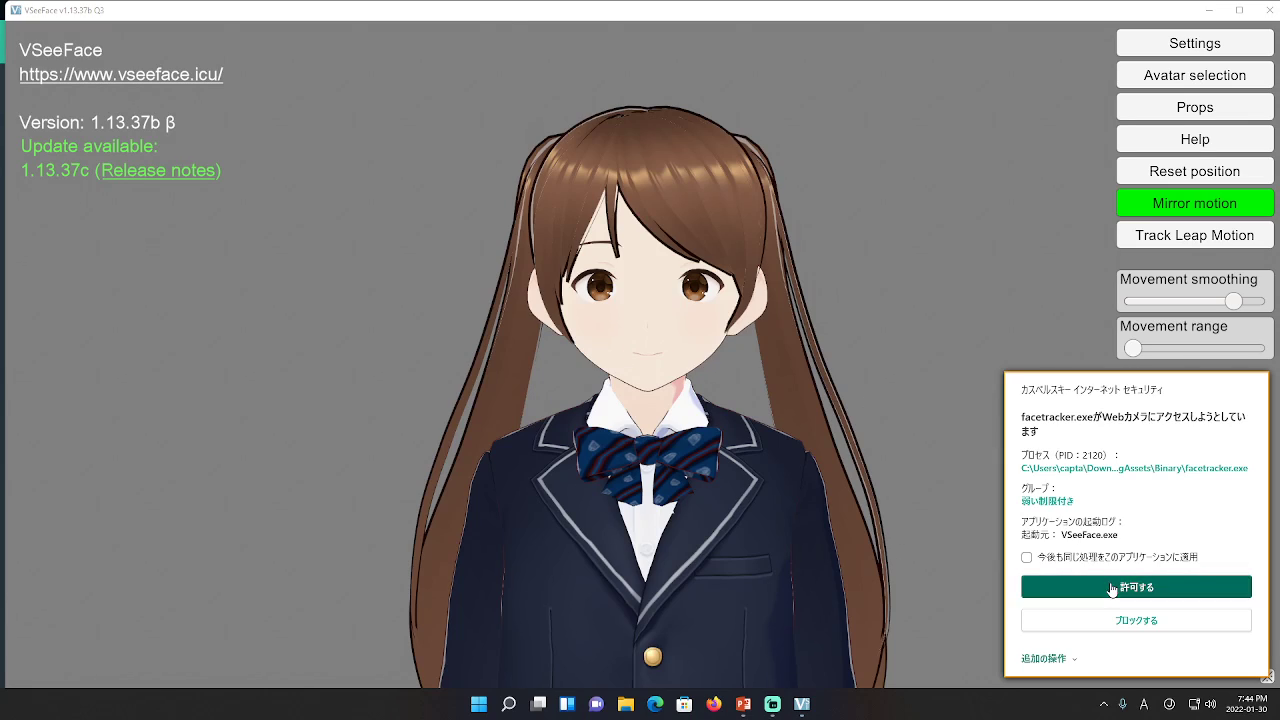
left_click(740, 32)
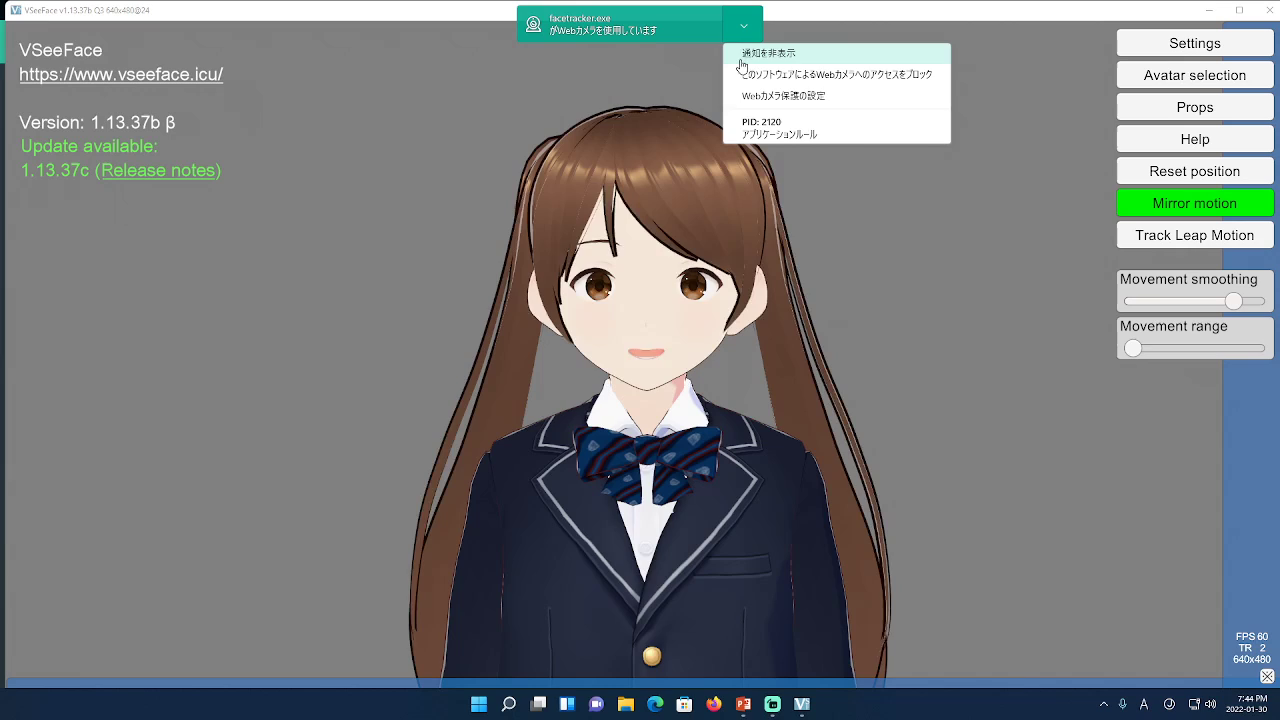
left_click(758, 56)
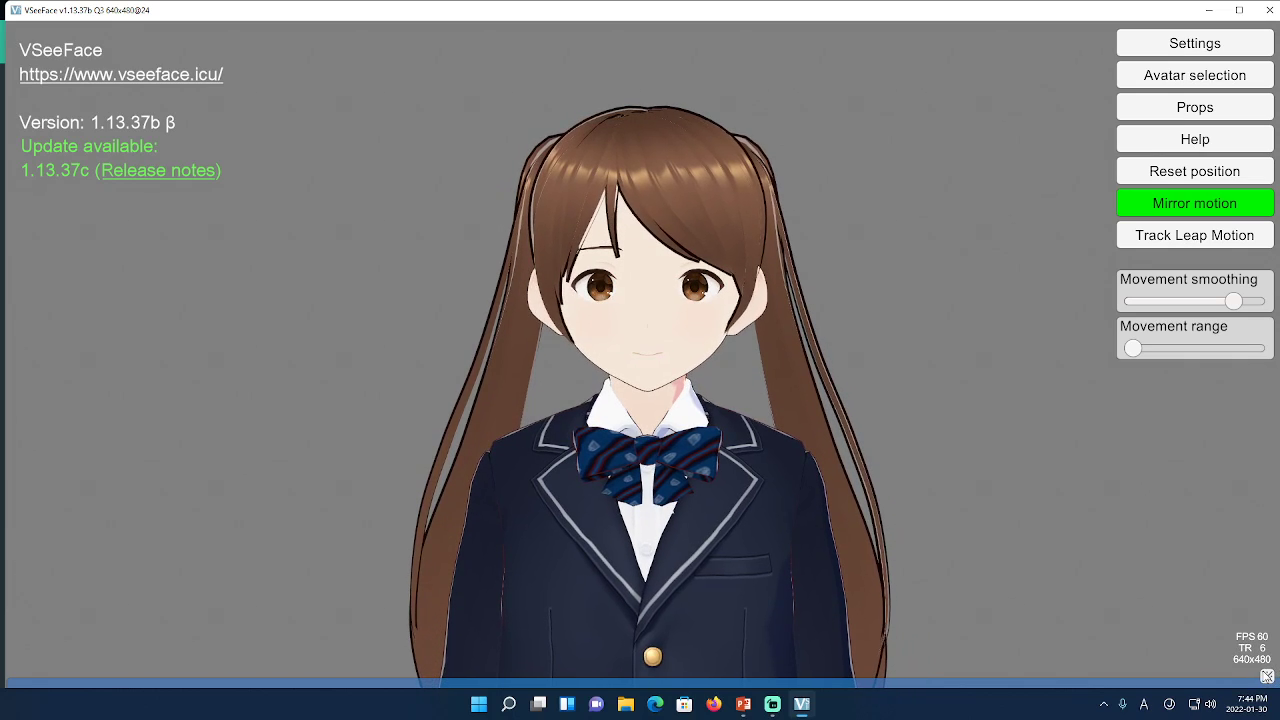
Hide the VSeeFace interface so the avatar shows on a transparent background
left_click(1267, 677)
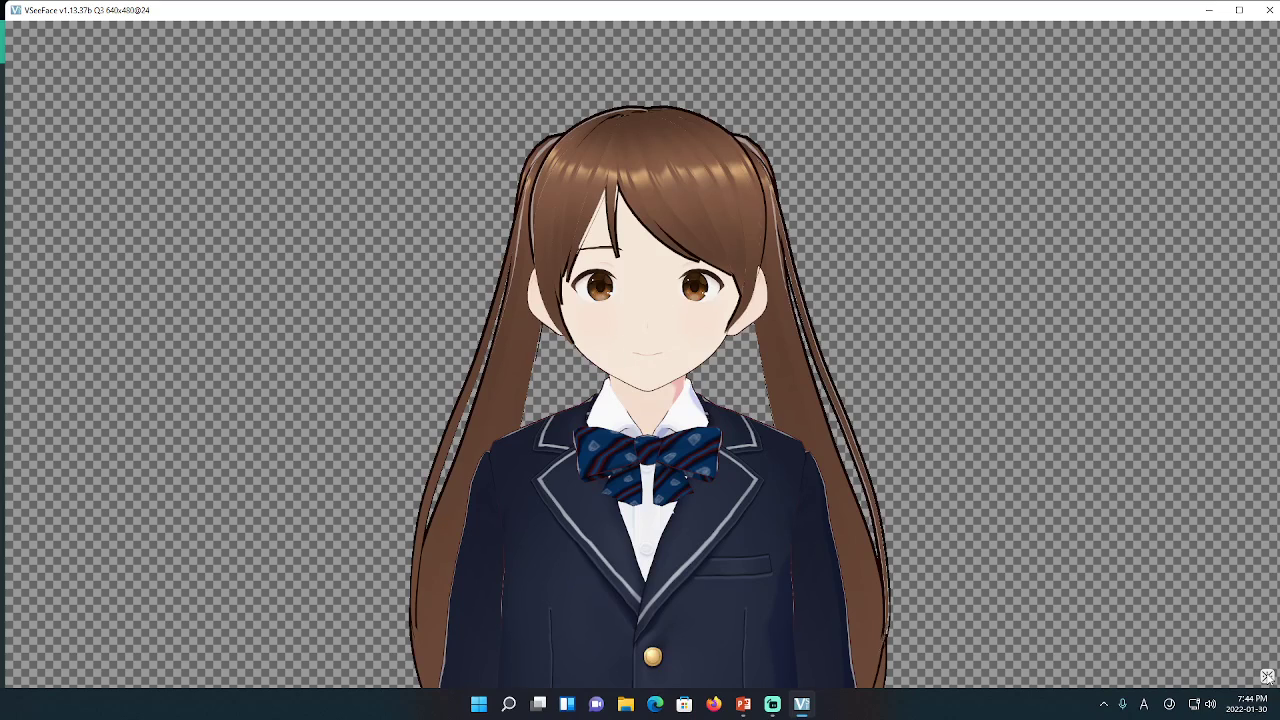
left_click(1267, 677)
left_click(1267, 677)
left_click(1267, 677)
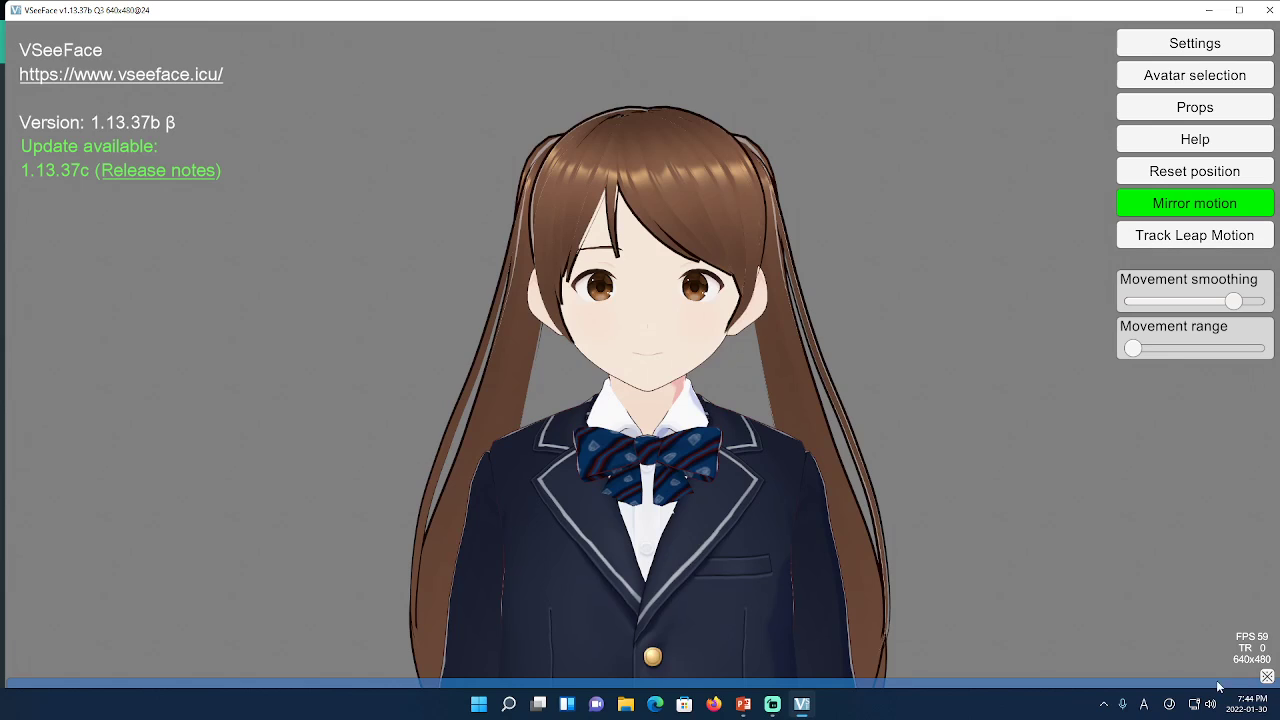
left_click(1267, 677)
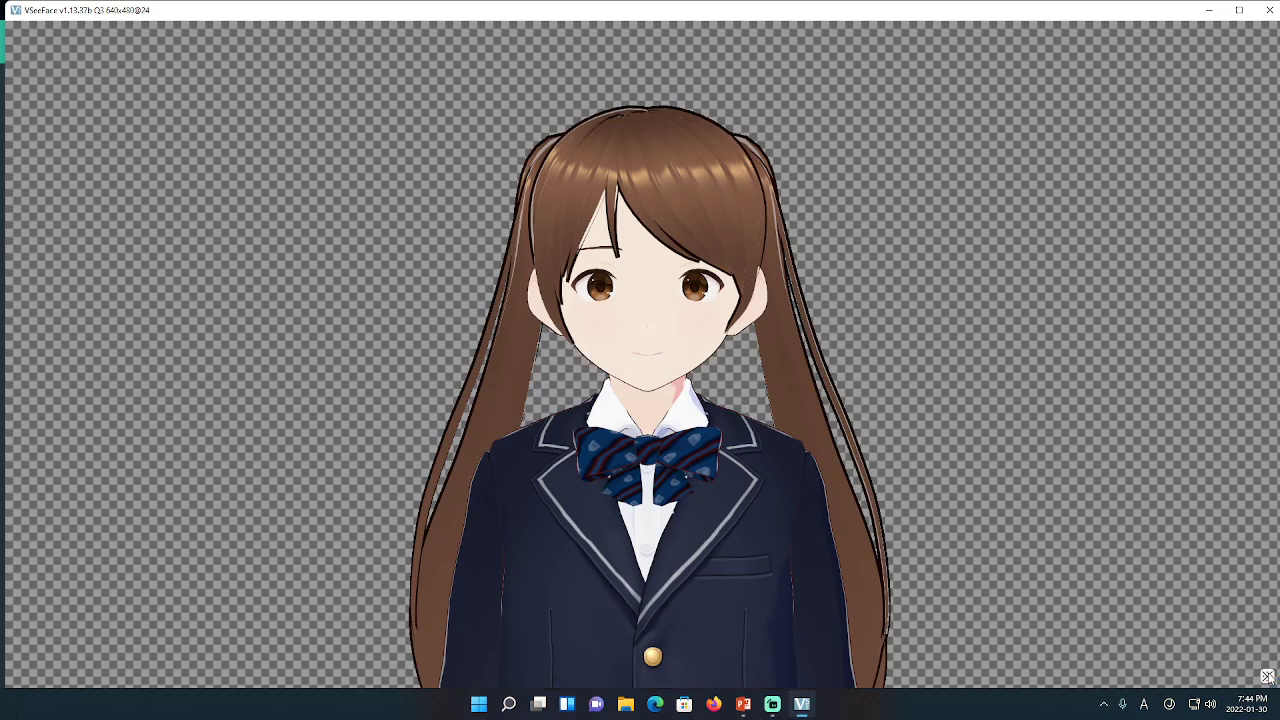
mouse_move(768, 708)
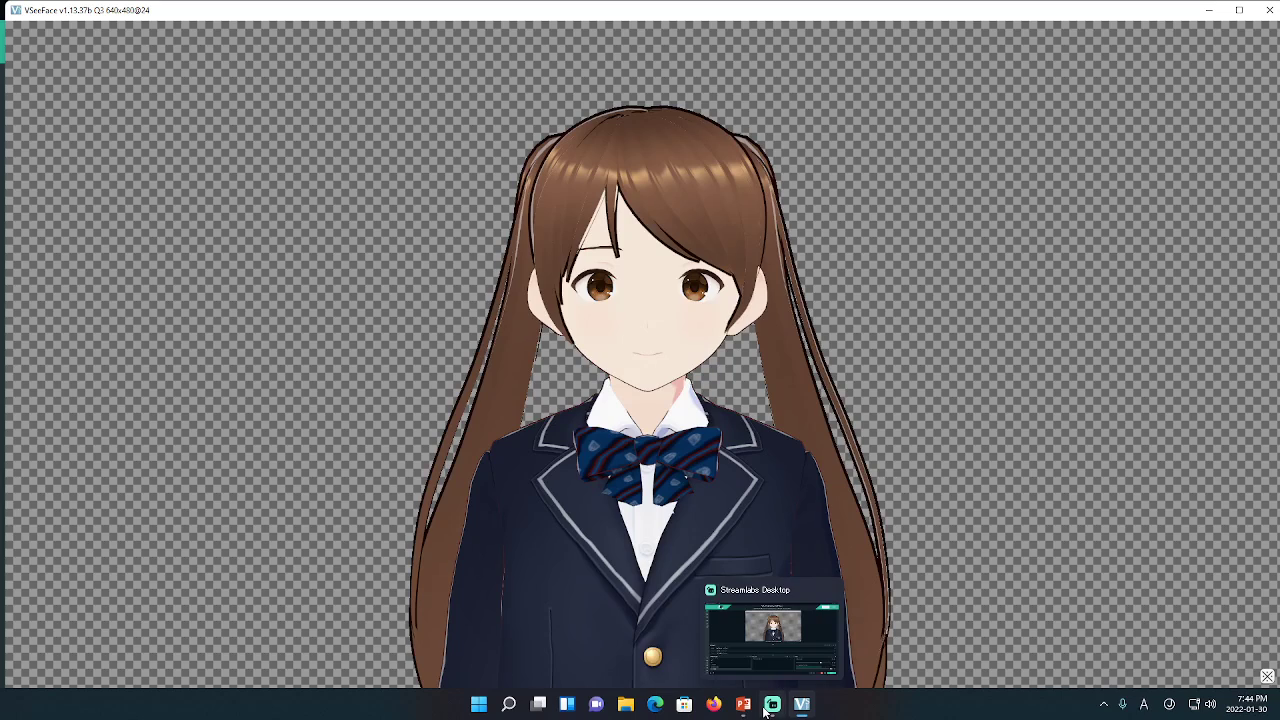
left_click(756, 590)
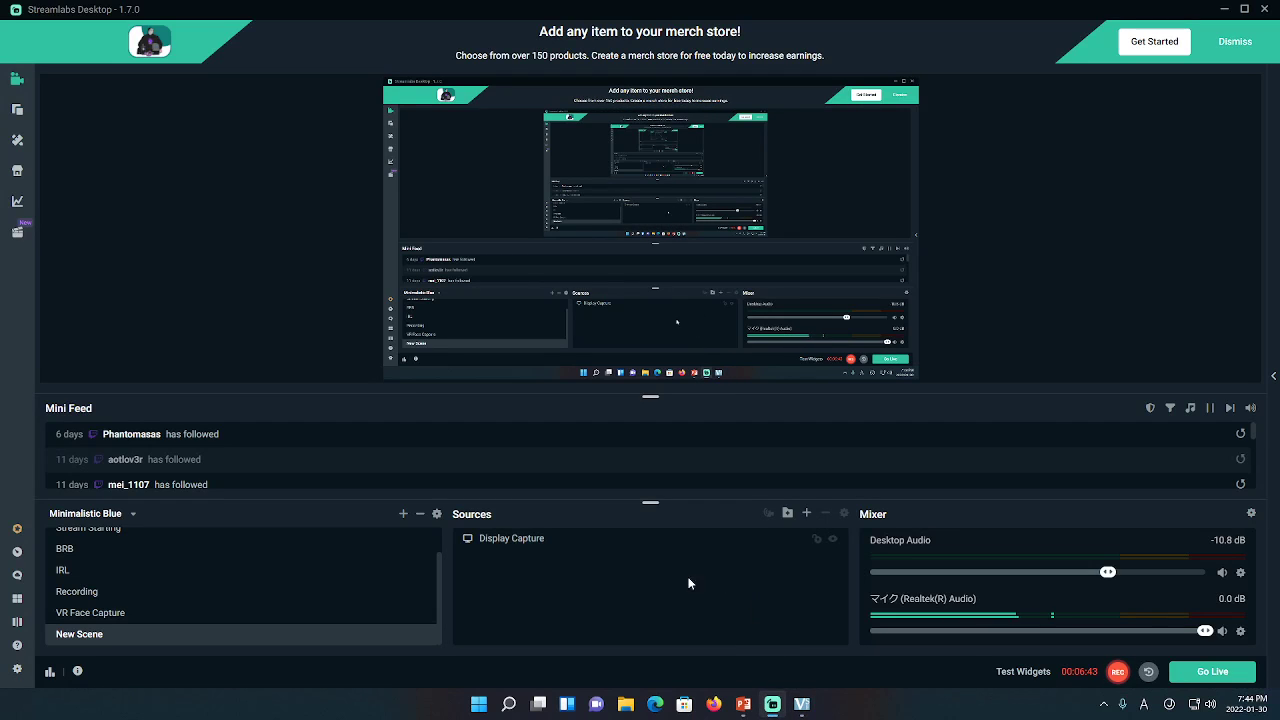
Try adding a Display Capture source, then cancel out of the existing-source dialog
left_click(807, 514)
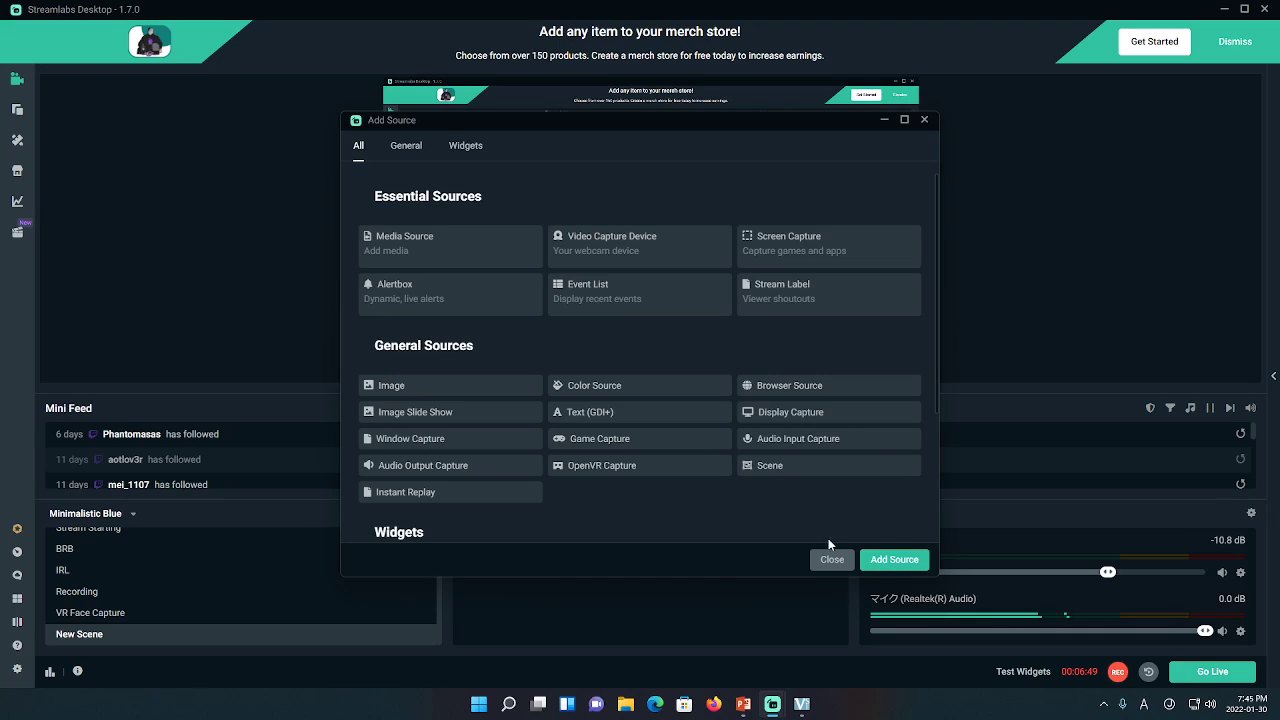
left_click(830, 560)
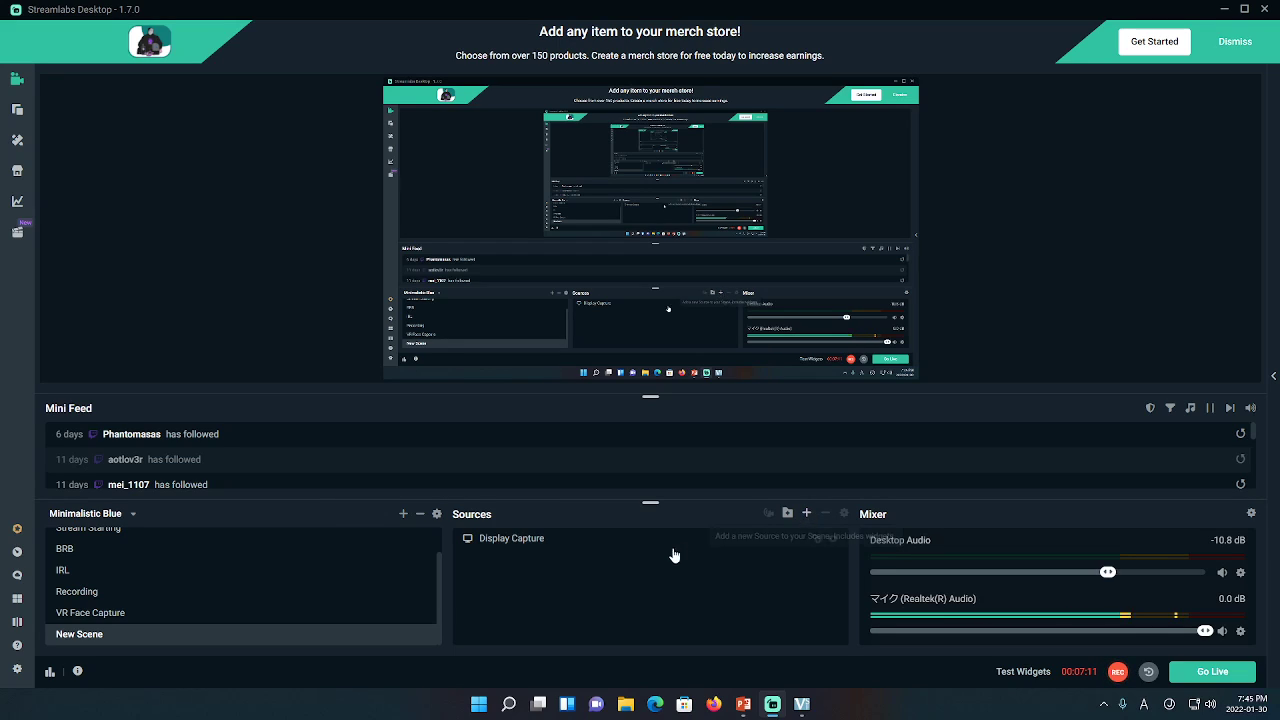
left_click(806, 512)
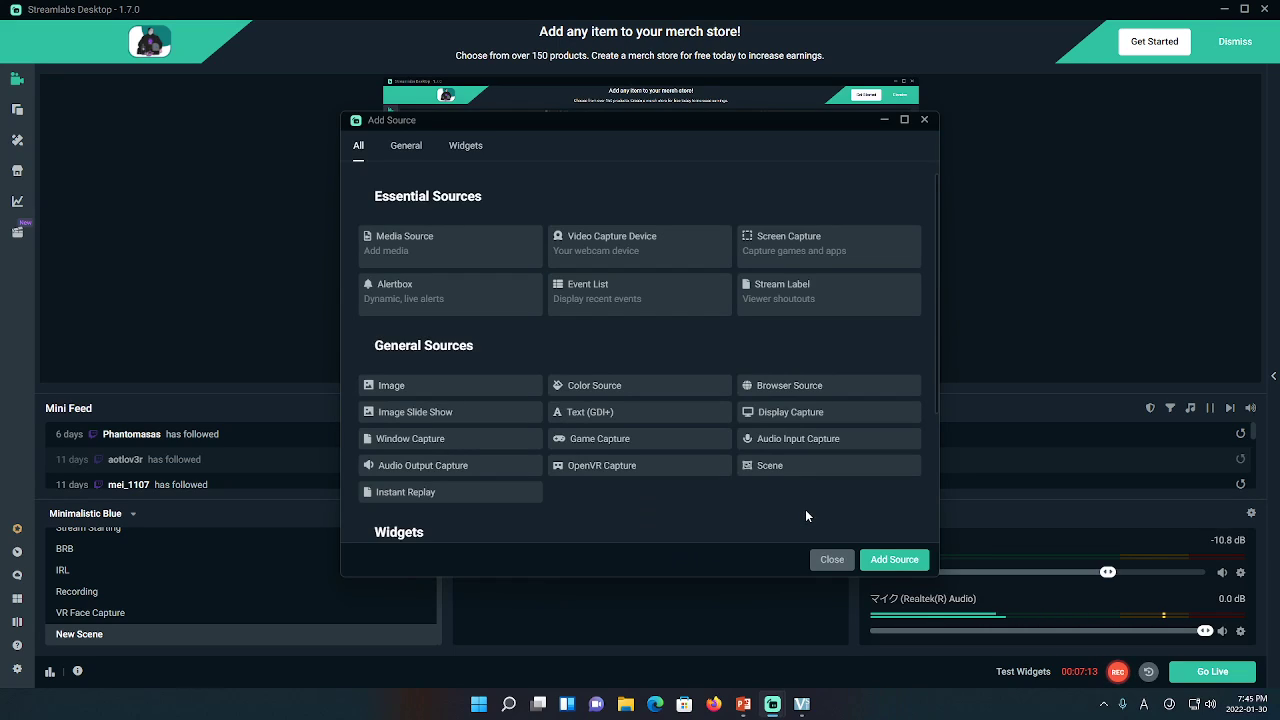
left_click(763, 420)
left_click(894, 559)
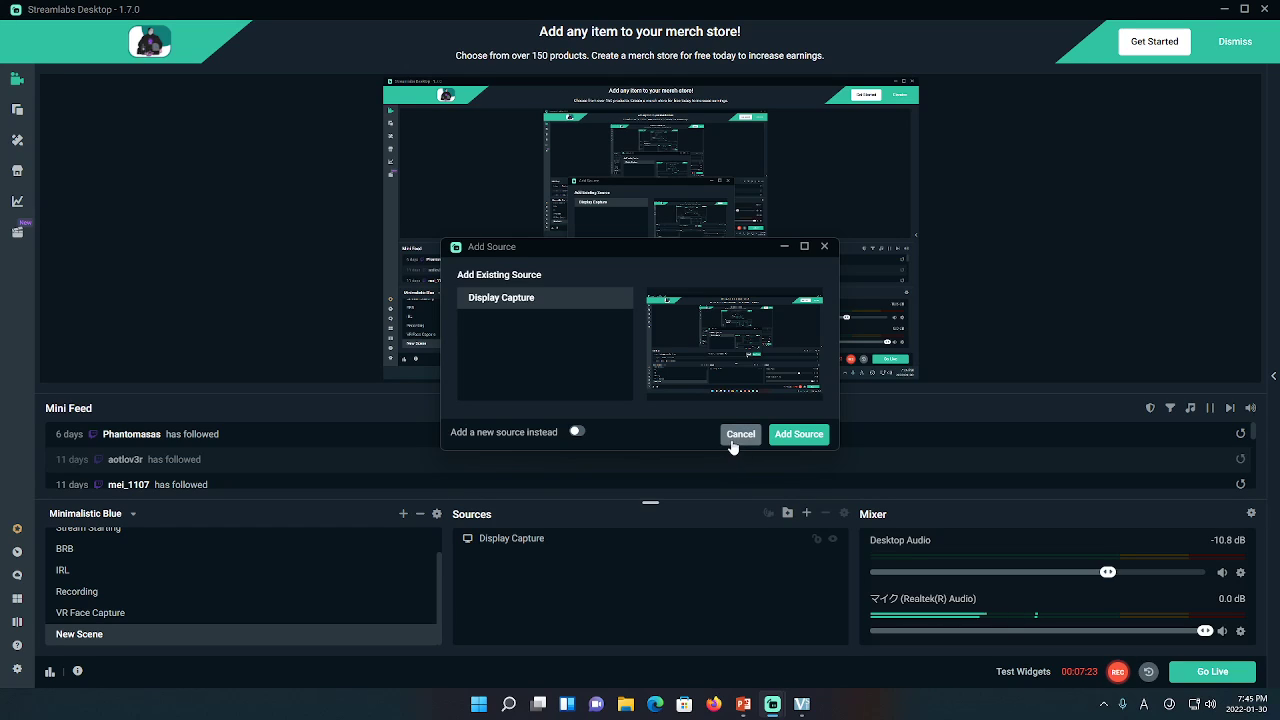
left_click(738, 436)
Choose Game Capture as the source type and continue with Add Source
left_click(806, 513)
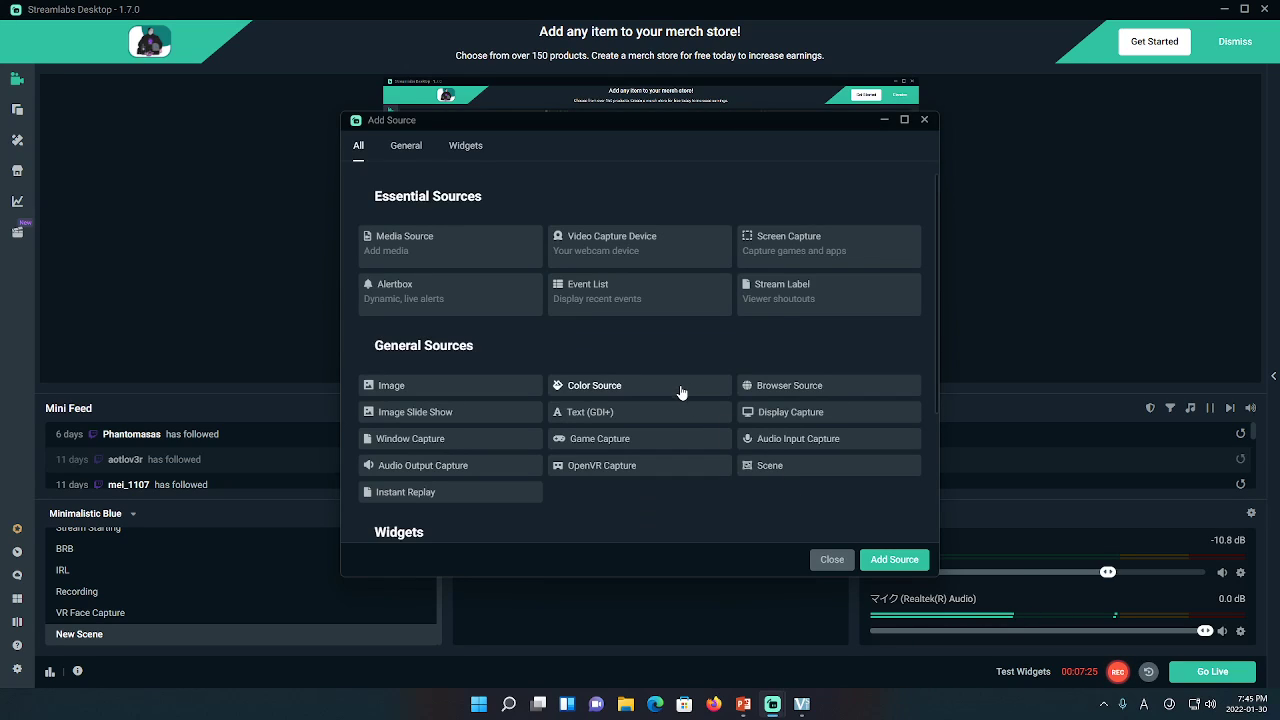
scroll(672, 400, "down", 2)
scroll(670, 448, "up", 3)
left_click(589, 443)
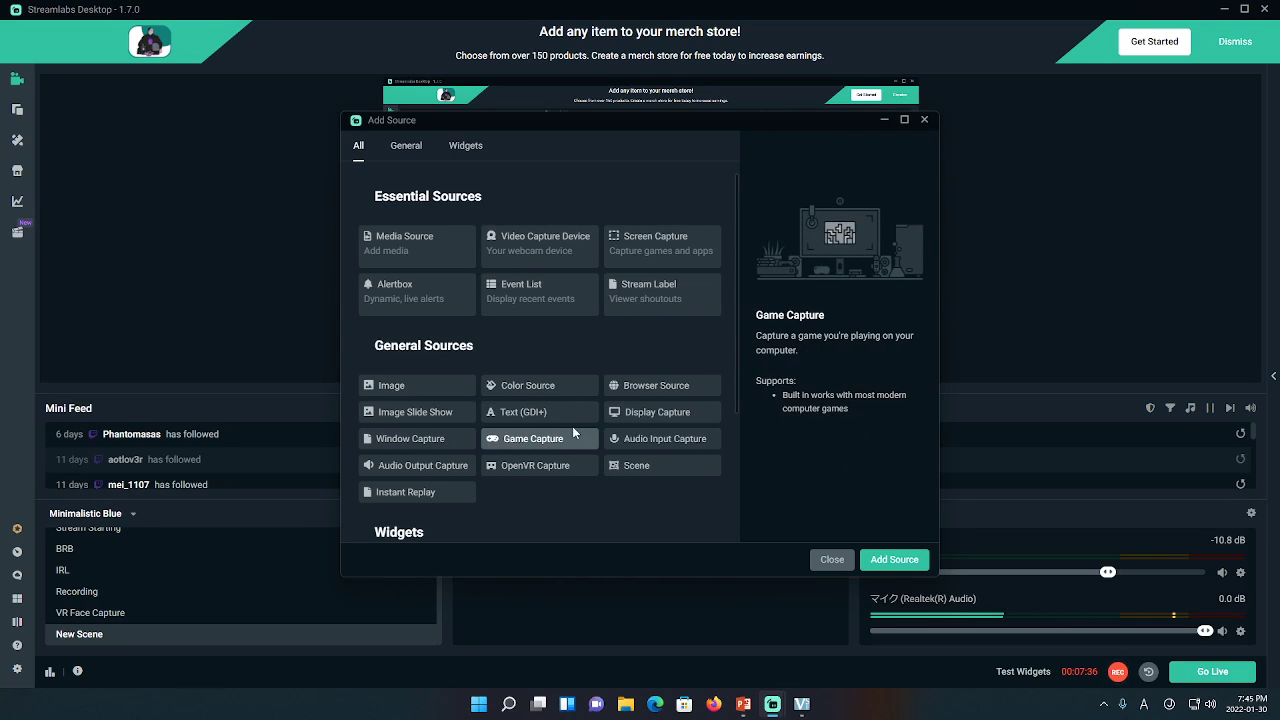
left_click(882, 563)
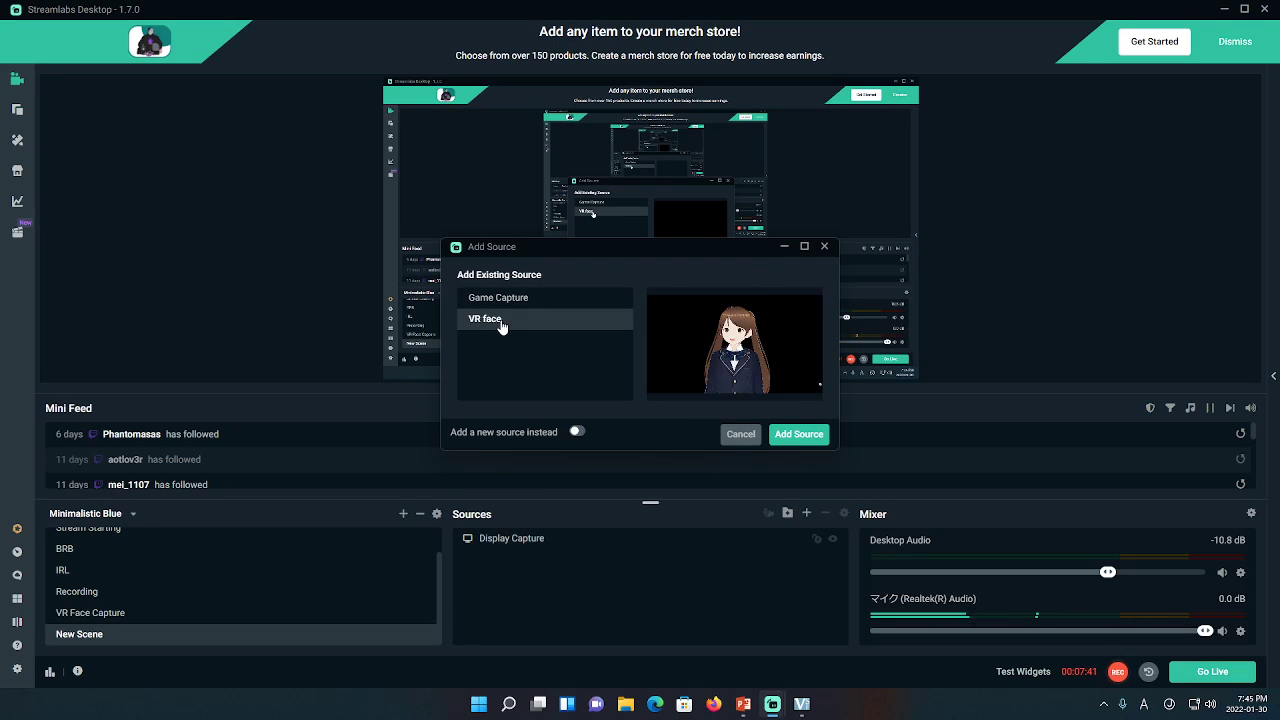
Preview the existing VR face and Game Capture sources in the Add Existing Source dialog
left_click(502, 326)
left_click(506, 311)
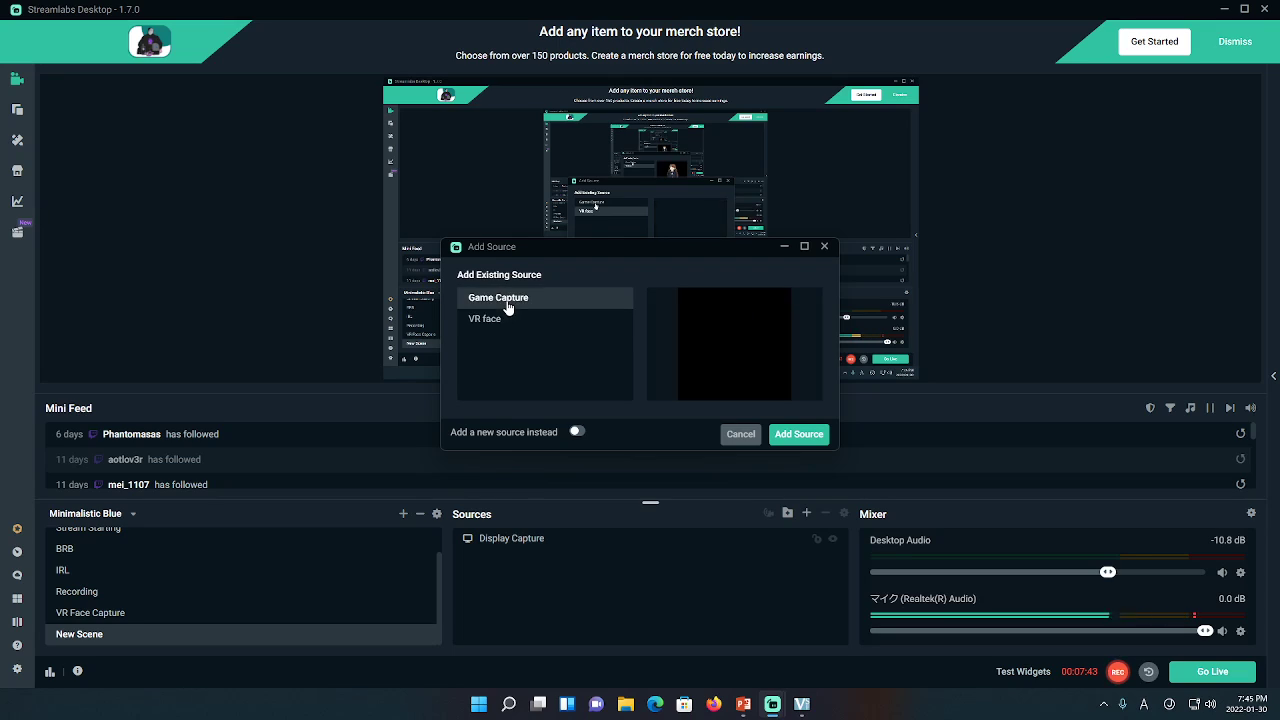
left_click(505, 320)
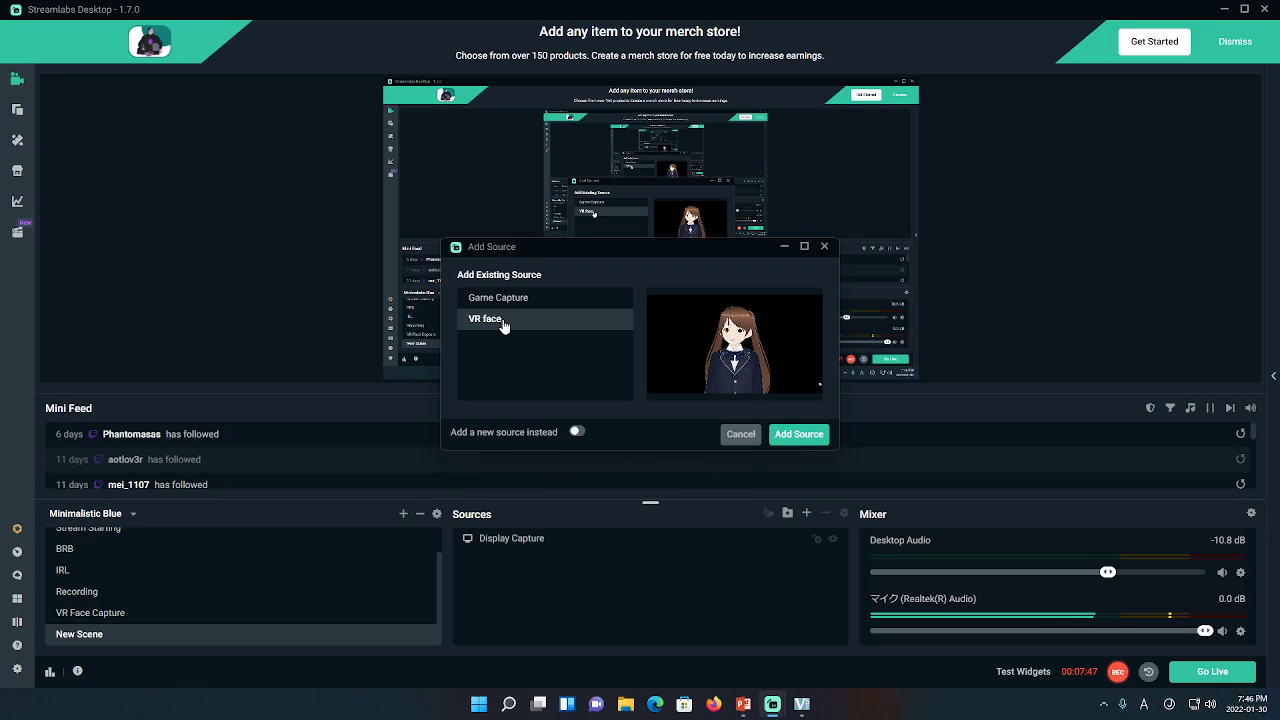
Create a new source named 'vseeface tutorial' and shrink it into the lower-left corner
left_click(578, 432)
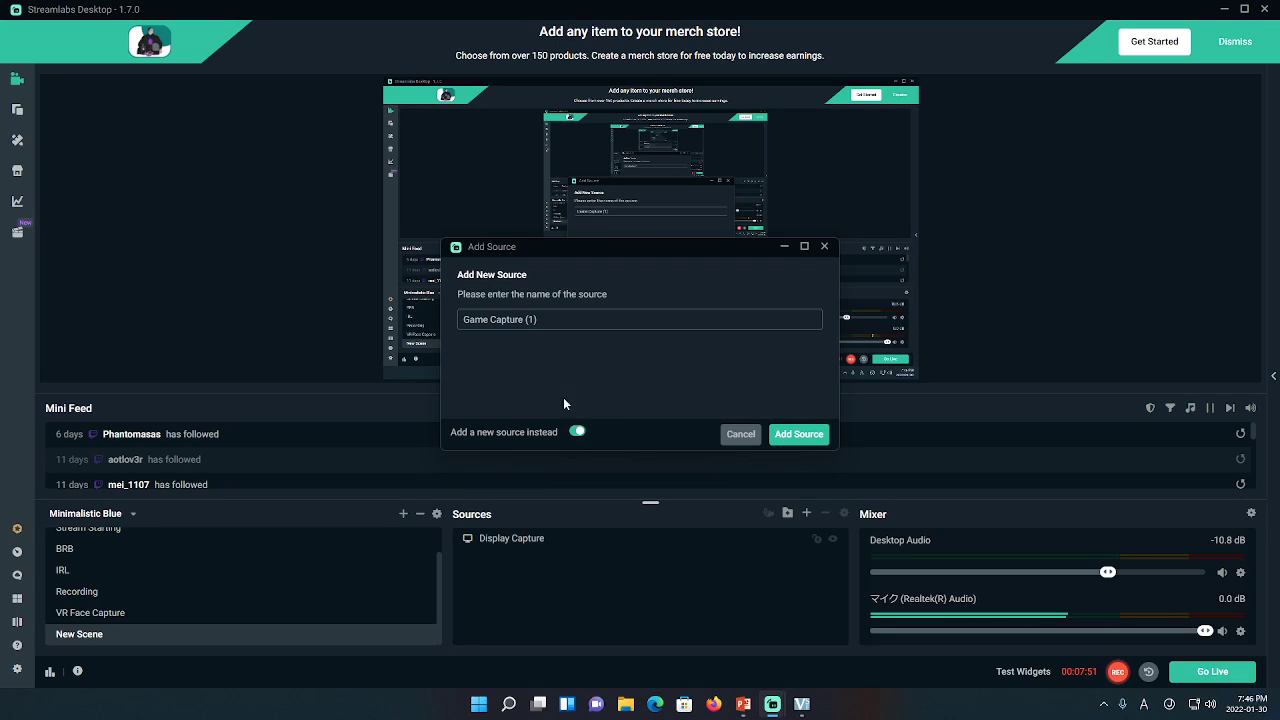
left_click(560, 319)
key("BackSpace")
key("BackSpace")
key("BackSpace")
key("BackSpace")
key("BackSpace")
key("BackSpace")
key("BackSpace")
key("BackSpace")
key("BackSpace")
key("BackSpace")
key("BackSpace")
key("BackSpace")
key("BackSpace")
key("BackSpace")
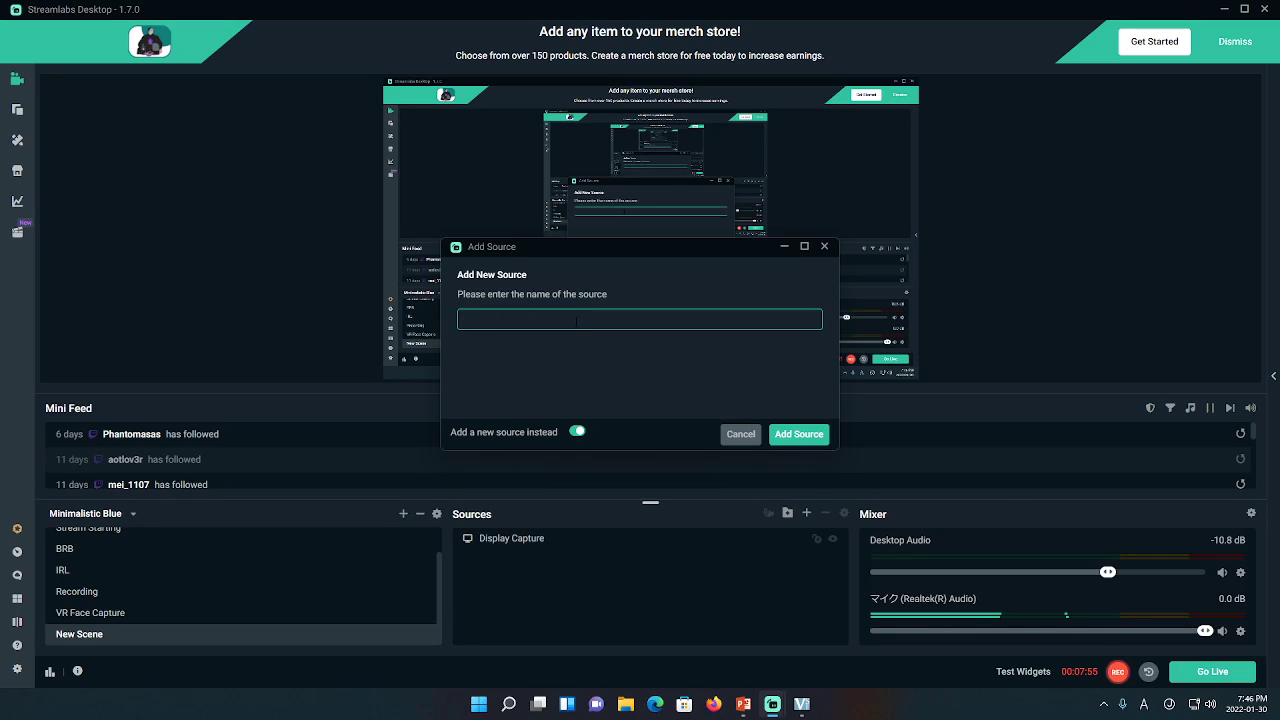
type("vseef")
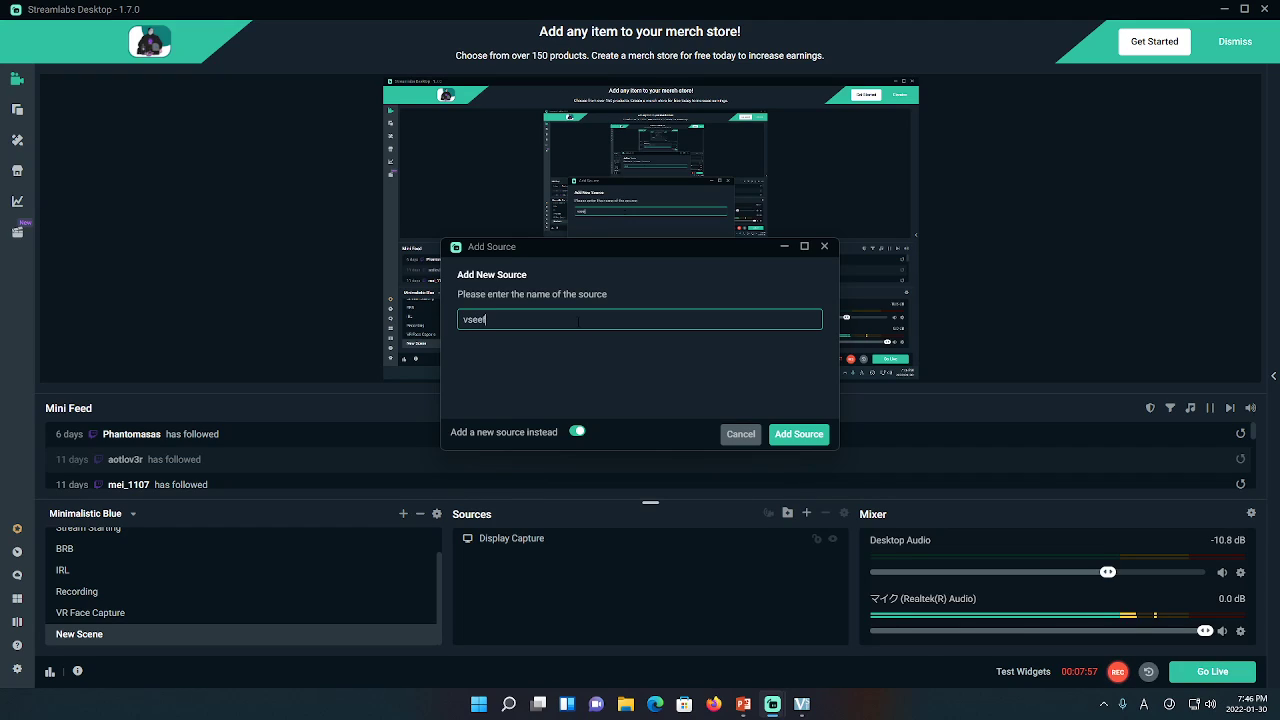
type("ac")
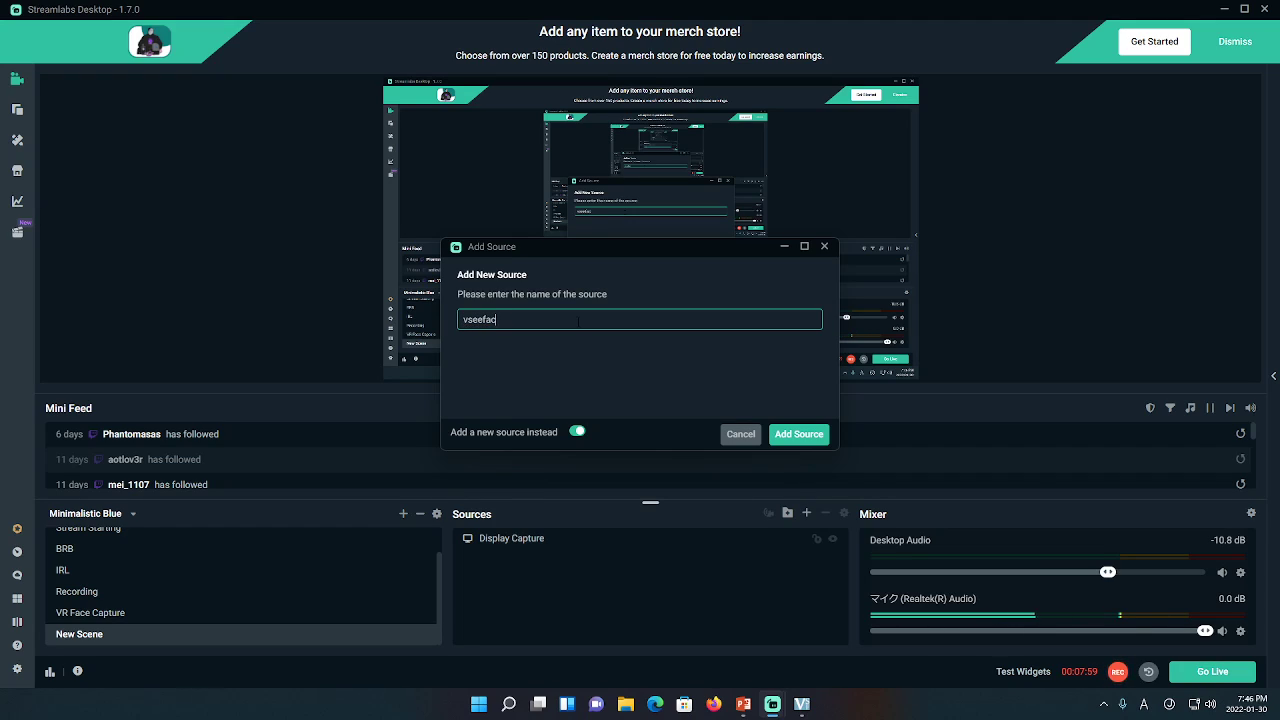
type("e")
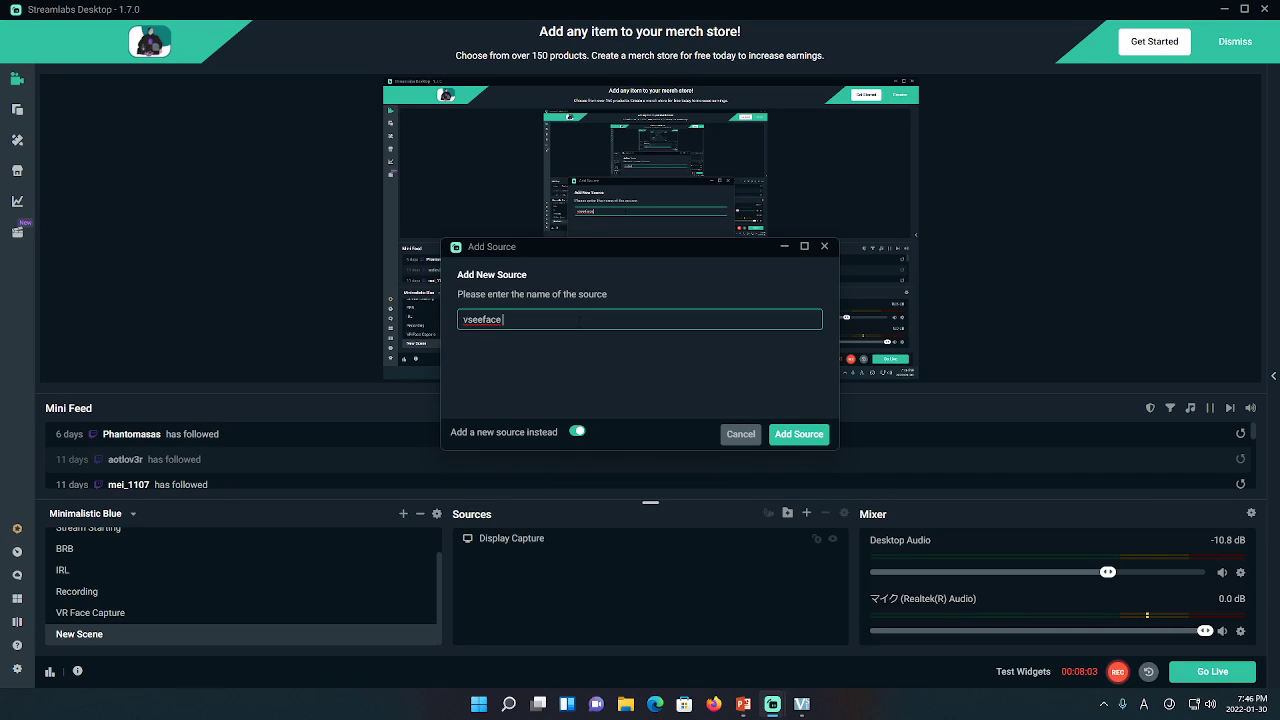
type(" tutorial")
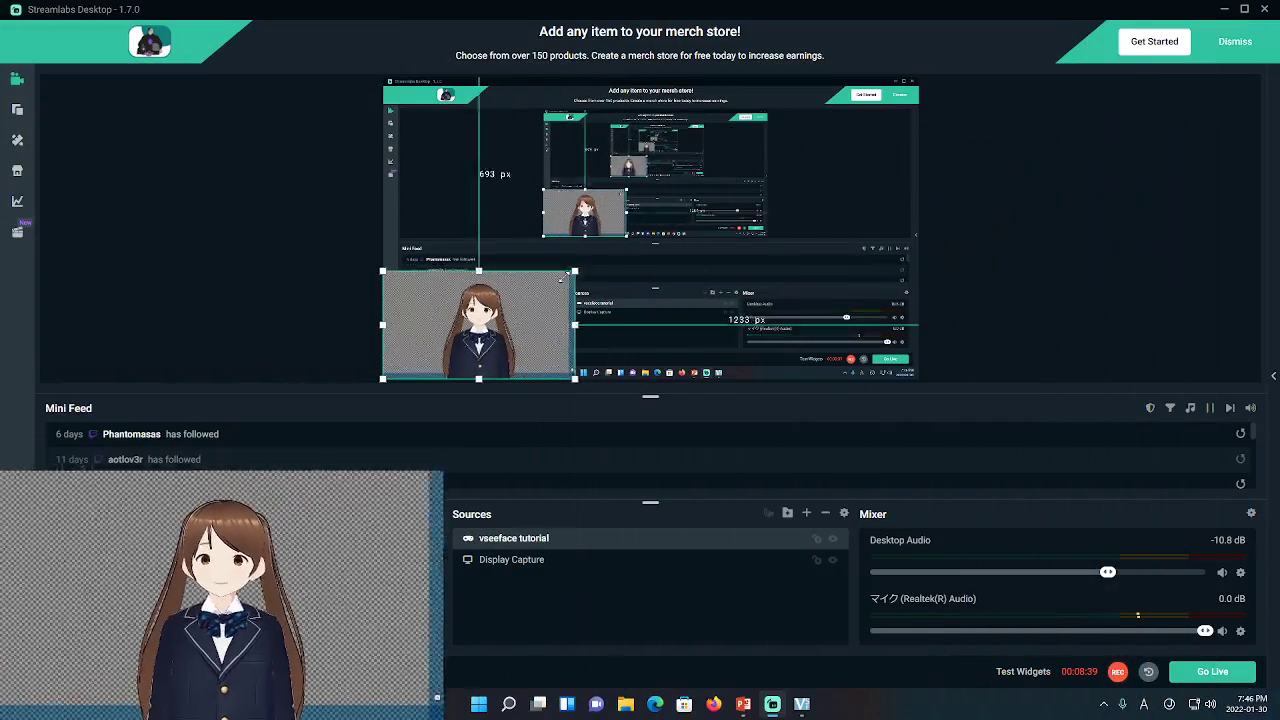
left_click_drag(521, 300, 487, 321)
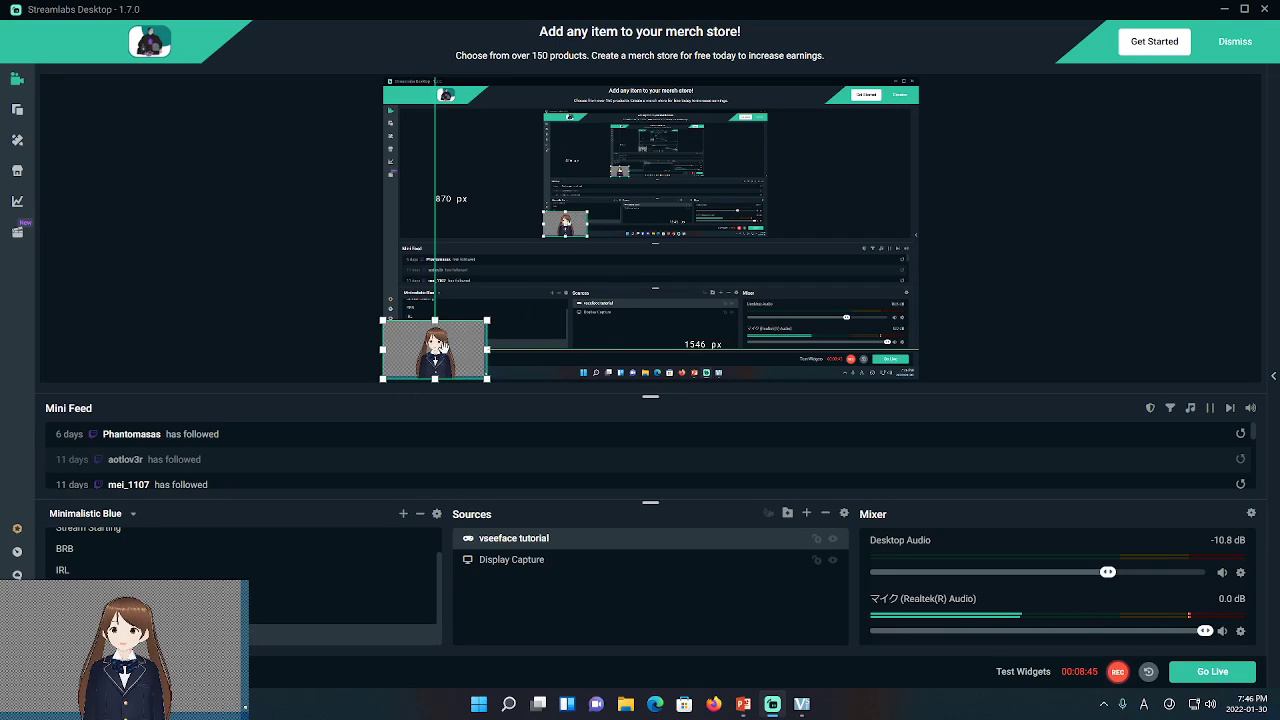
mouse_move(440, 345)
left_mouse_down()
mouse_move(449, 148)
mouse_move(642, 159)
mouse_move(775, 250)
mouse_move(636, 173)
mouse_move(791, 337)
mouse_move(451, 337)
left_mouse_up()
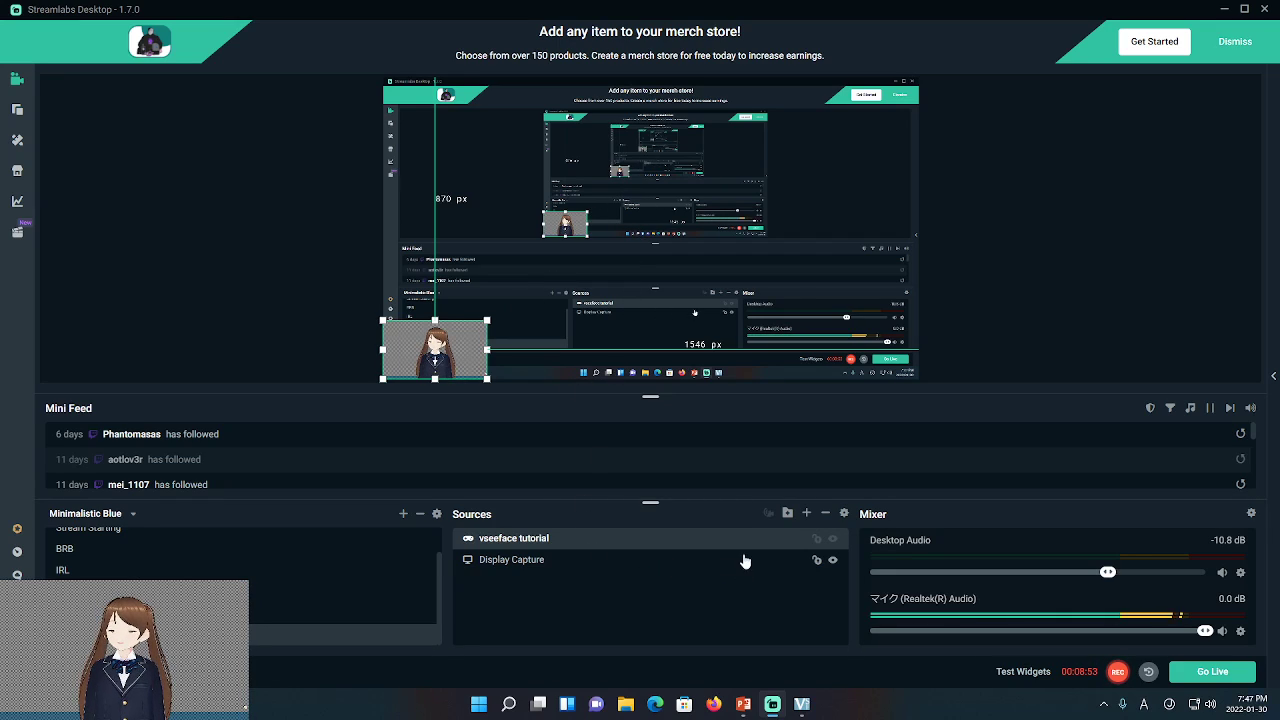
Add a new Game Capture source named 'powerpoint'
left_click(807, 514)
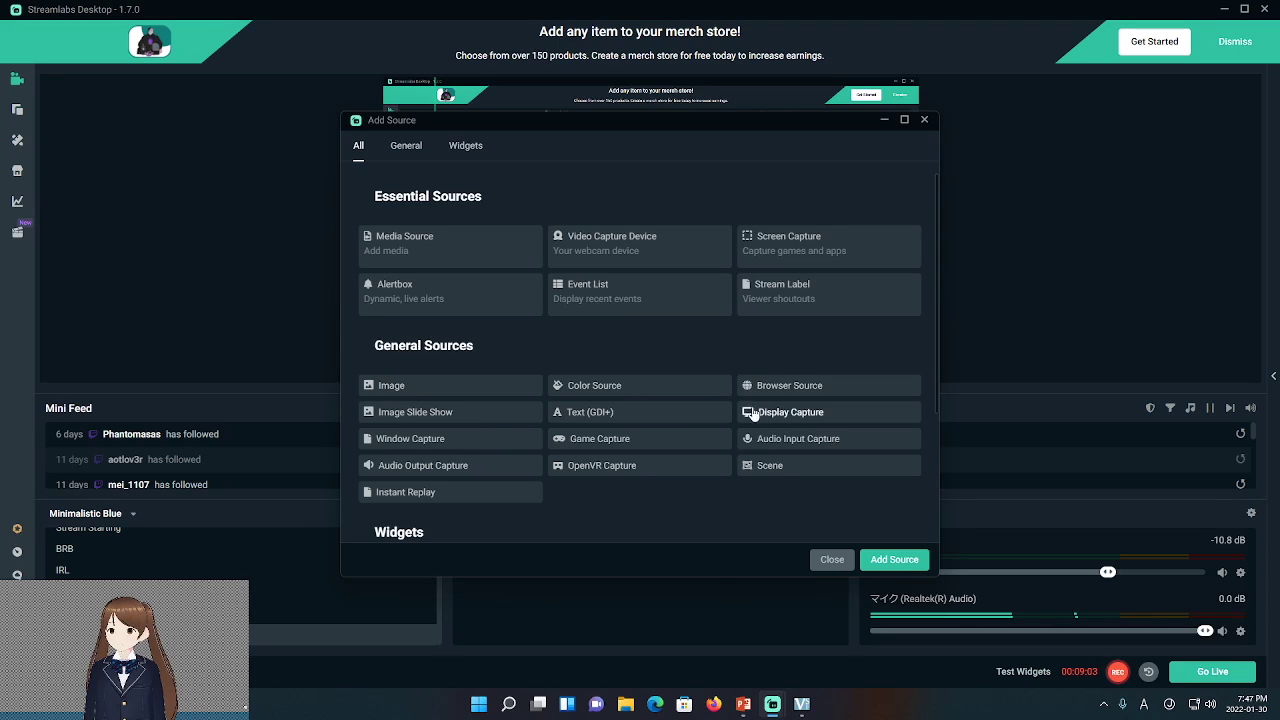
left_click(603, 448)
left_click(880, 559)
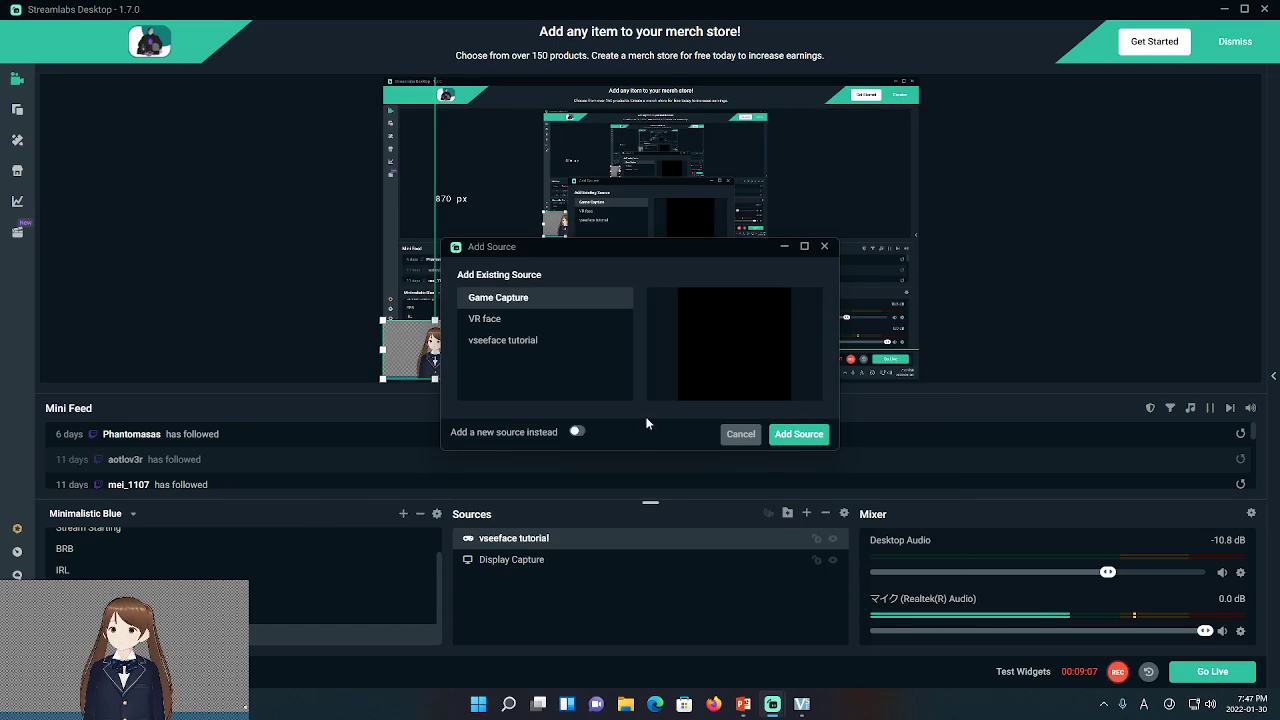
left_click(576, 431)
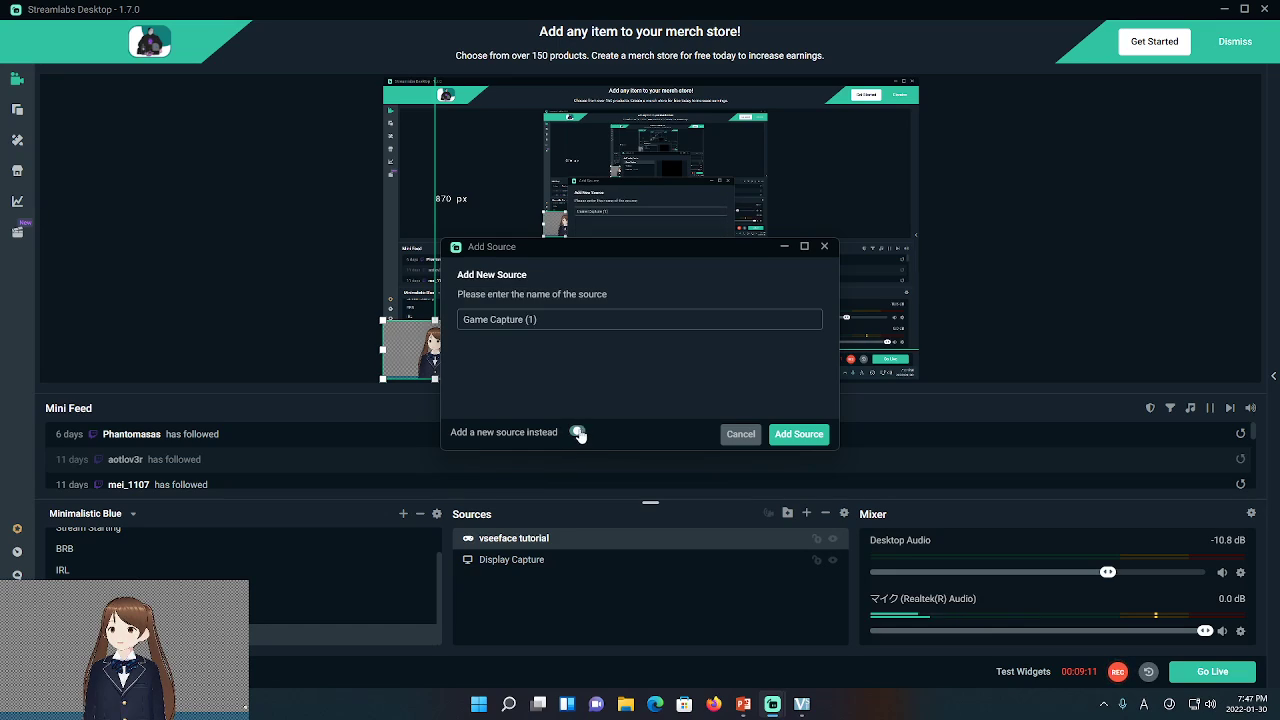
left_click(575, 322)
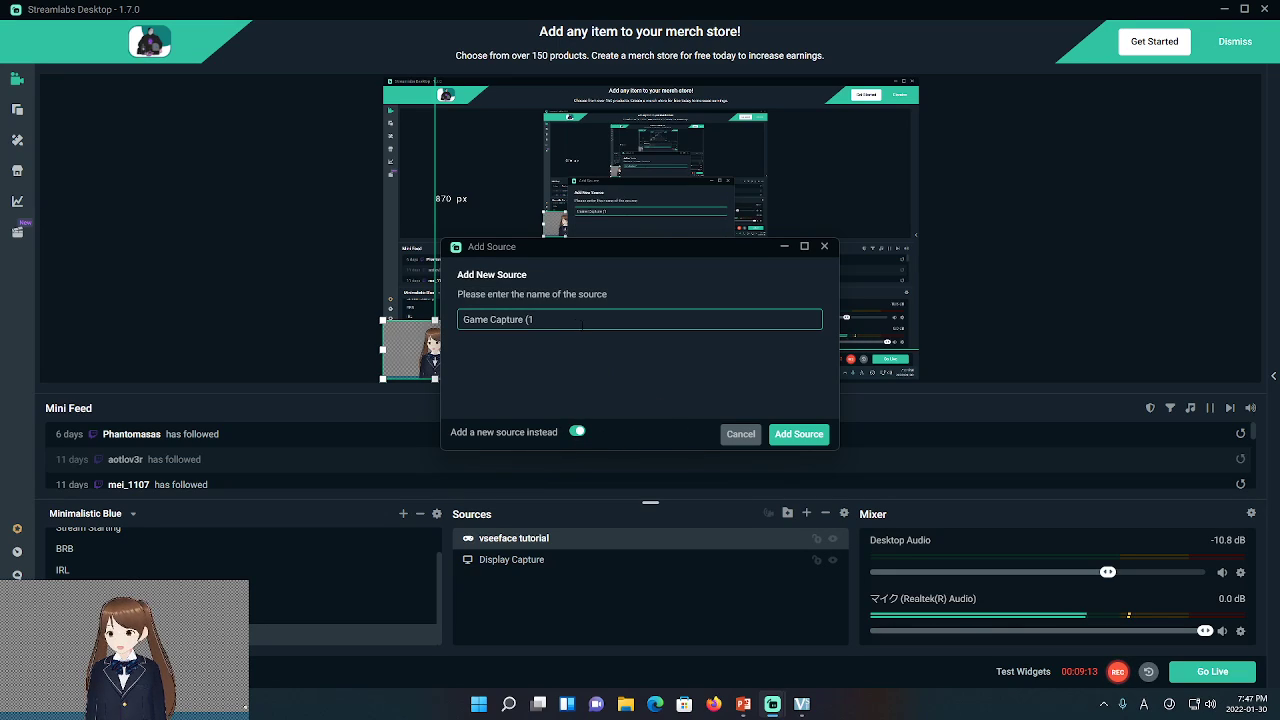
key("BackSpace")
key("BackSpace")
key("BackSpace")
key("BackSpace")
key("BackSpace")
key("BackSpace")
key("BackSpace")
key("BackSpace")
key("BackSpace")
key("BackSpace")
key("BackSpace")
key("BackSpace")
key("BackSpace")
key("BackSpace")
key("BackSpace")
type("pow")
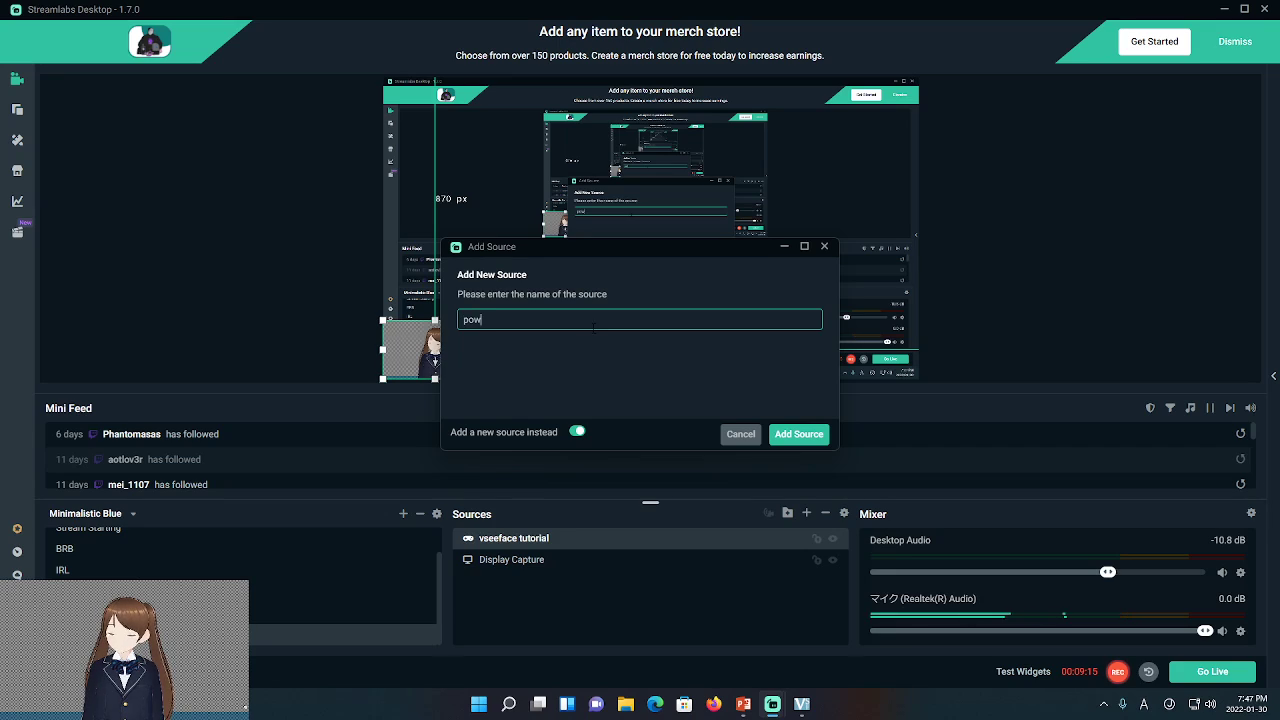
type("erpoint")
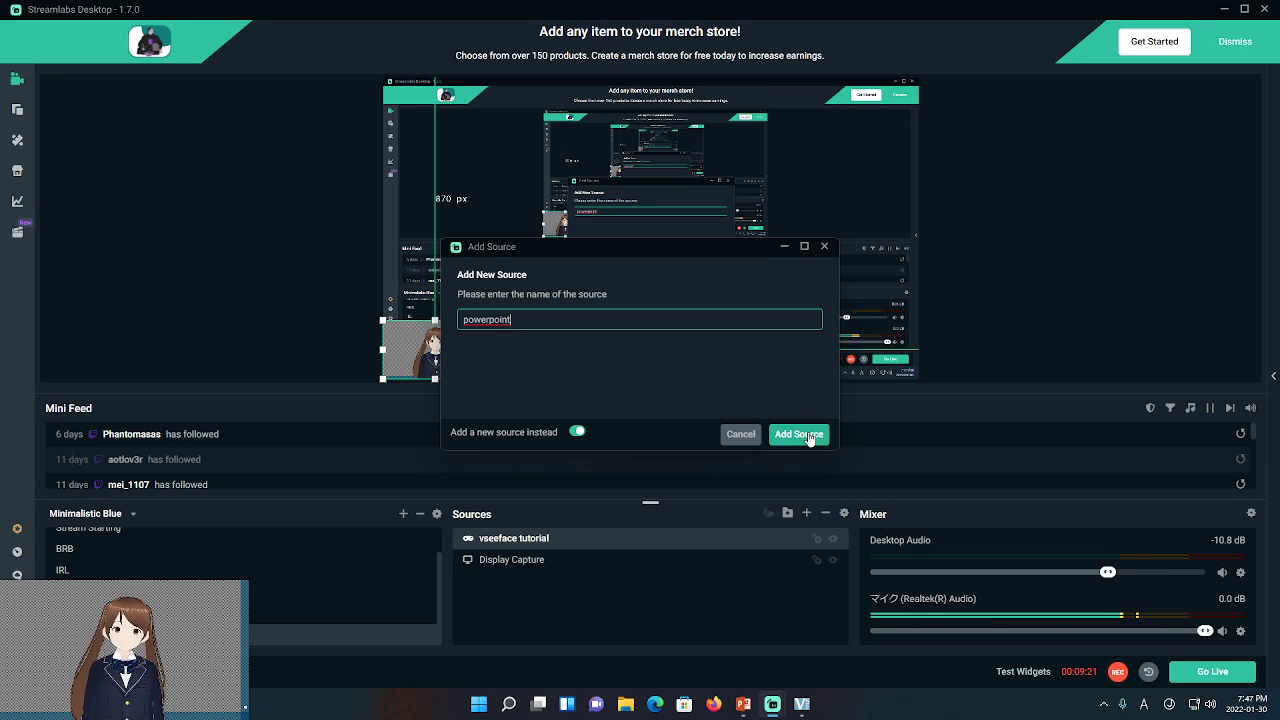
left_click(810, 438)
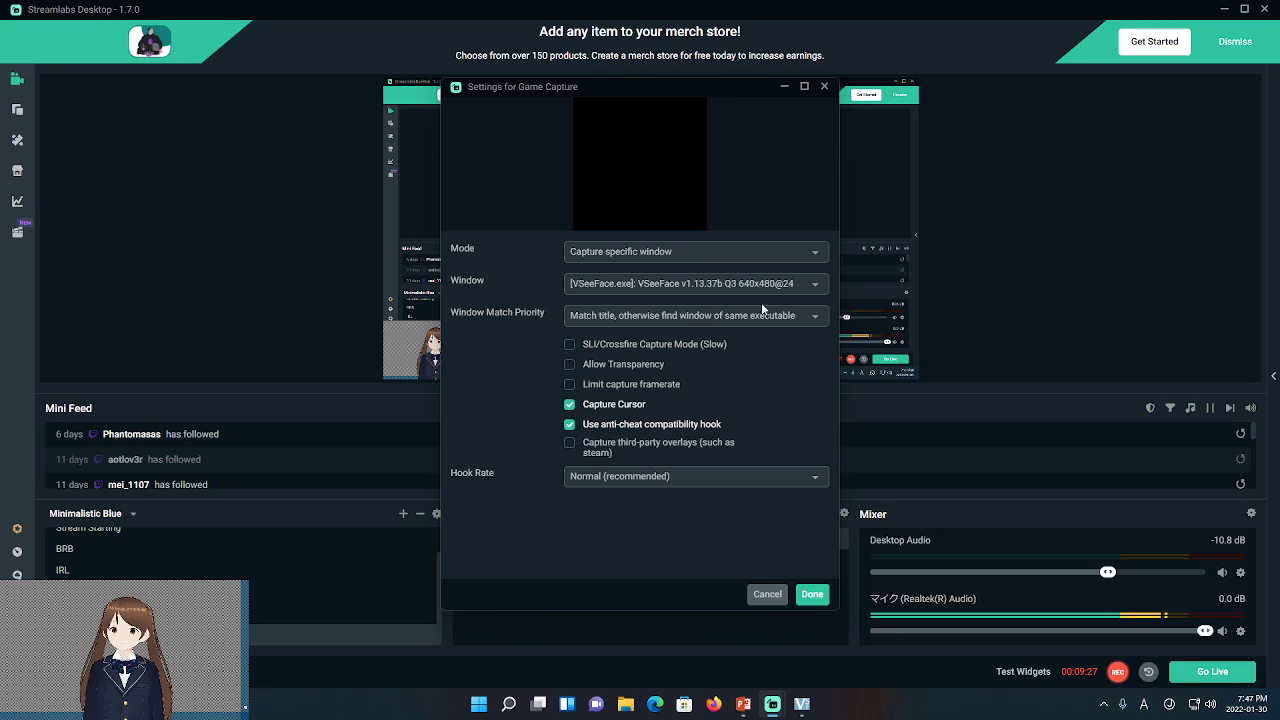
Set the powerpoint source to capture the Presentation1 - PowerPoint window
left_click(812, 288)
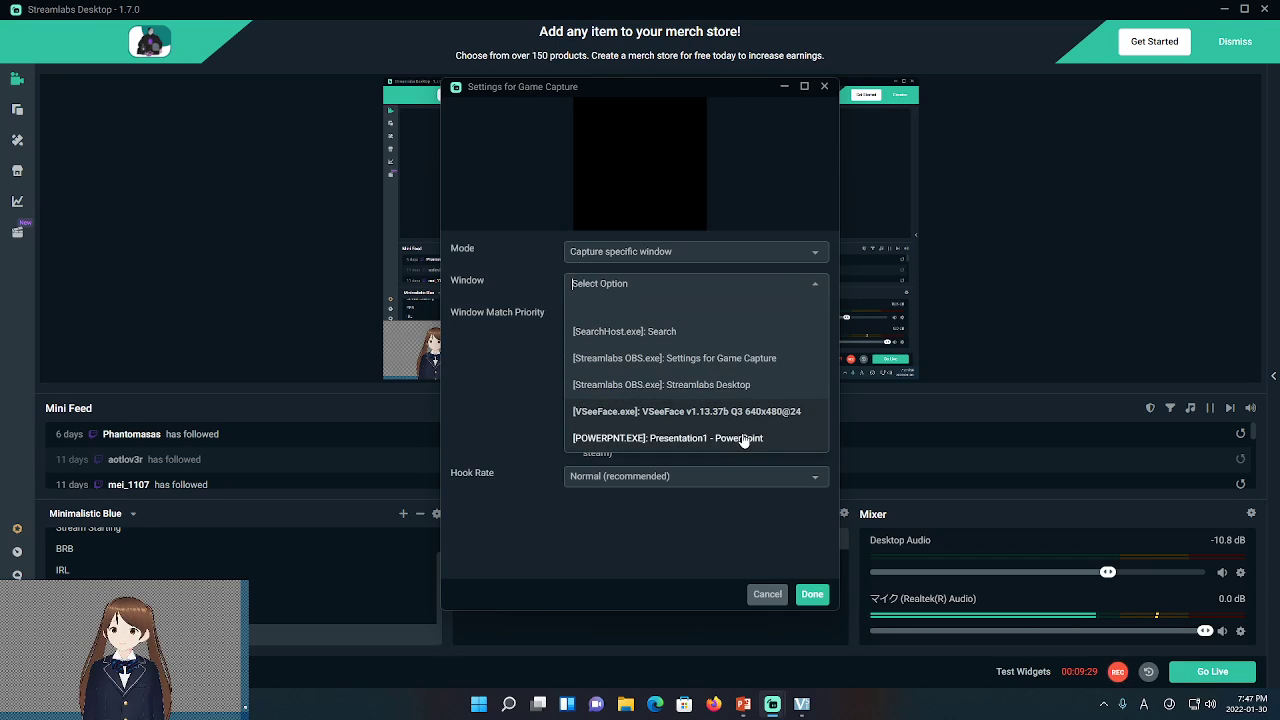
left_click(693, 439)
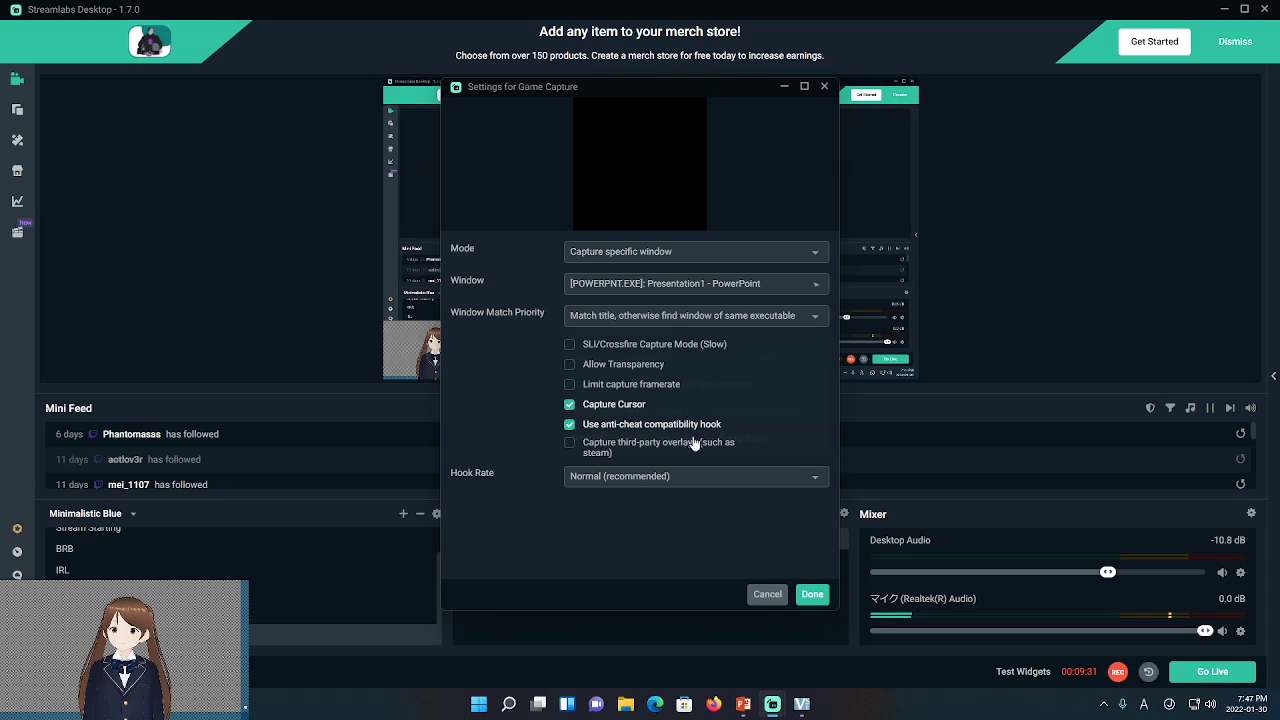
left_click(811, 595)
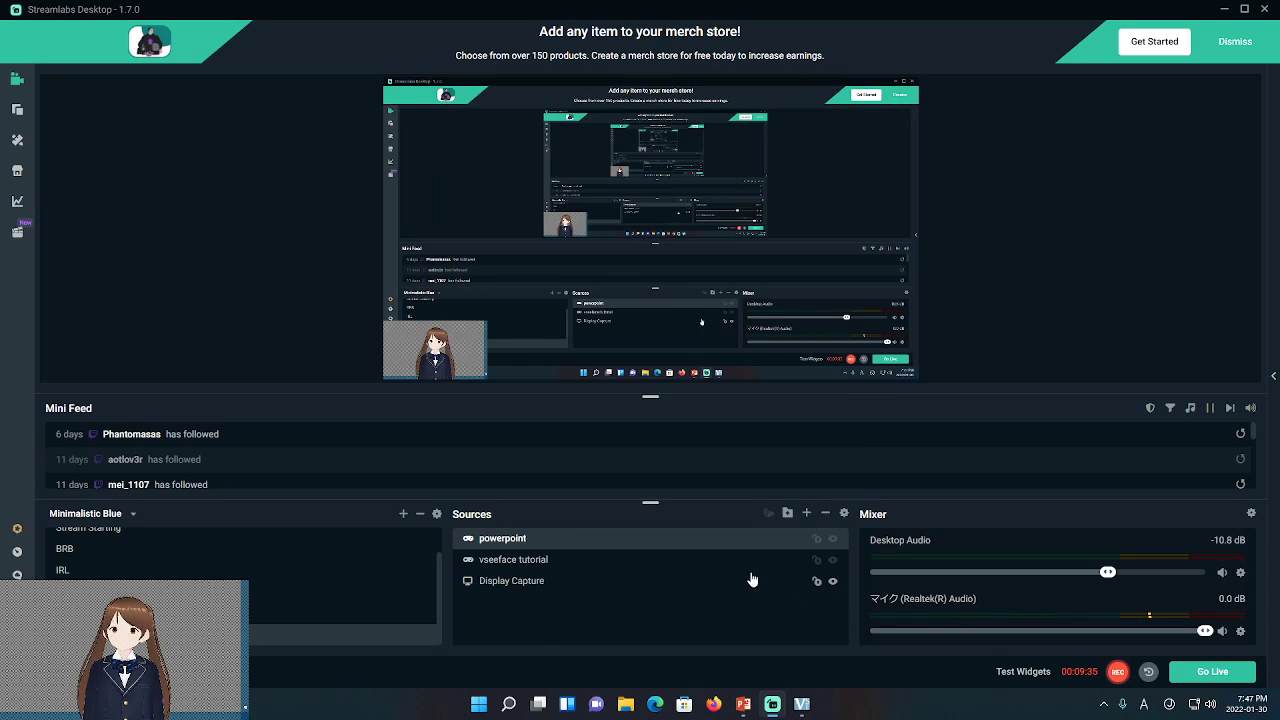
left_click(614, 564)
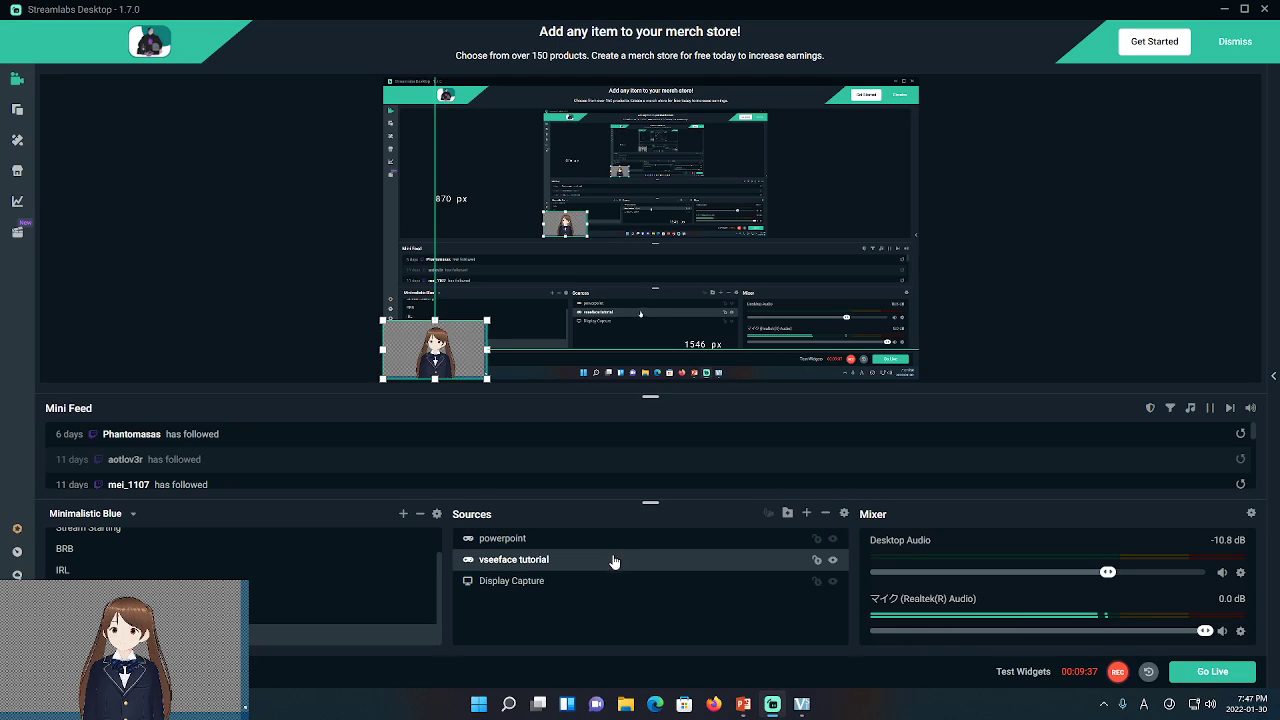
left_click(609, 540)
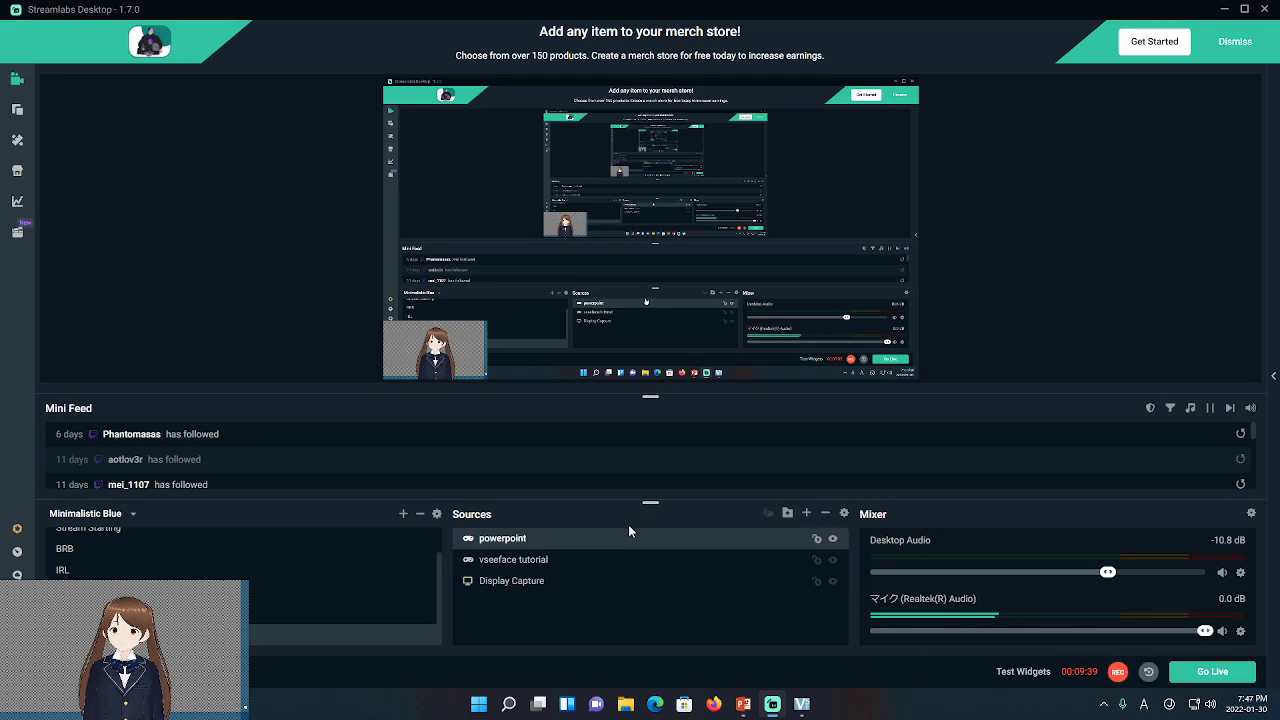
Delete the title and subtitle placeholders from PowerPoint slide 1
left_click(742, 704)
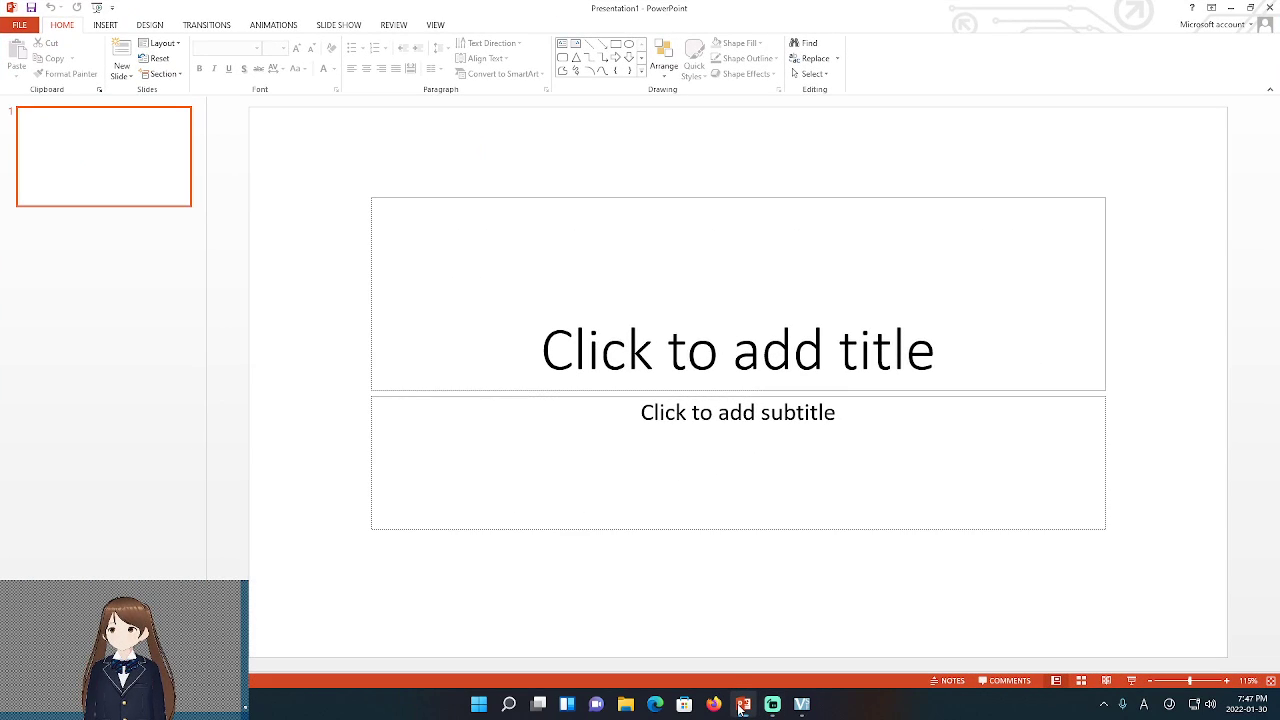
left_click(600, 256)
left_click(369, 197)
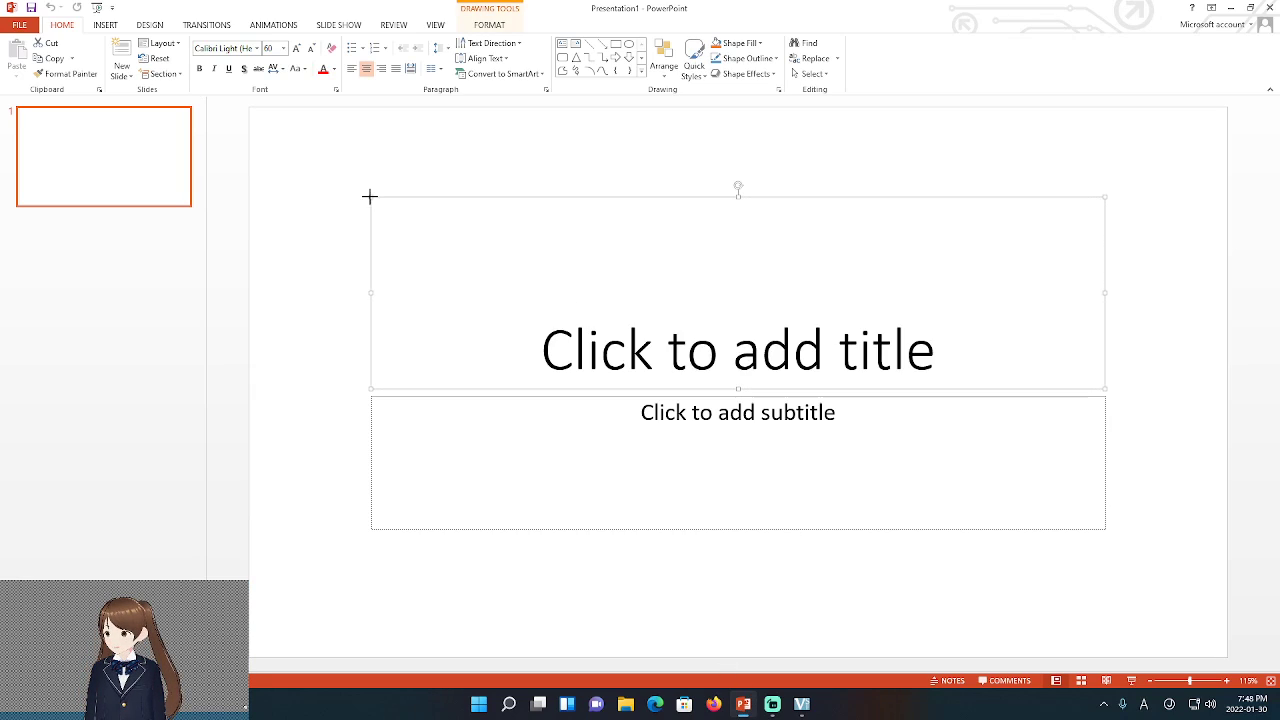
key("Delete")
left_click(594, 403)
left_click(374, 394)
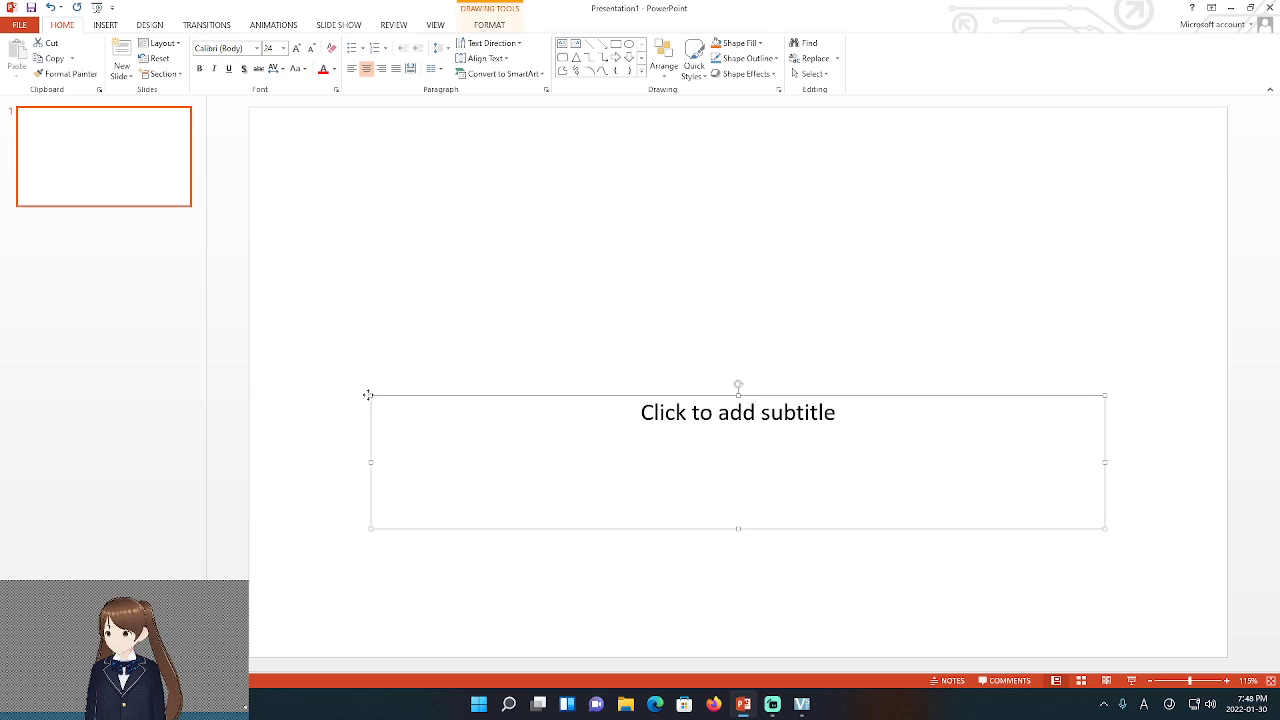
key("Delete")
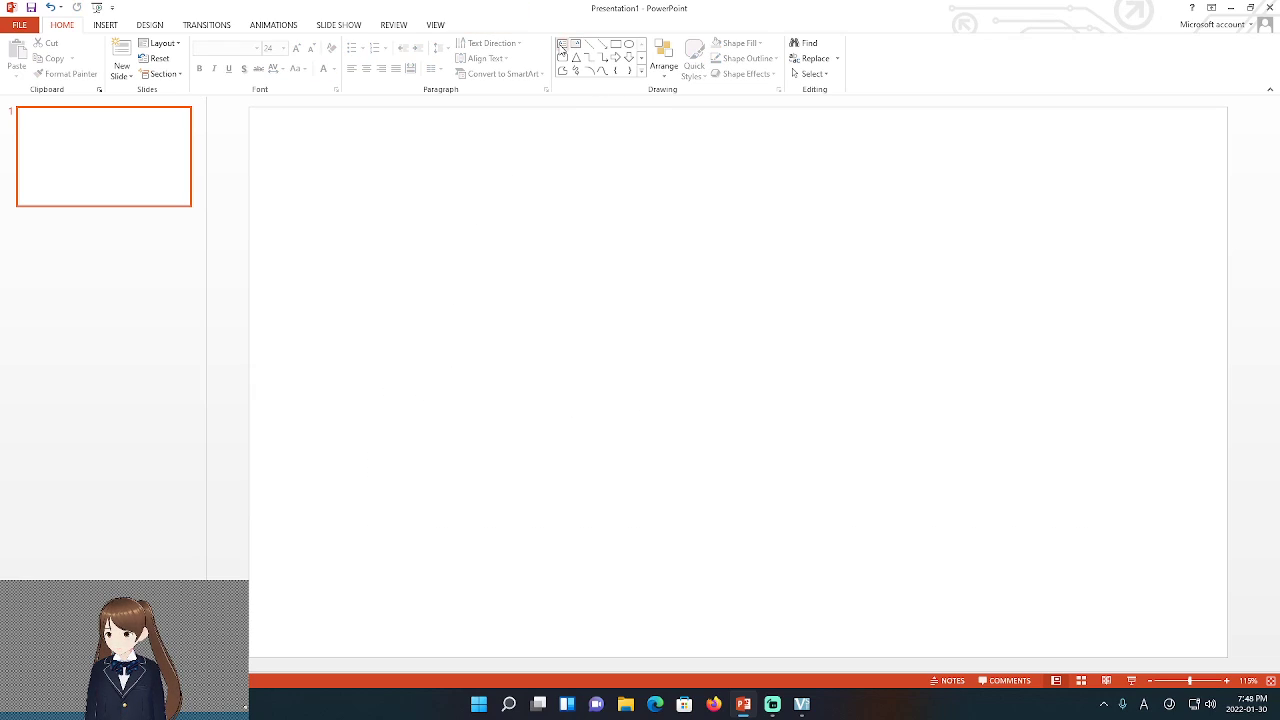
Draw a text box near the top of slide 1 reading 'Hello'
left_click_drag(493, 199, 889, 394)
type("h")
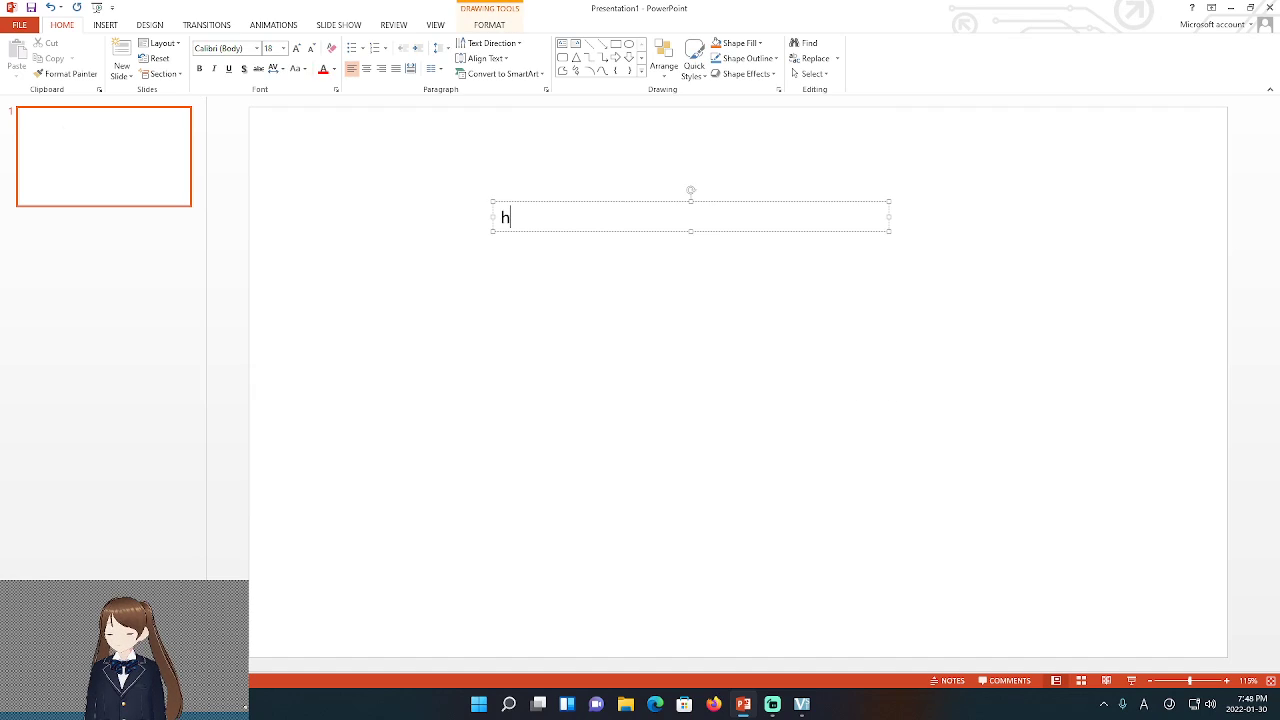
type("ello")
key("Return")
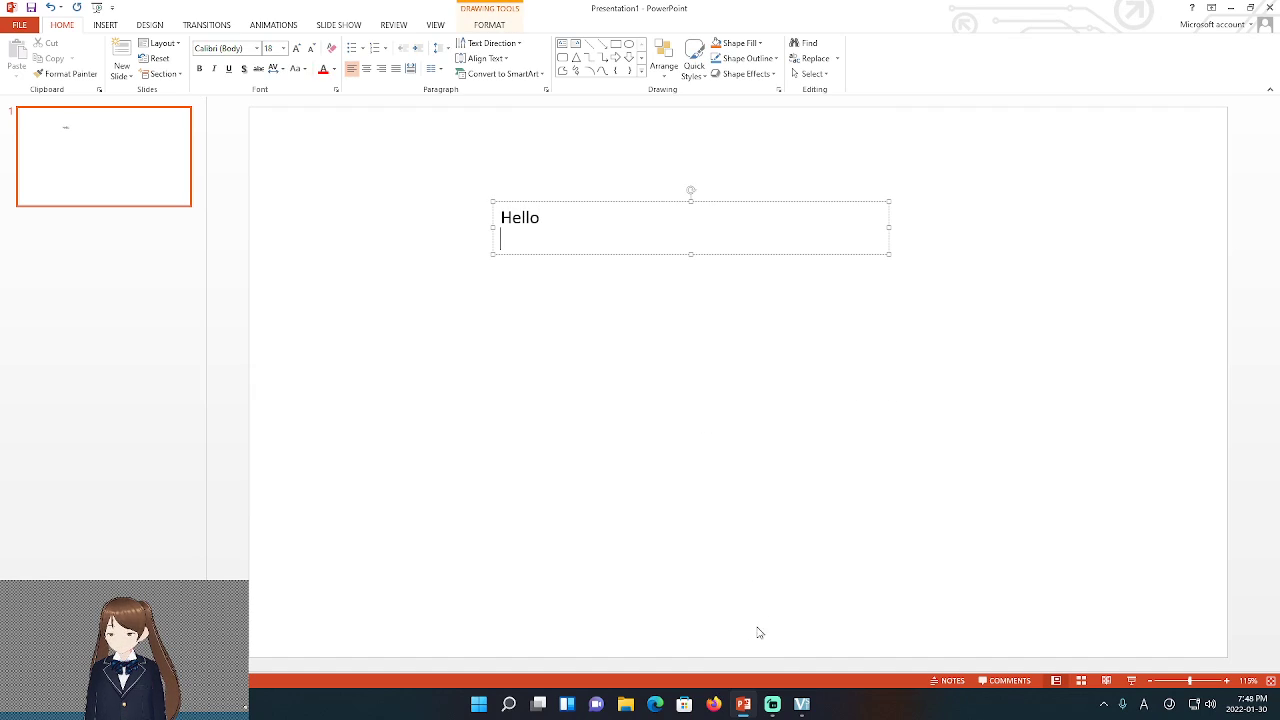
mouse_move(779, 703)
left_click(746, 677)
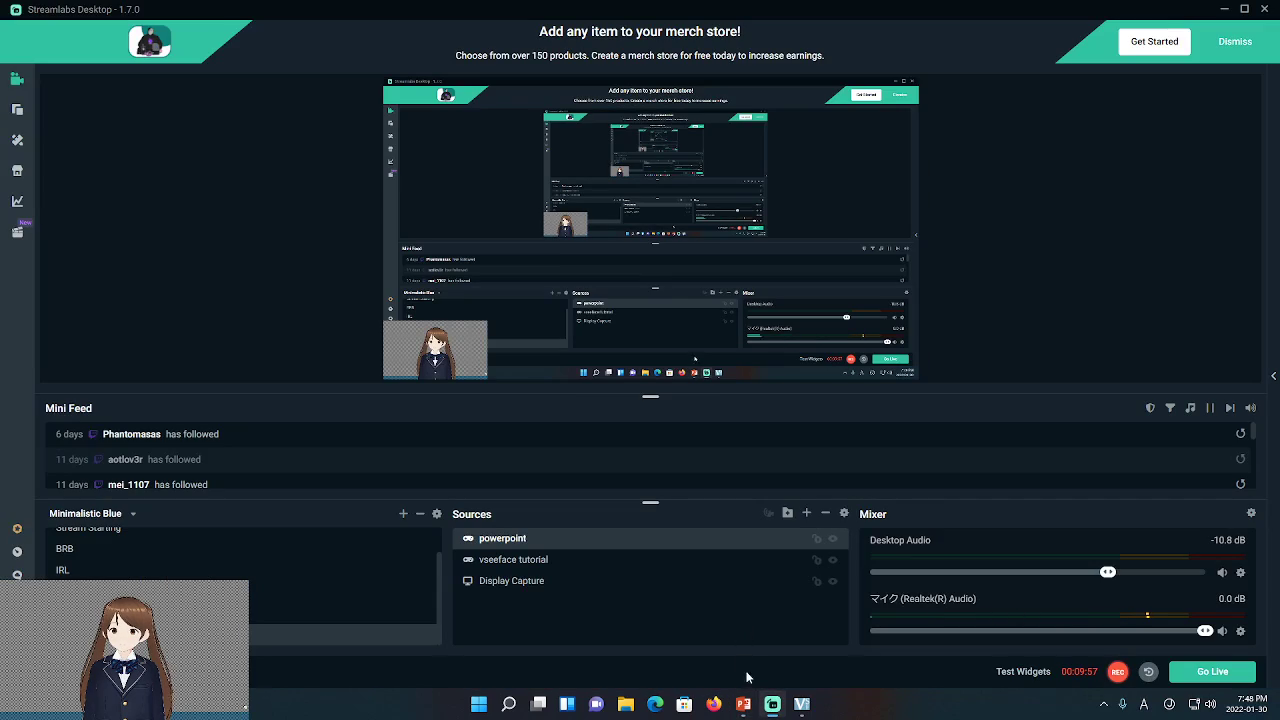
left_click(745, 704)
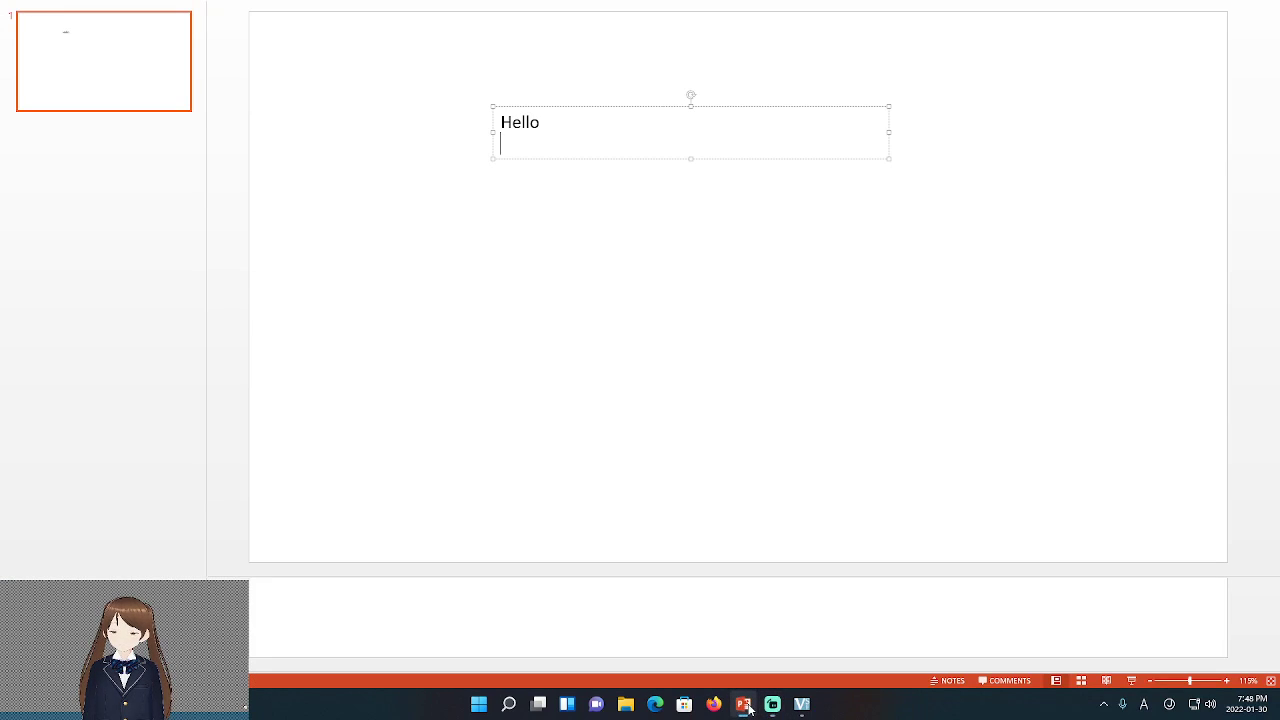
Switch between Streamlabs and PowerPoint, ending with Streamlabs showing the avatar over the capture
left_click(772, 704)
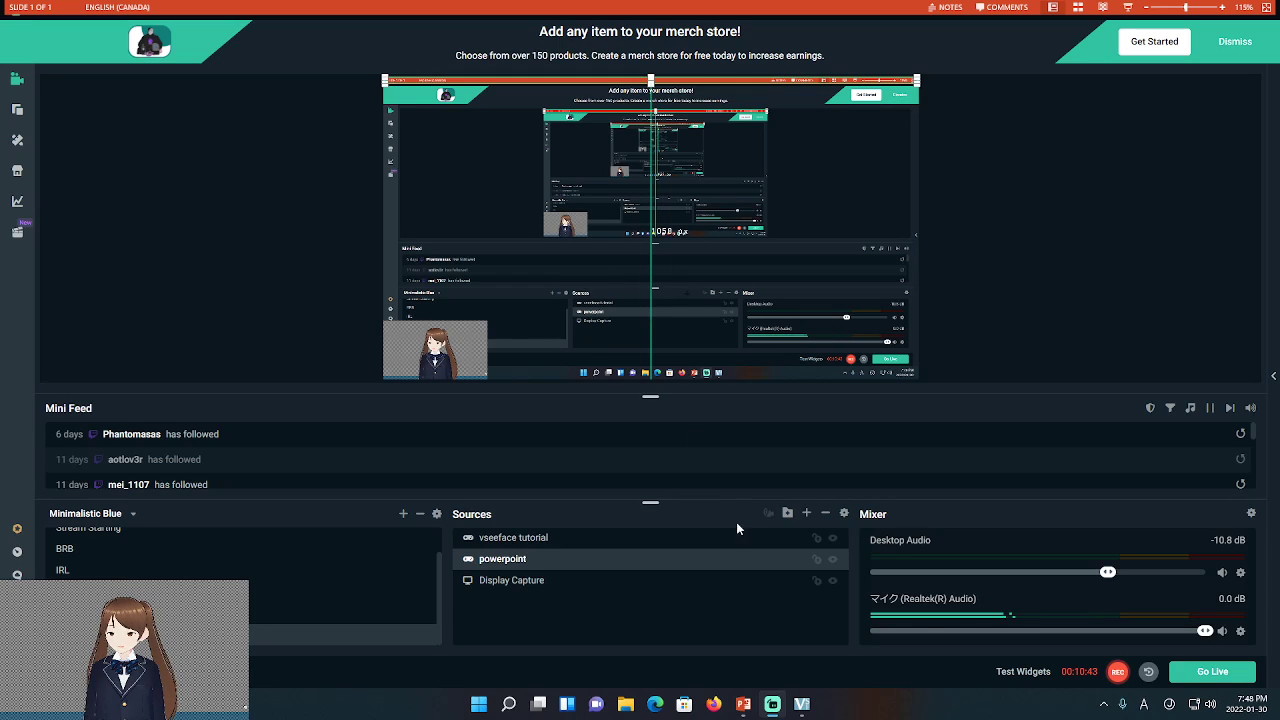
left_click(743, 704)
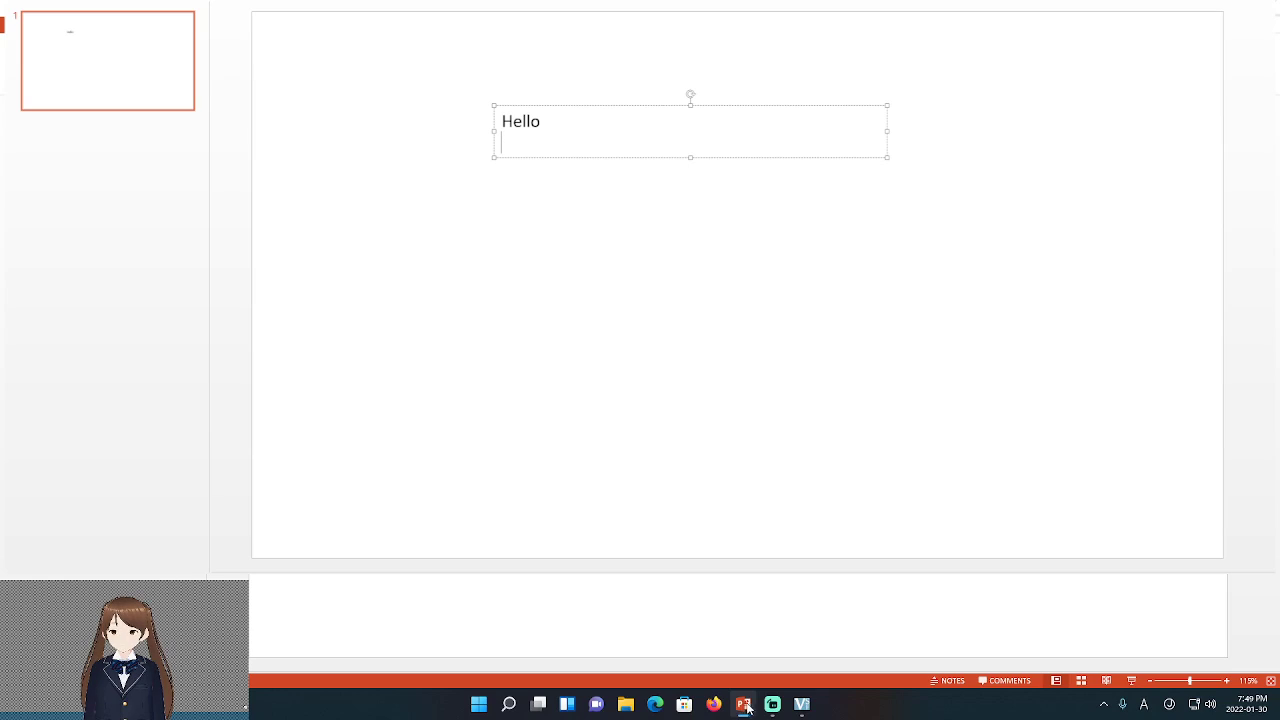
left_click(772, 704)
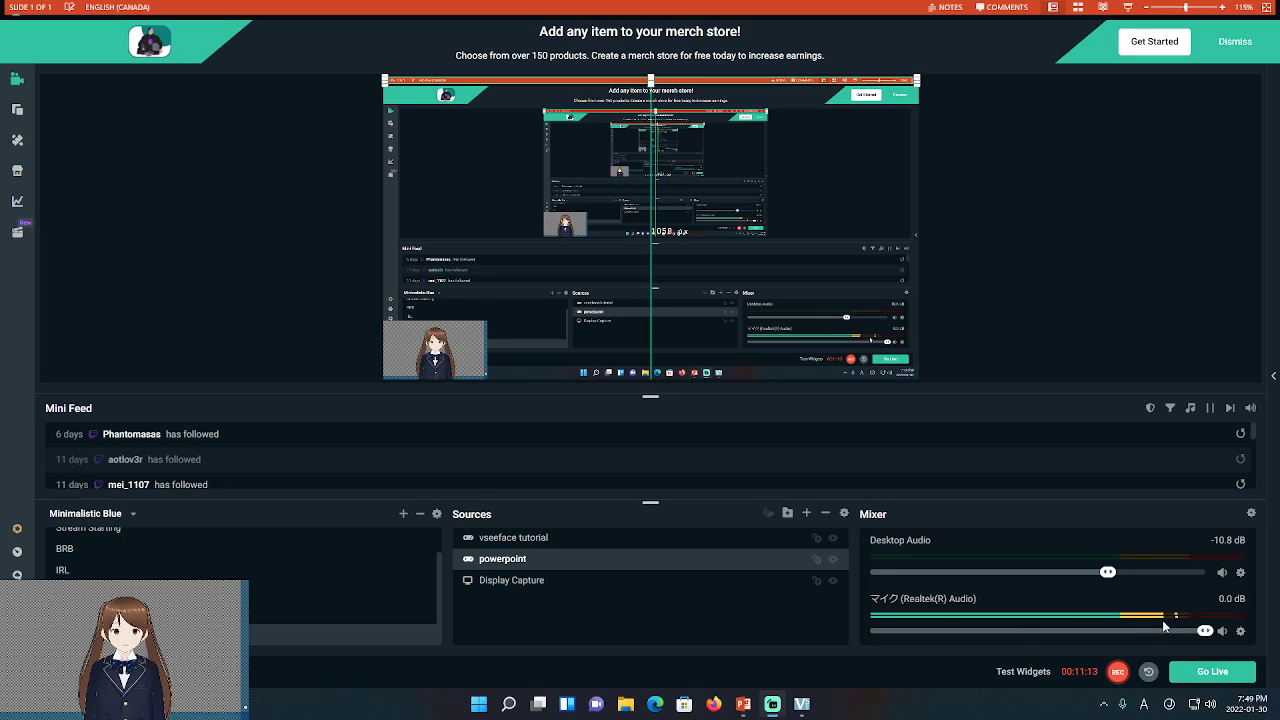
right_click(1241, 634)
mouse_move(1170, 486)
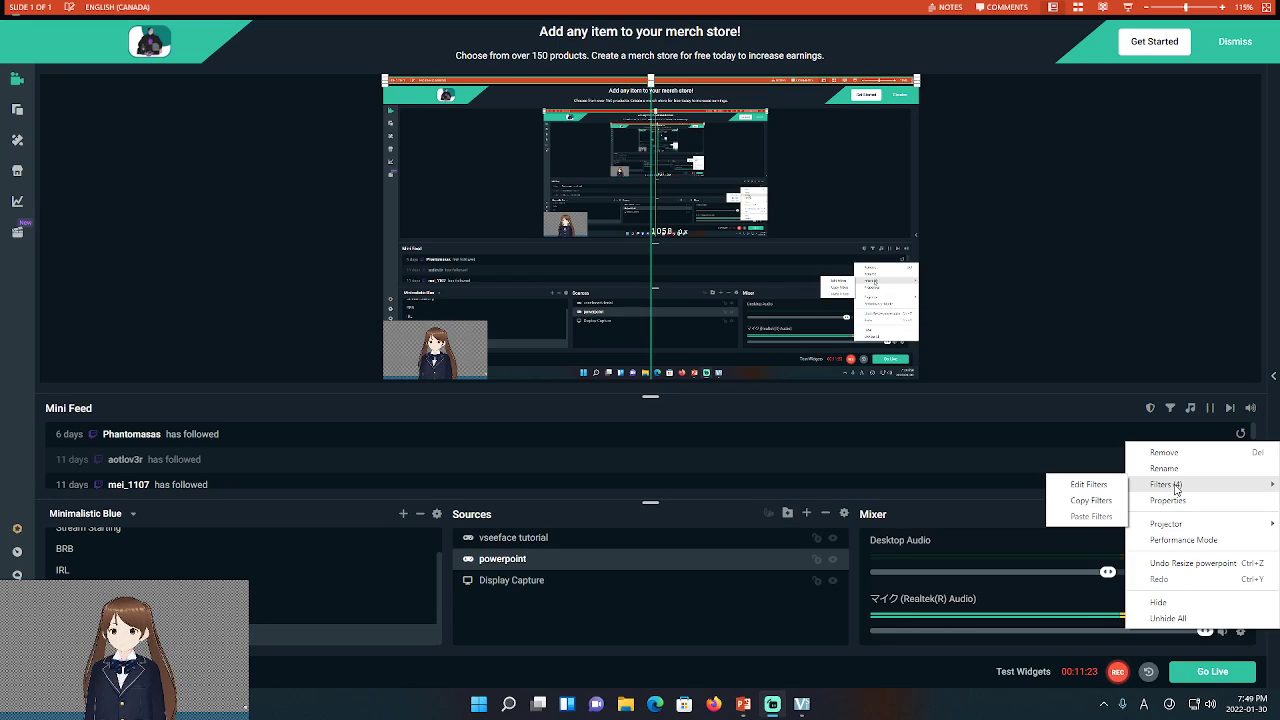
left_click(1079, 485)
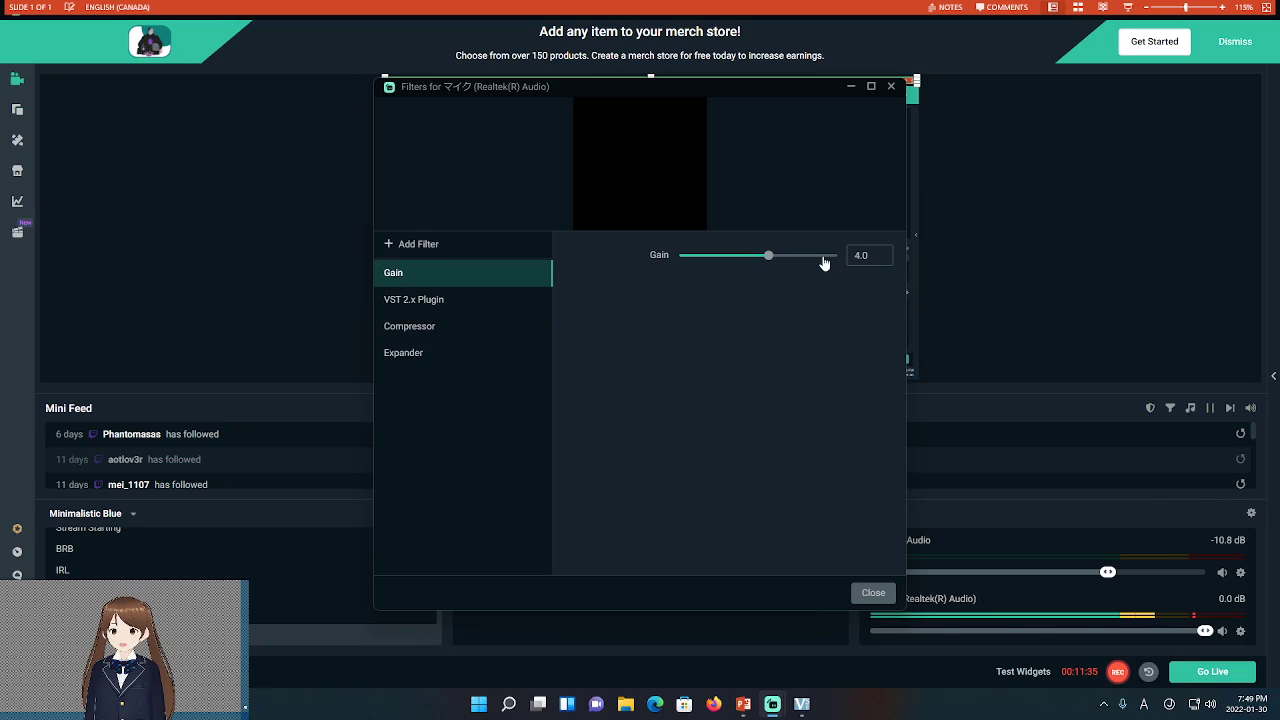
mouse_move(771, 263)
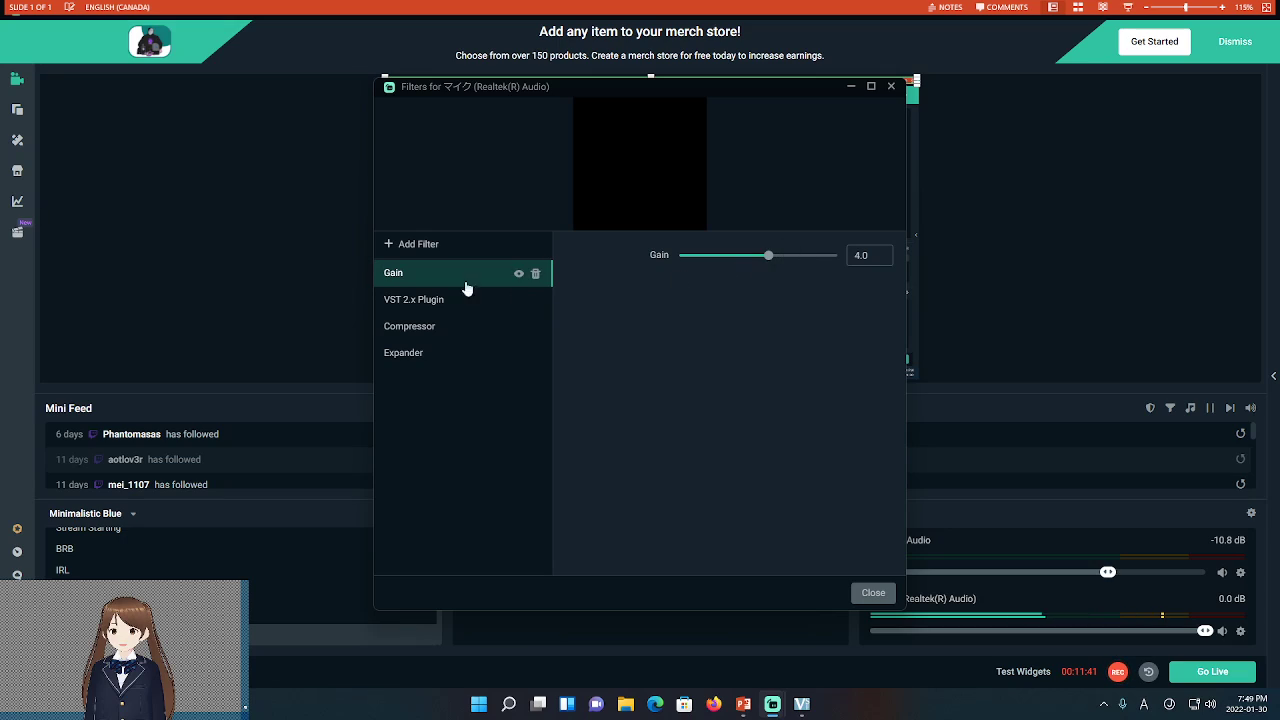
left_click(427, 300)
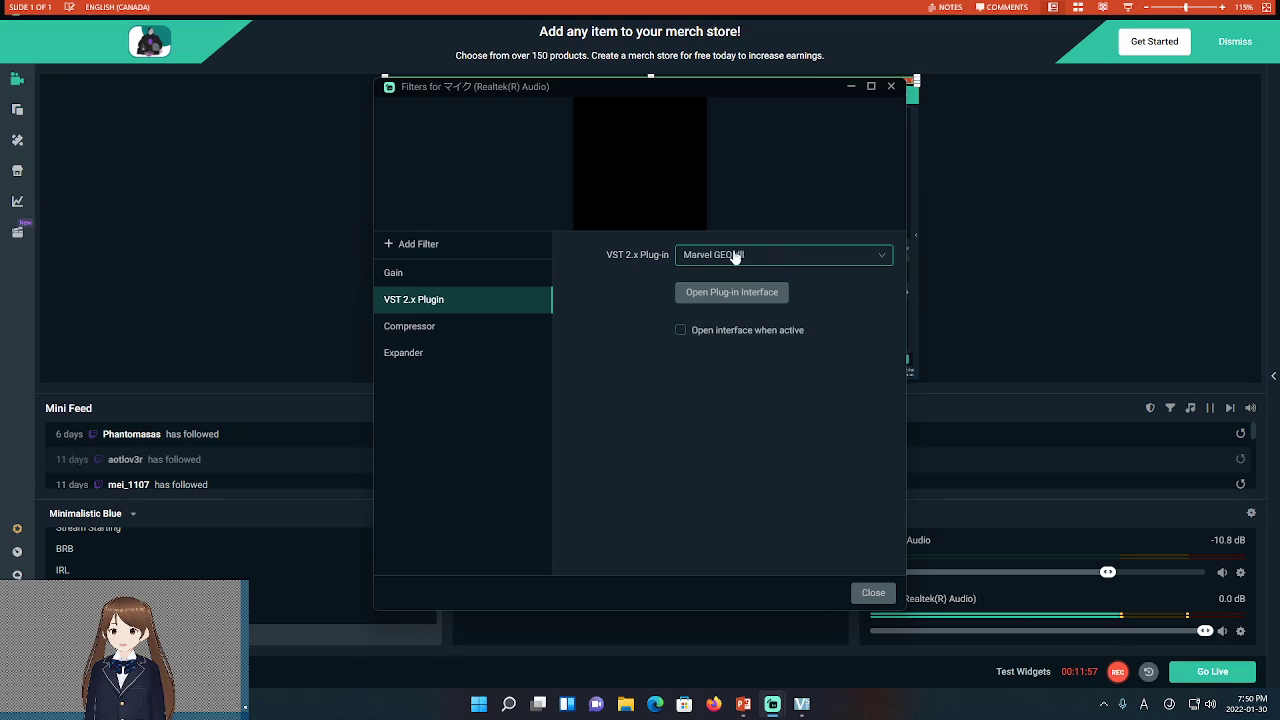
left_click(423, 326)
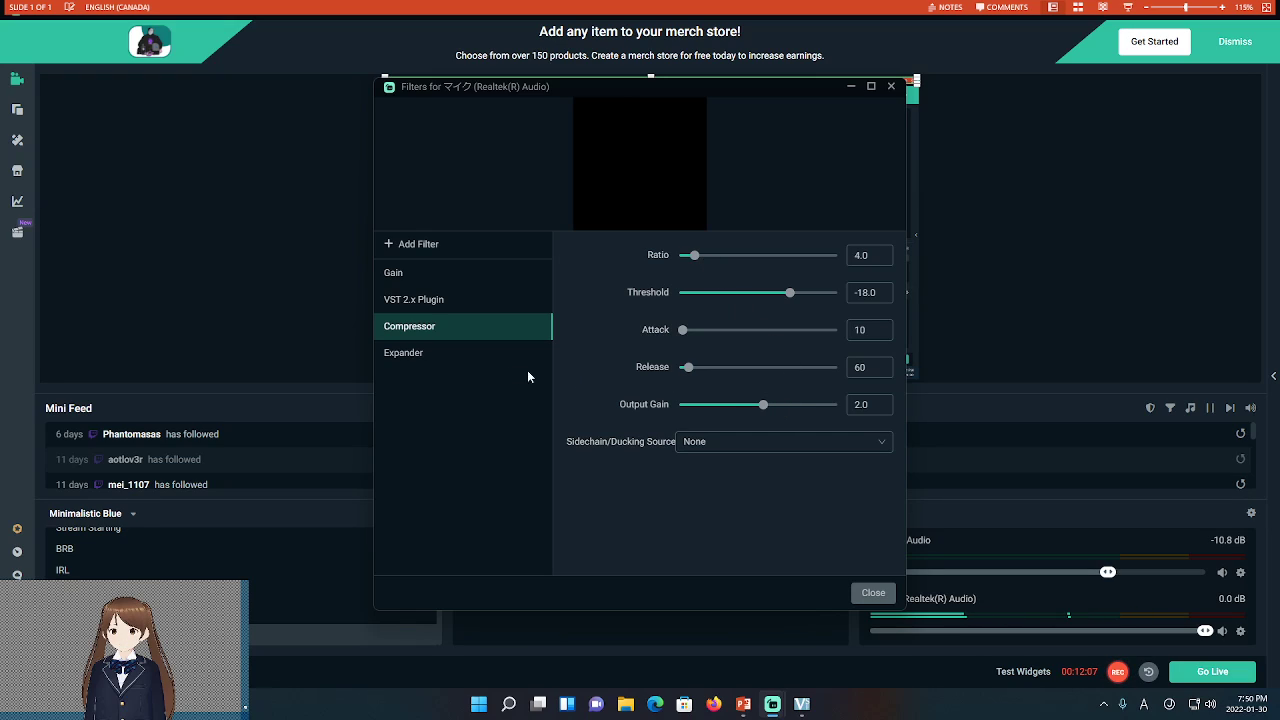
left_click(450, 356)
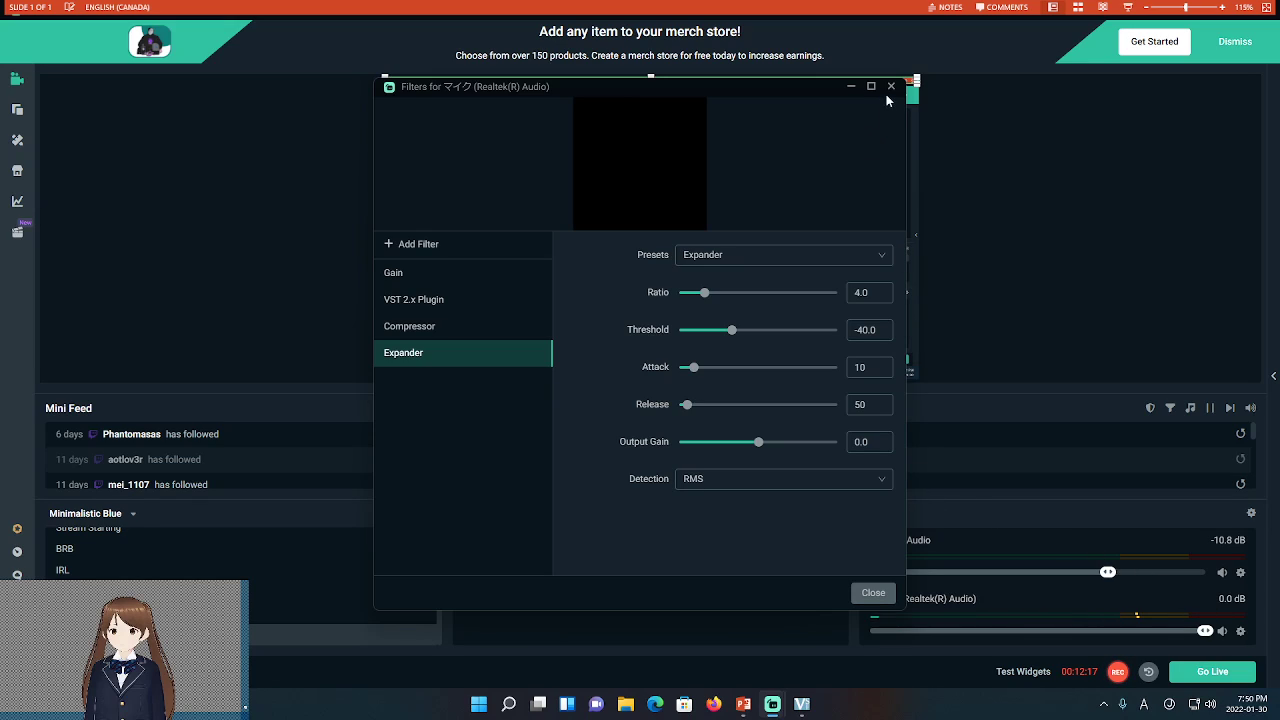
left_click(870, 593)
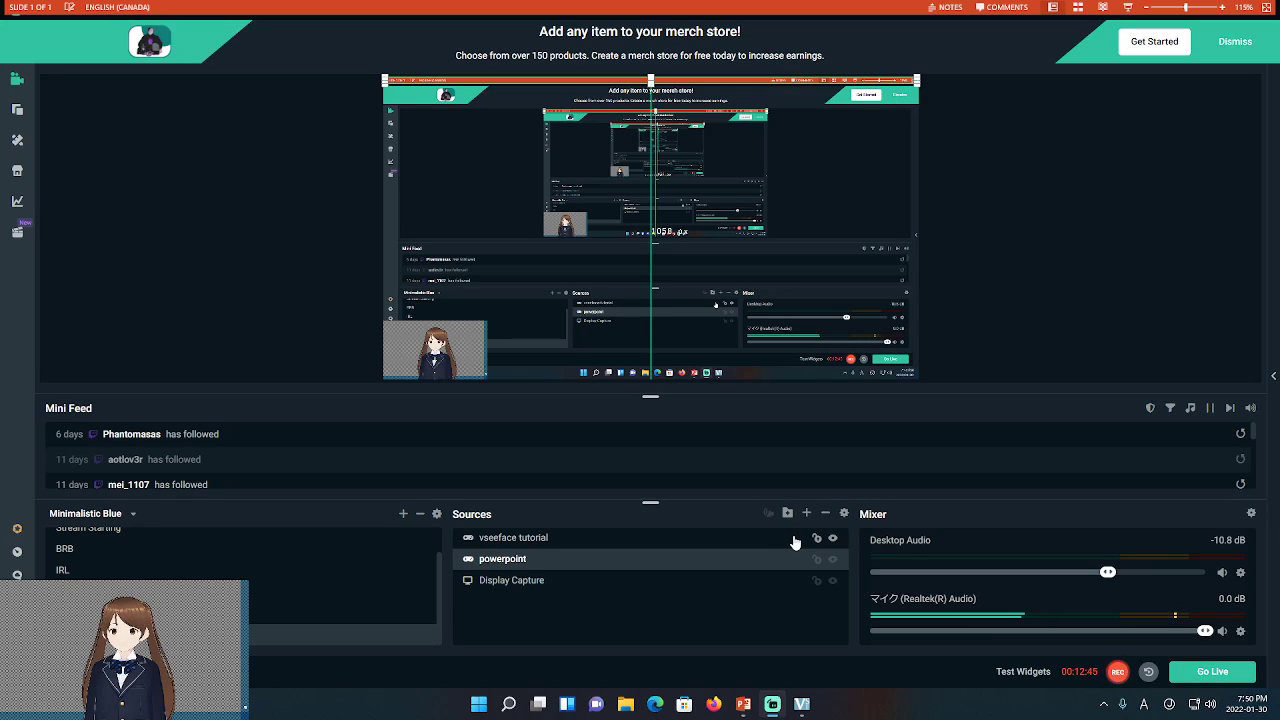
Add a new blank slide 2 after slide 1 in PowerPoint
left_click(743, 705)
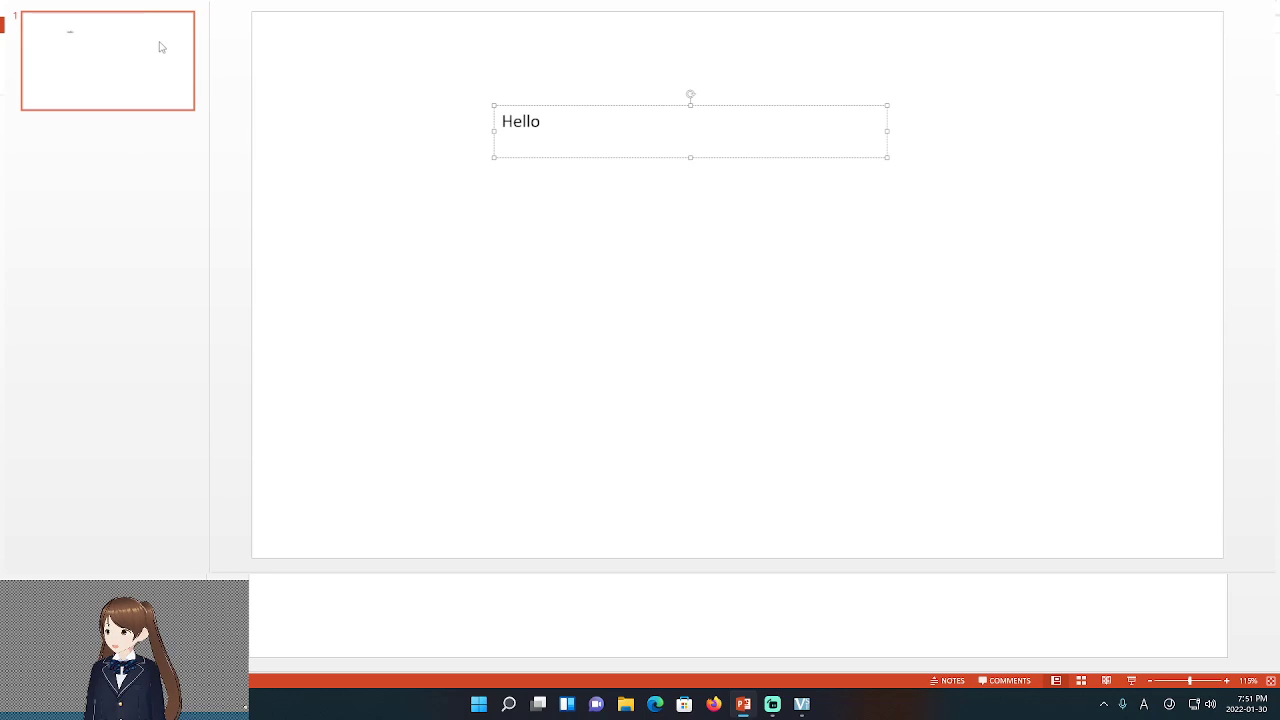
left_click(166, 162)
key("Return")
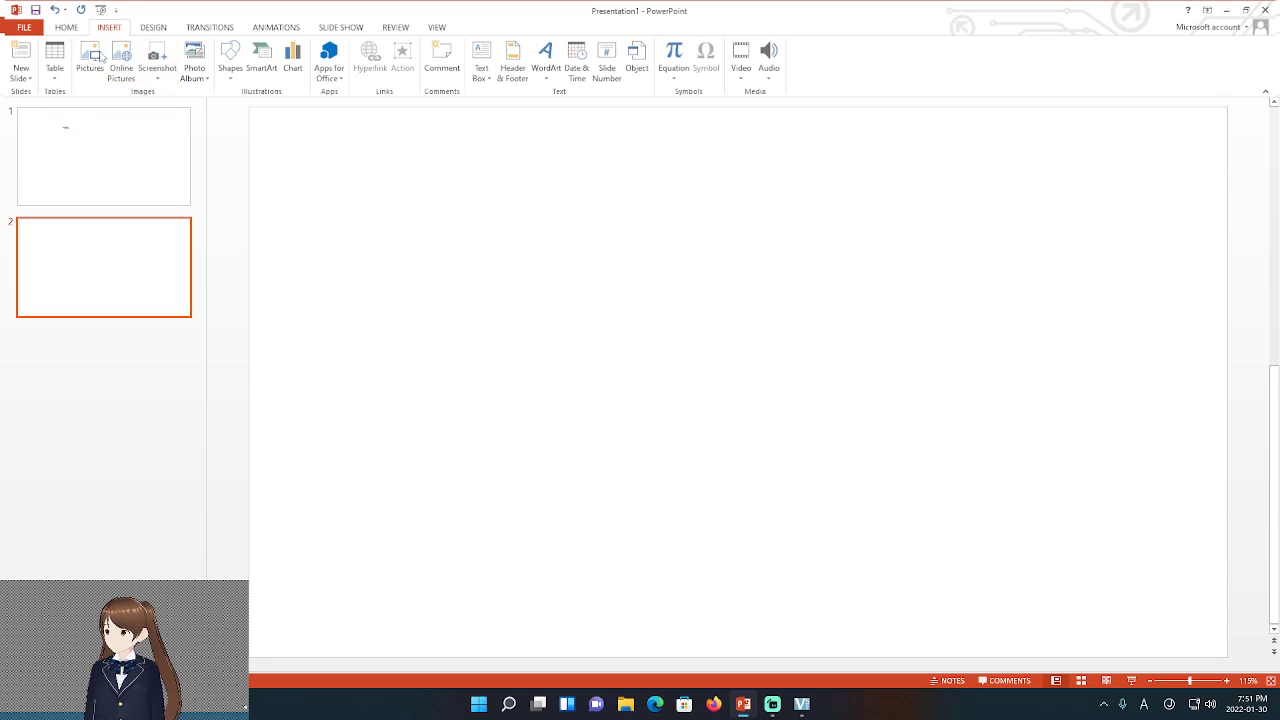
Insert the G-GEAR_G2 picture from the G-GEAR folder with a double black frame style
left_click(89, 60)
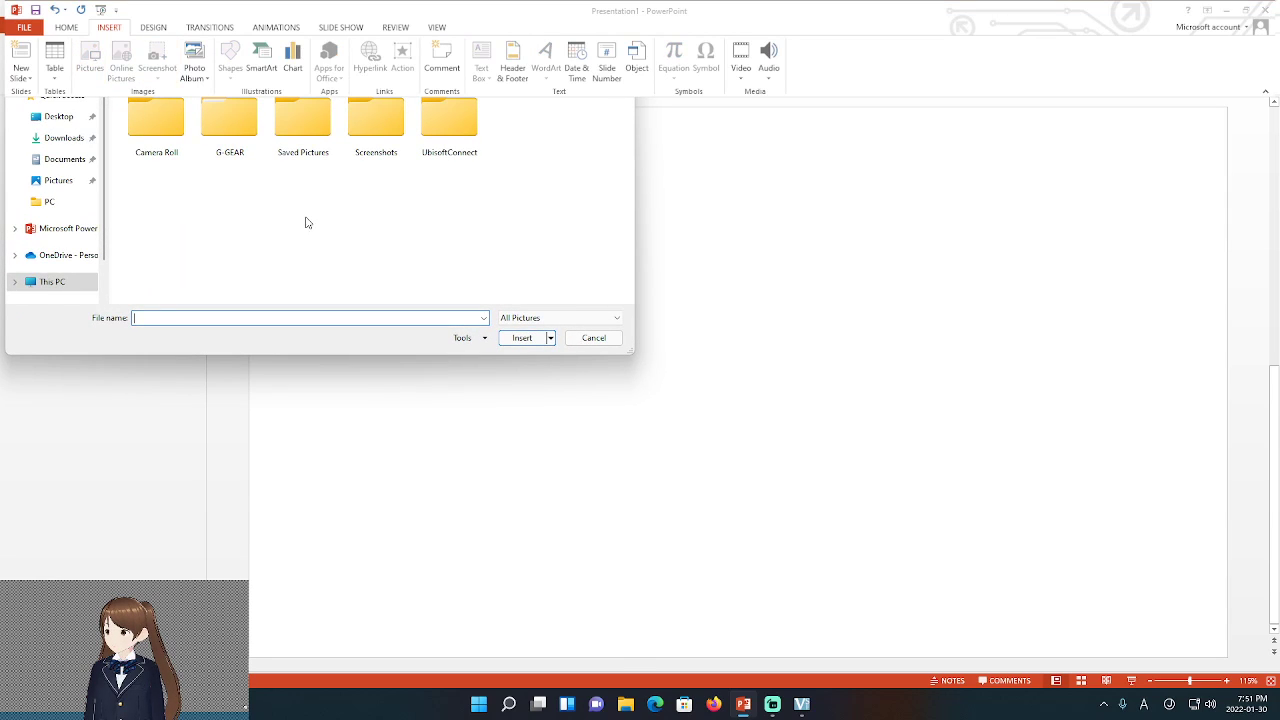
double_click(229, 140)
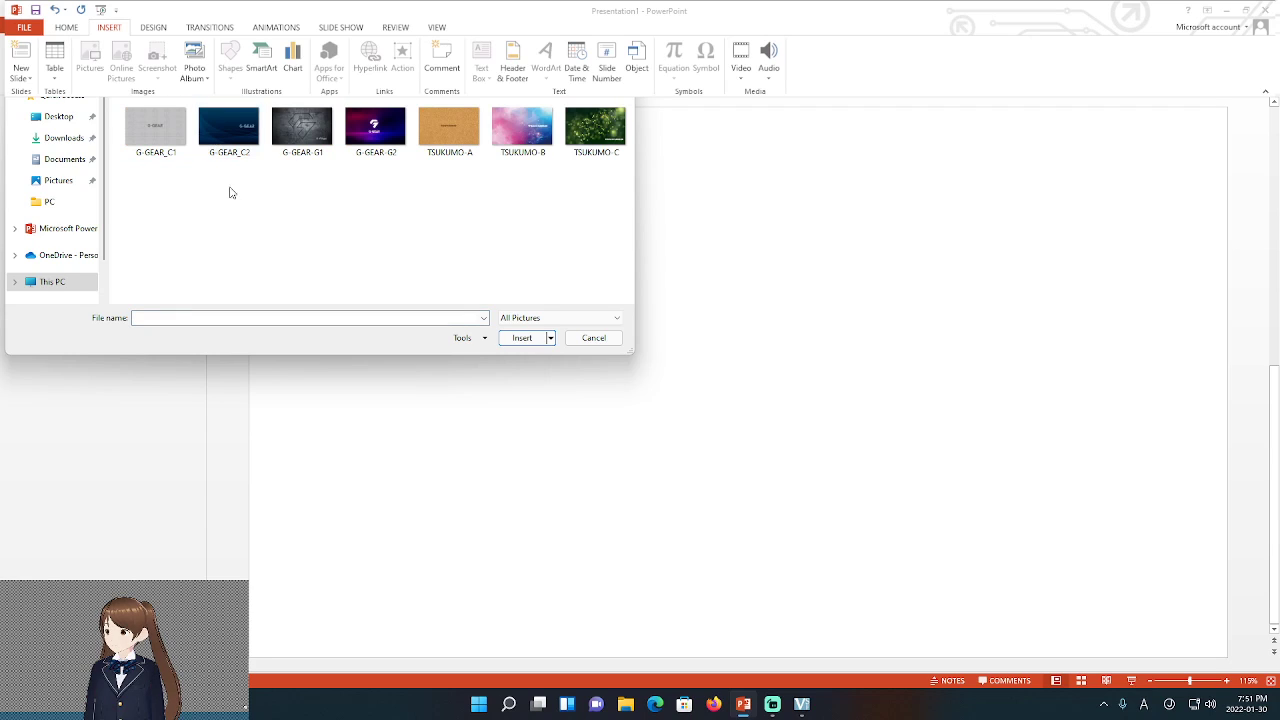
left_click(374, 135)
left_click(522, 337)
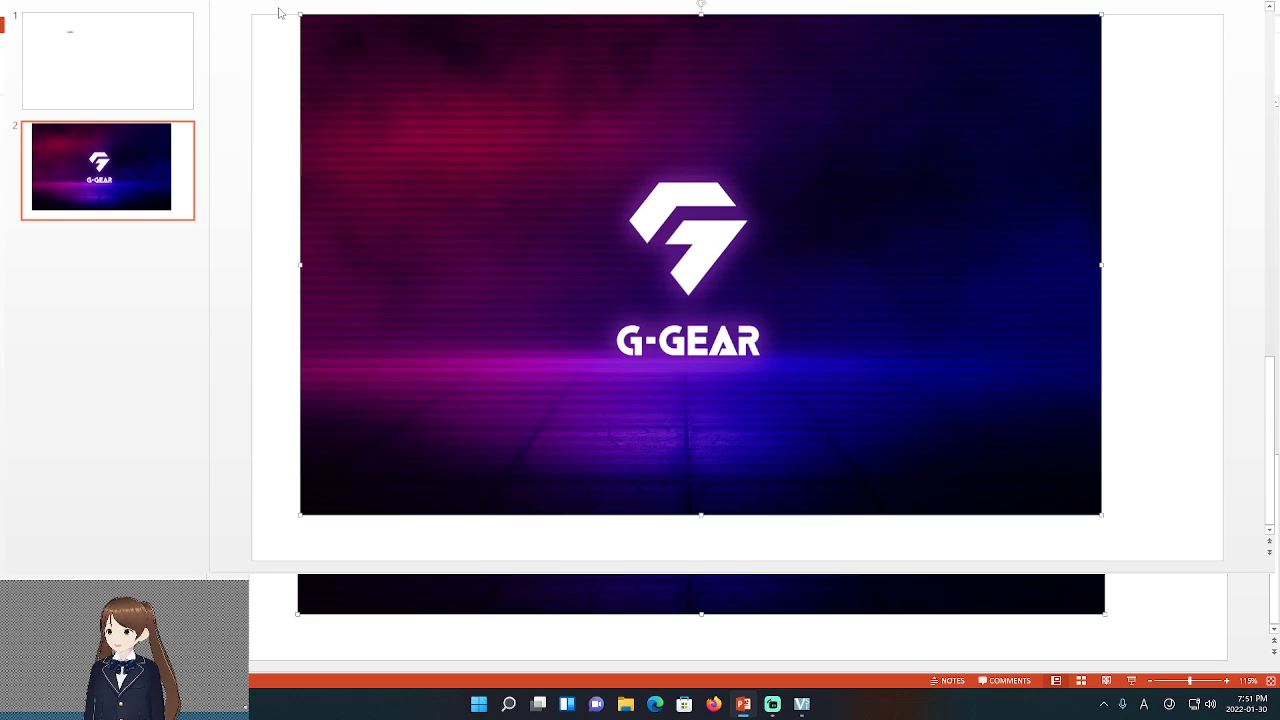
left_click(524, 48)
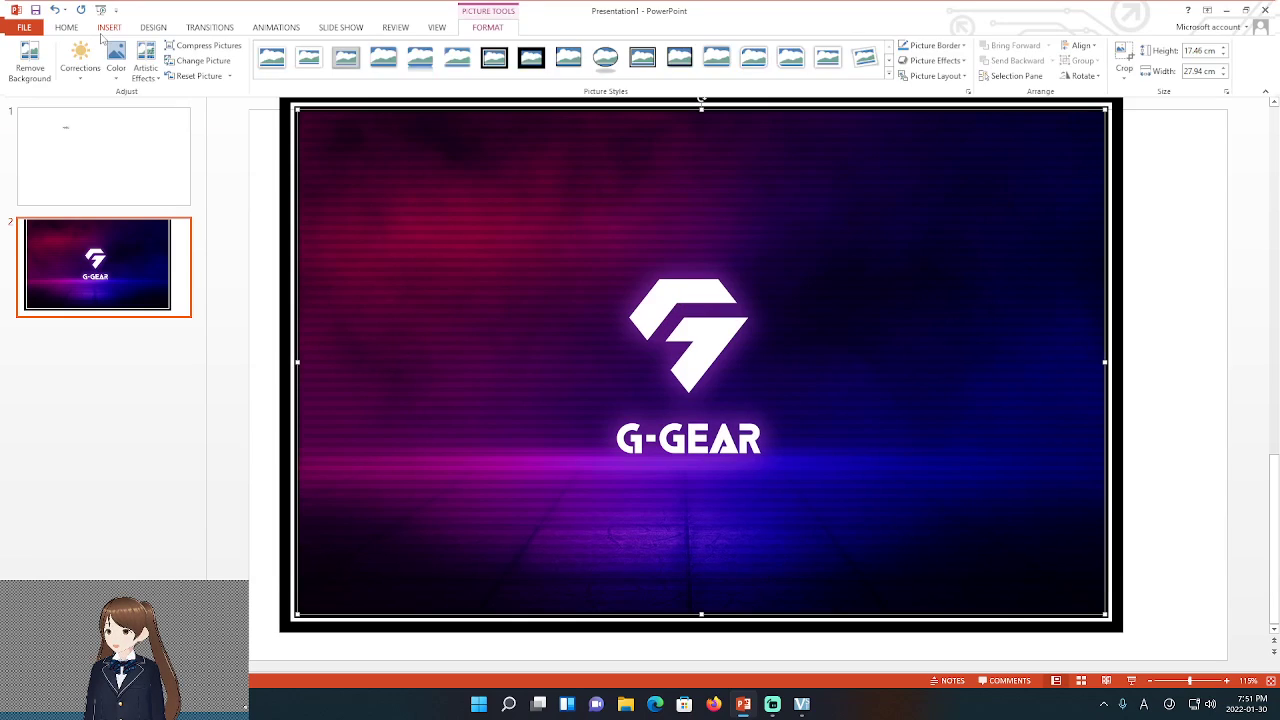
Add a third slide with the Blank layout
left_click(109, 27)
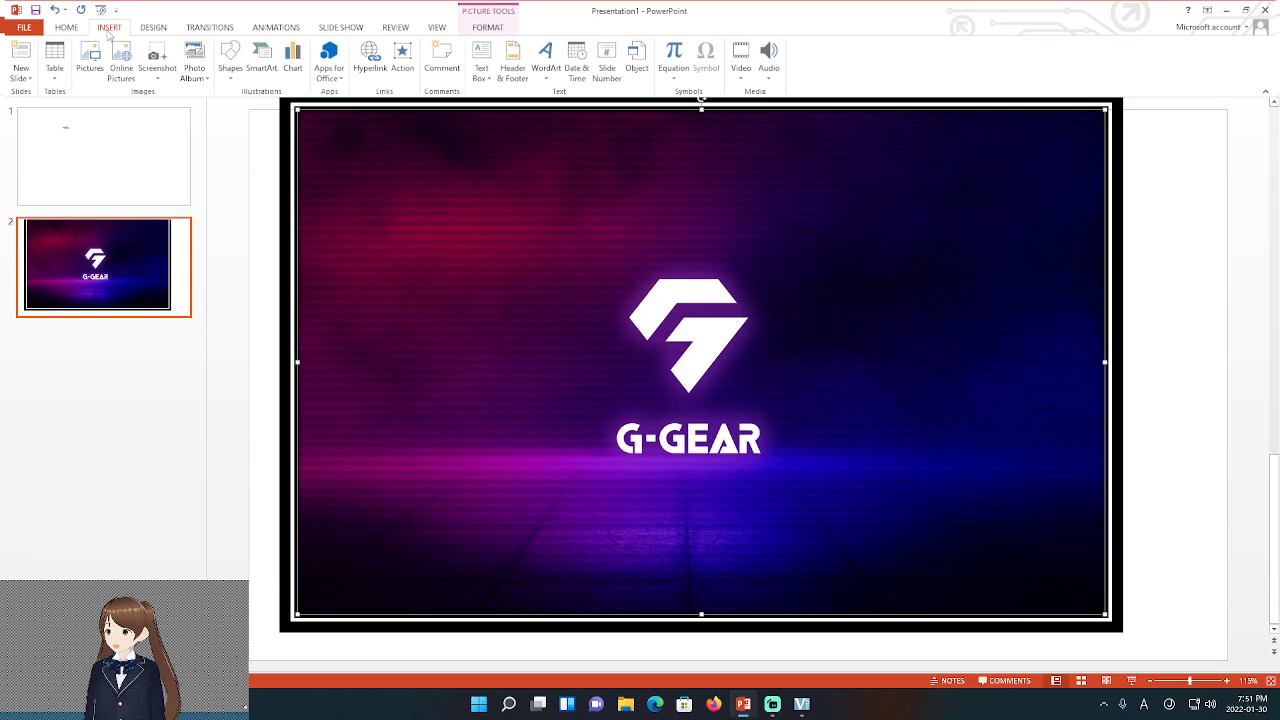
left_click(22, 76)
left_click(52, 255)
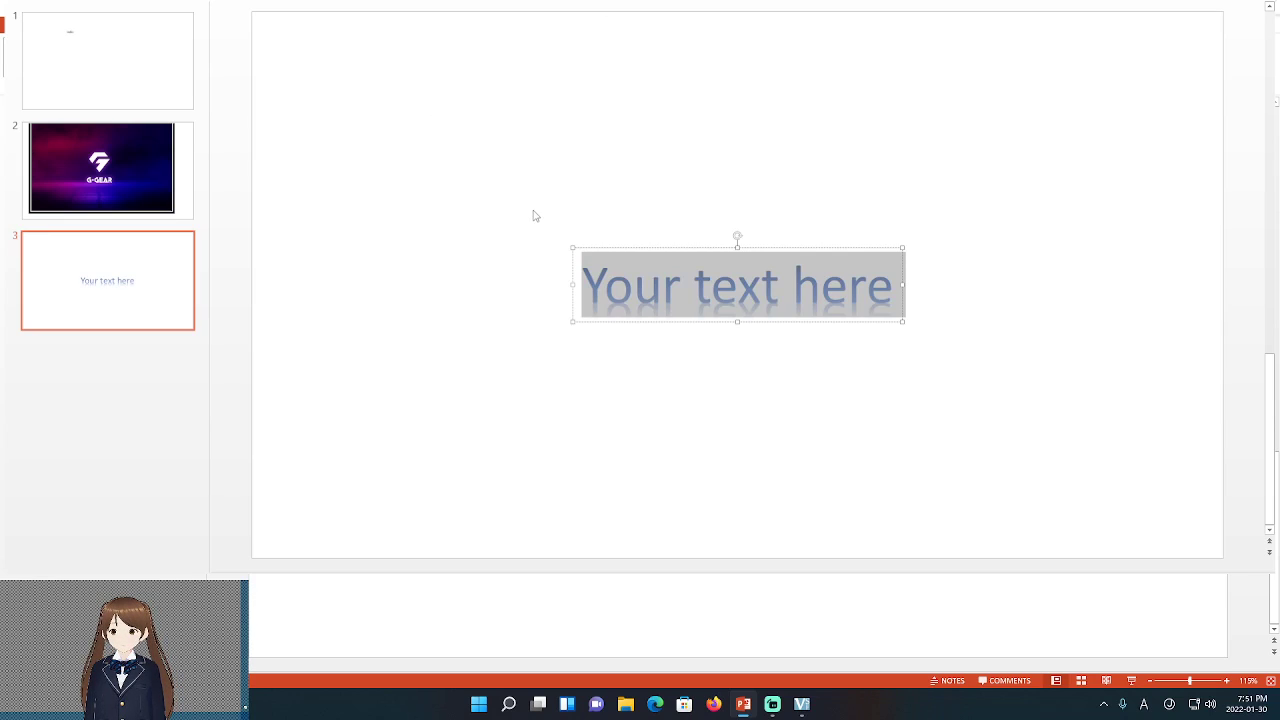
Enter 'Hello' as slide 3's WordArt text, then play the three-slide deck as a slide show and exit
type("hello")
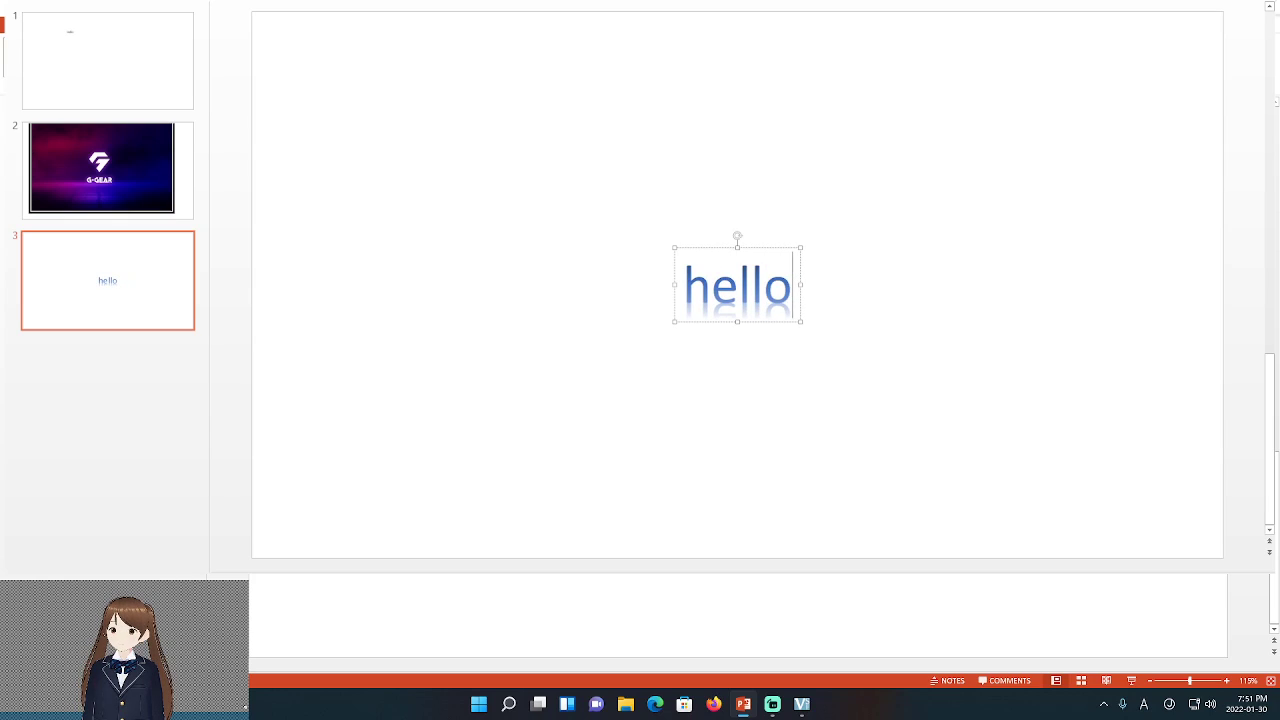
key("Escape")
key("Escape")
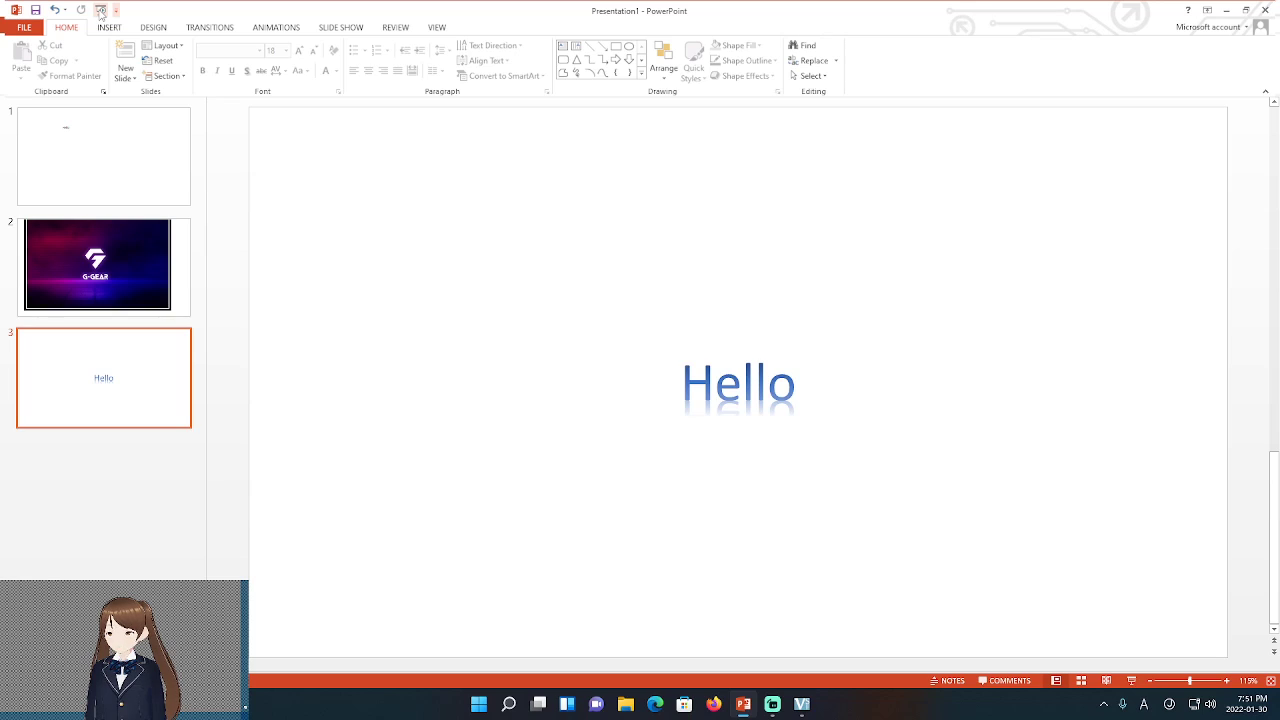
left_click(100, 11)
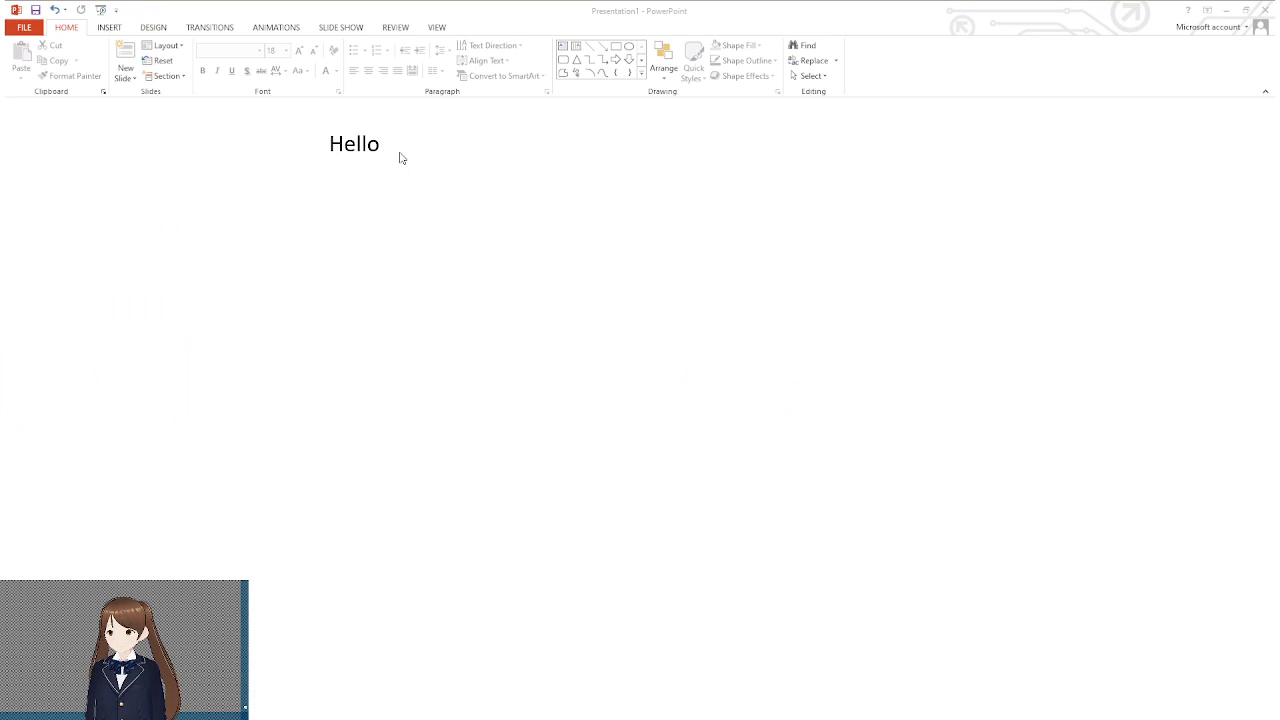
left_click(439, 227)
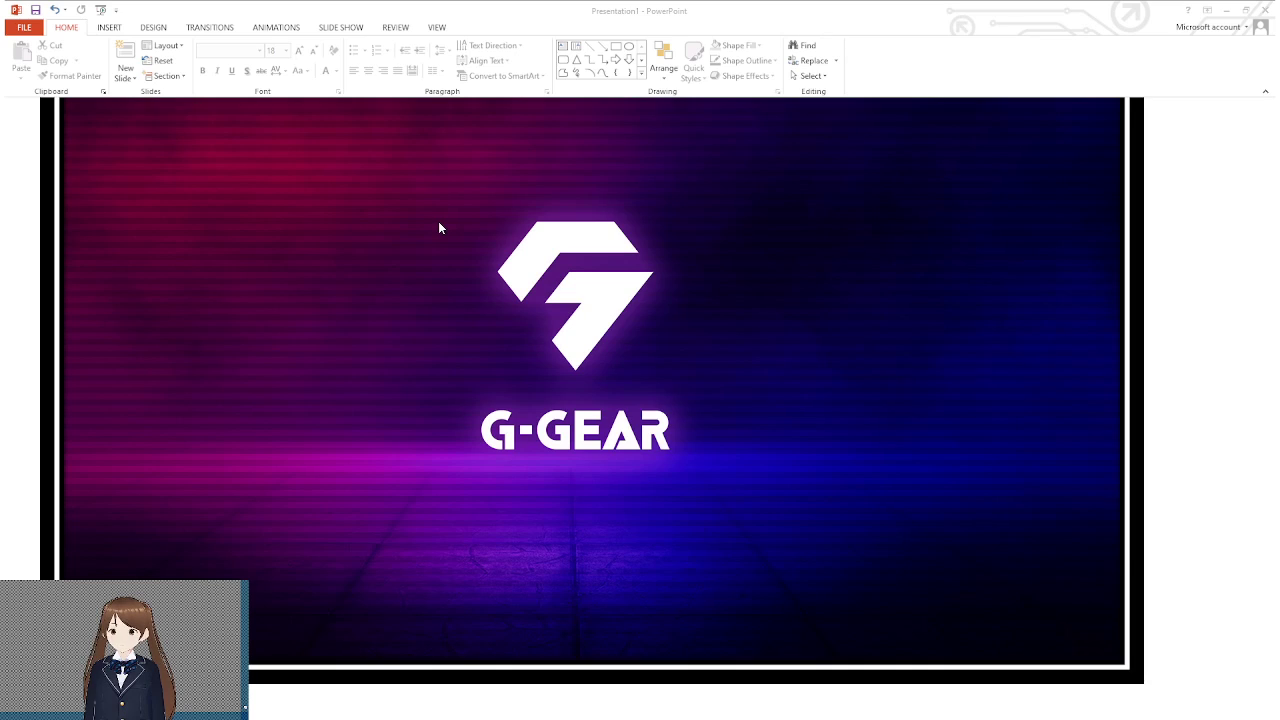
key("Left")
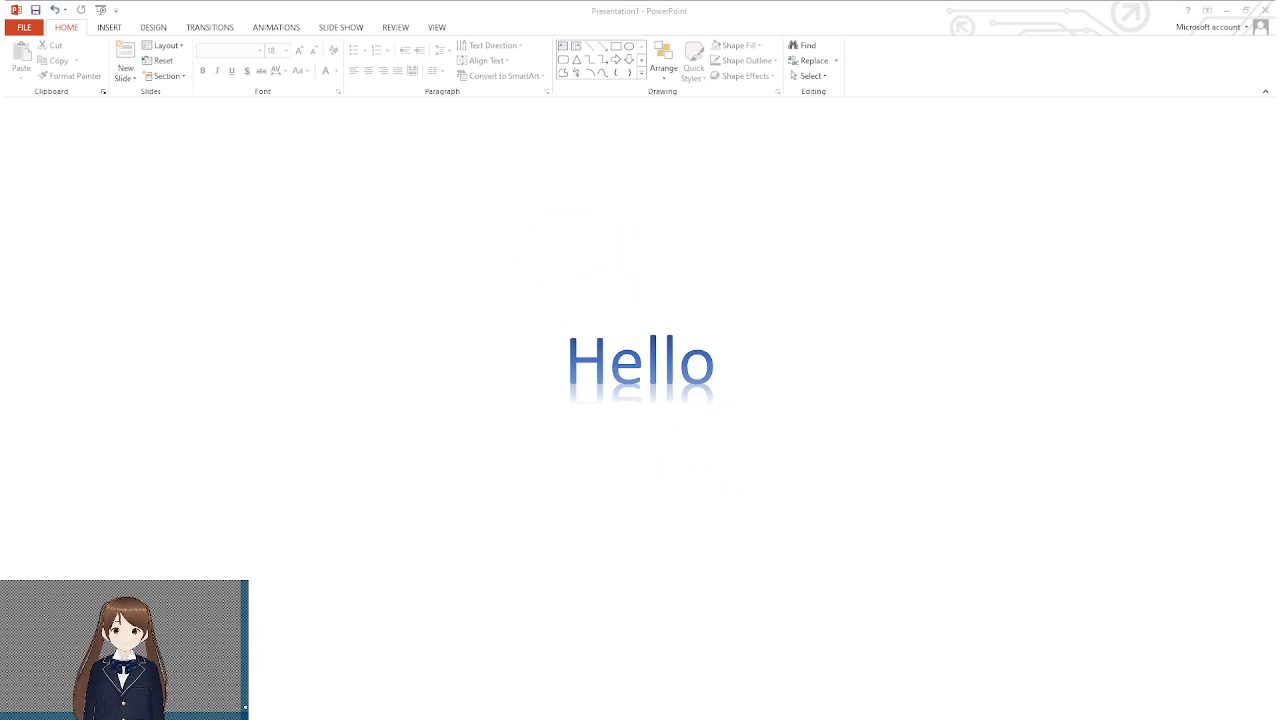
key("Escape")
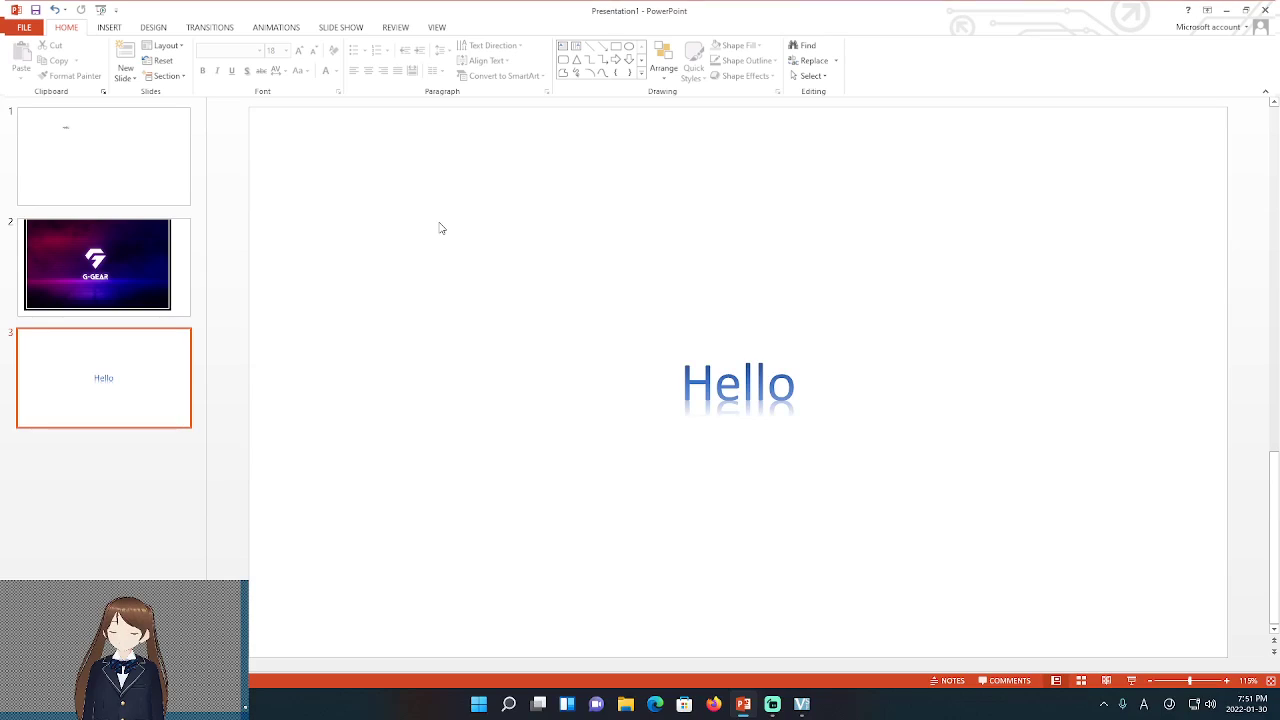